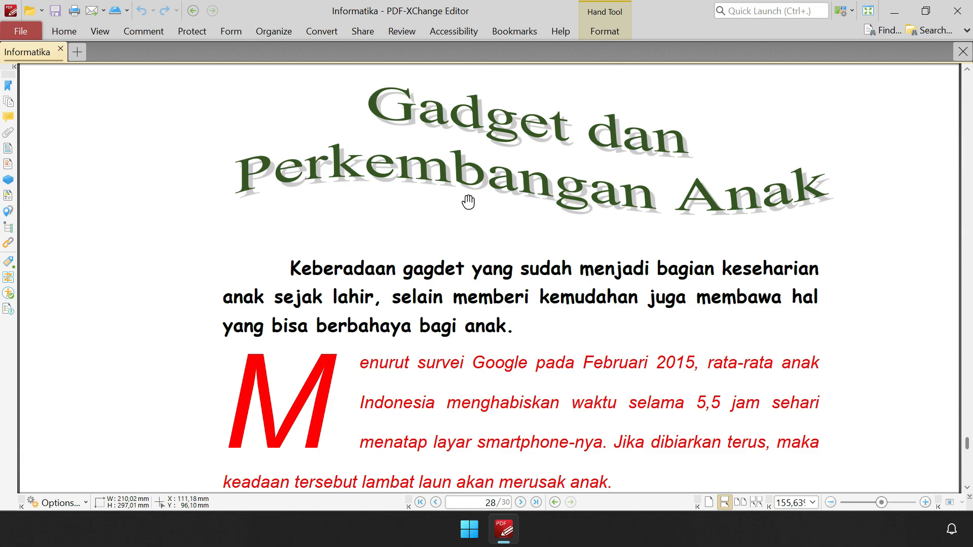
Step: Minimize the Informatika PDF, search Windows for Word and pin it to Start
scroll(504, 343, "down", 4)
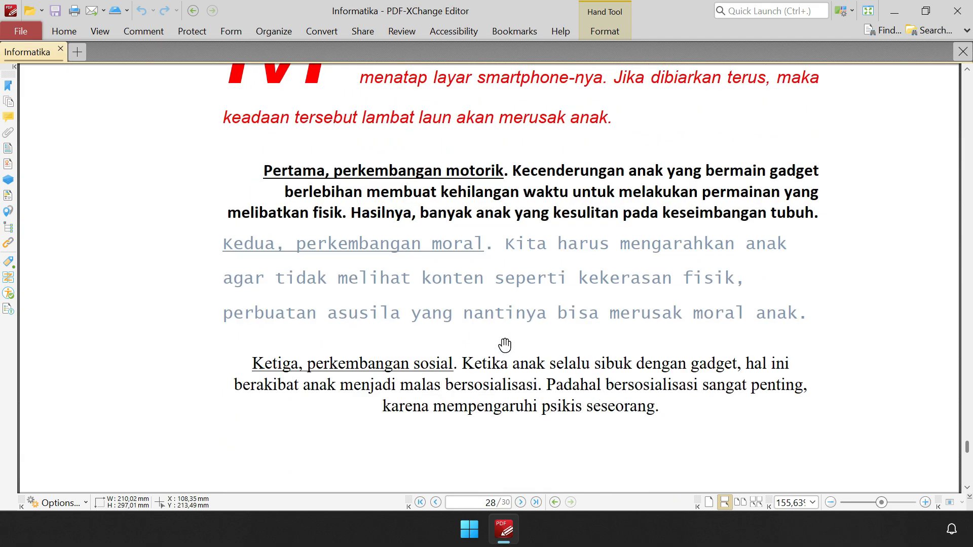
scroll(504, 343, "up", 4)
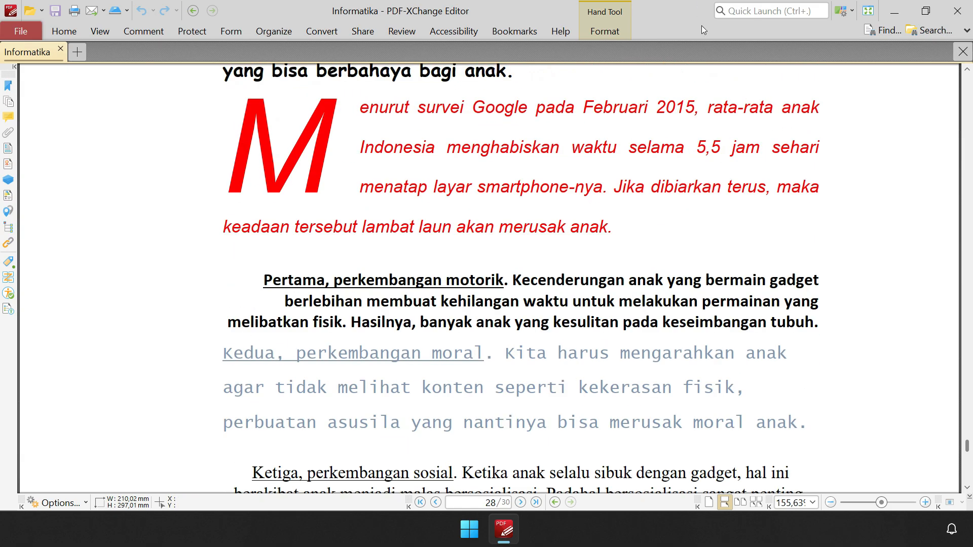
left_click(895, 10)
left_click(470, 529)
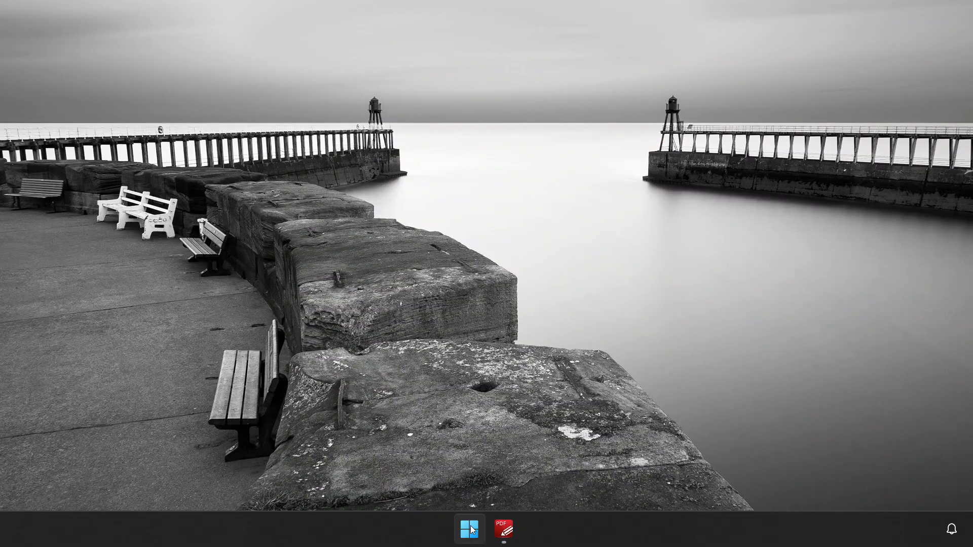
type("word")
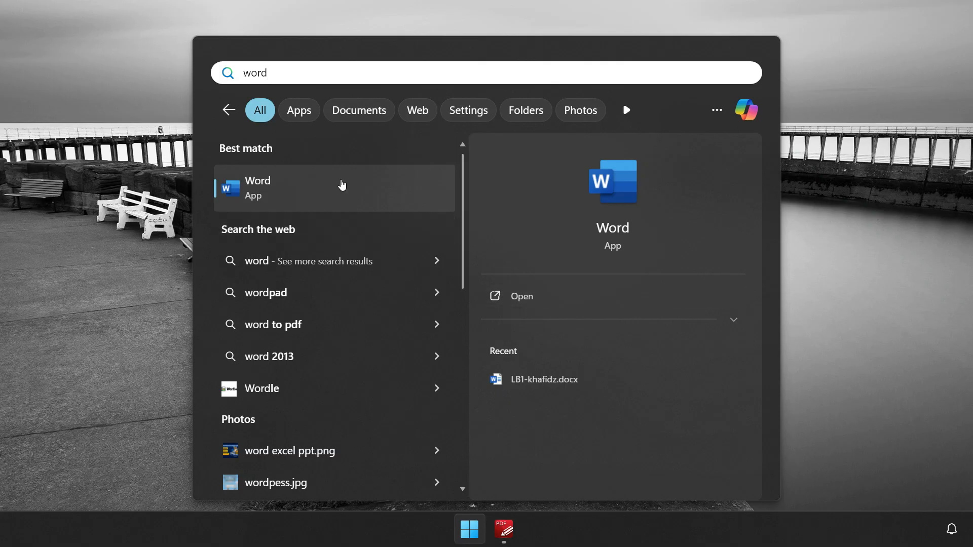
right_click(342, 185)
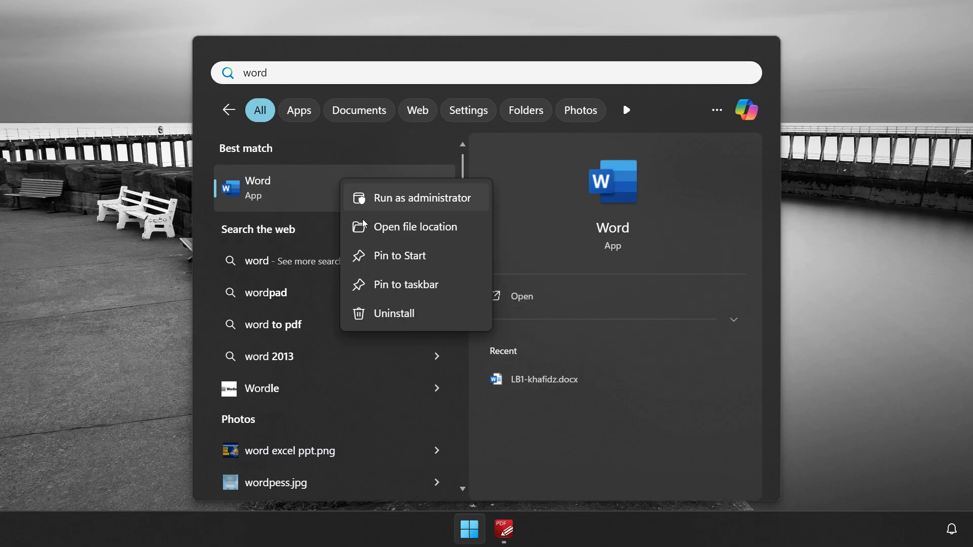
left_click(378, 256)
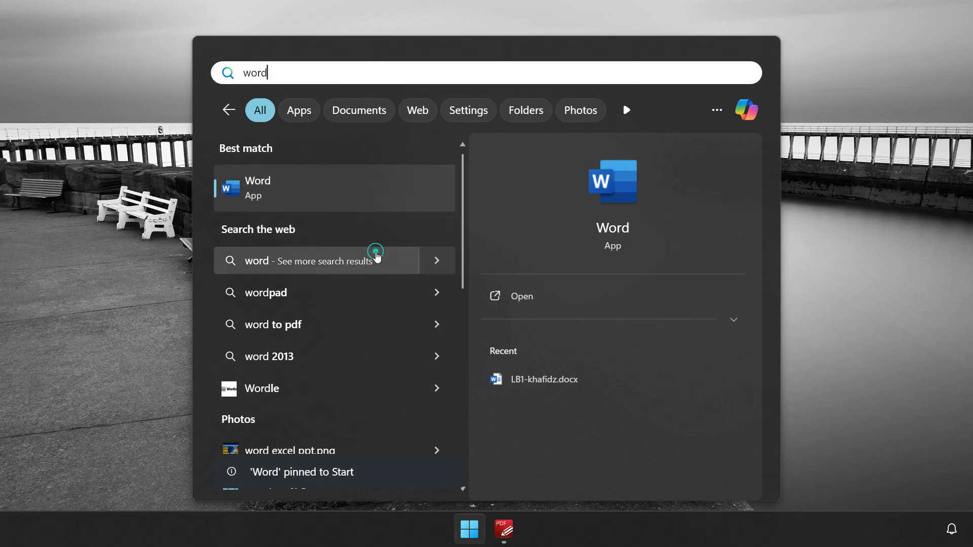
left_click(73, 385)
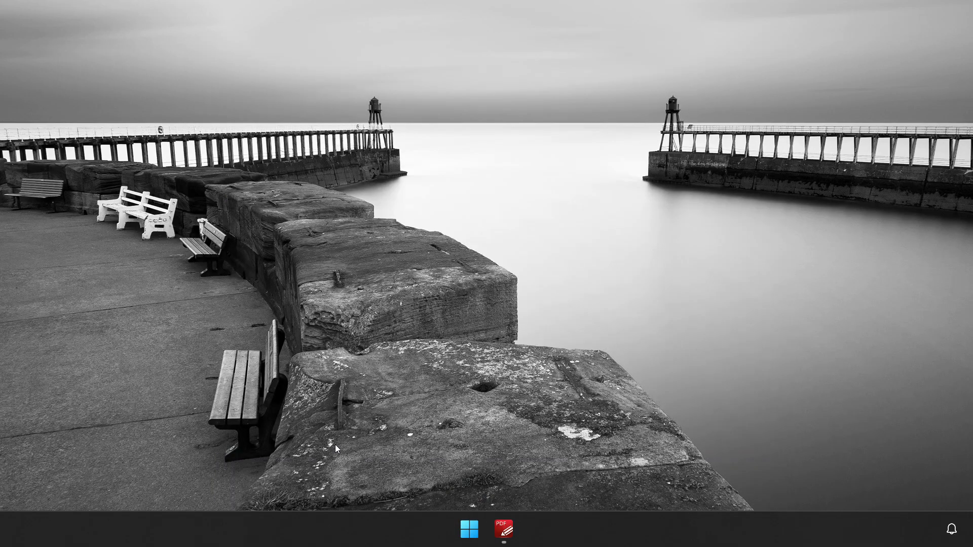
Step: Launch Word from its Start pin and open the recent LB1 document stored in the TP1 folder
left_click(469, 532)
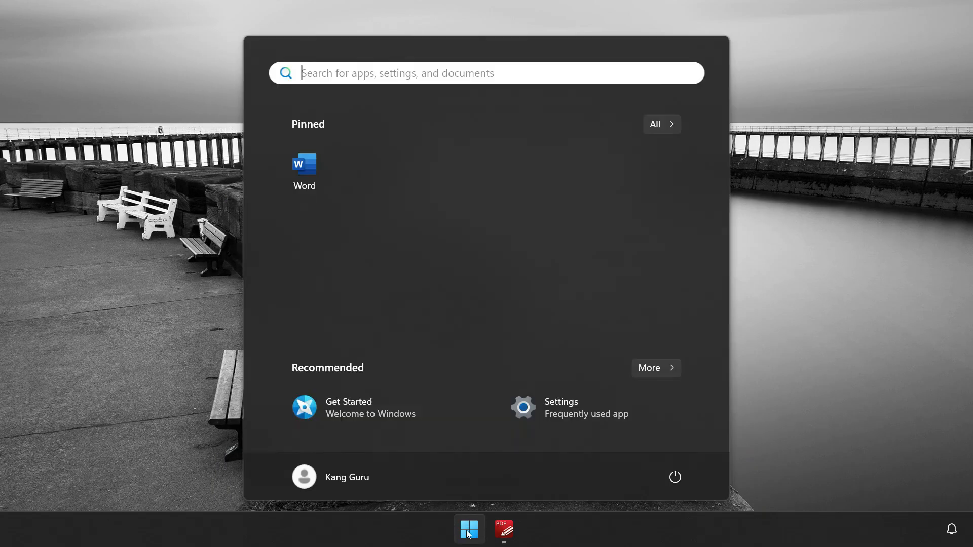
left_click(303, 165)
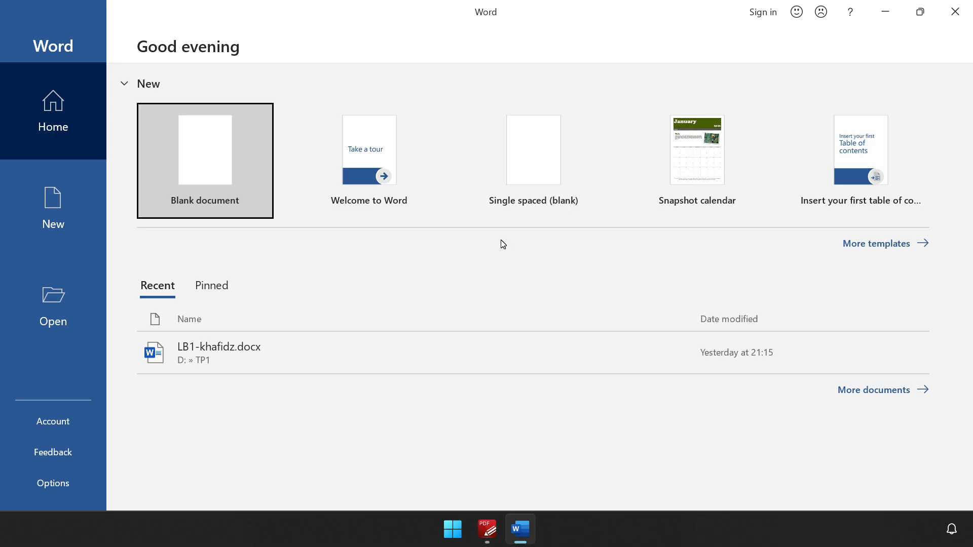
left_click(229, 357)
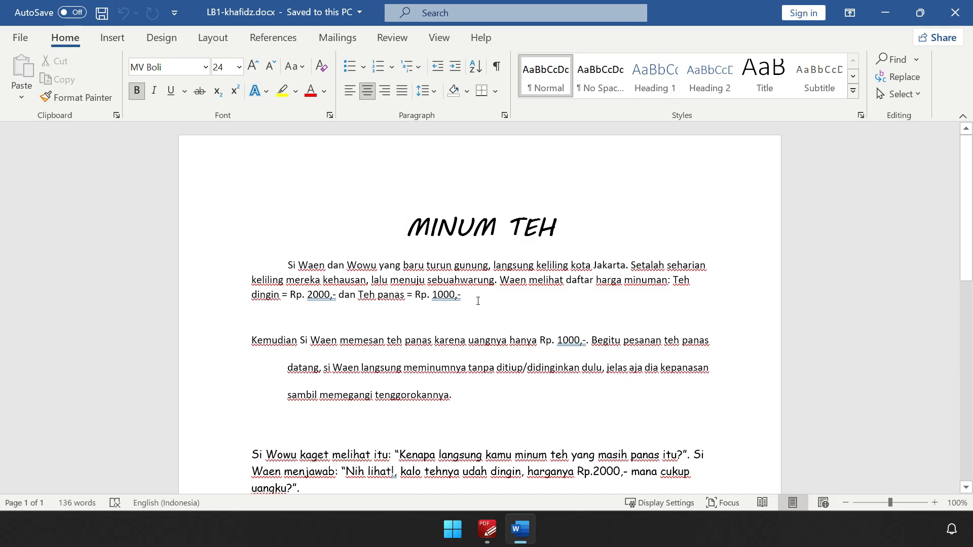
Step: Delete the last three letters of "dingin" in the first paragraph below the title
scroll(286, 361, "down", 1)
left_click(286, 361)
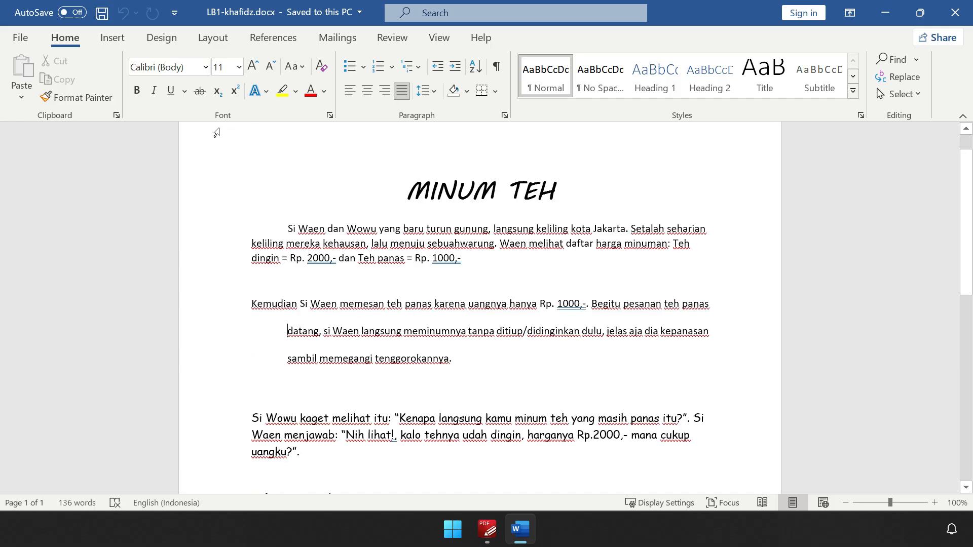
left_click(288, 228)
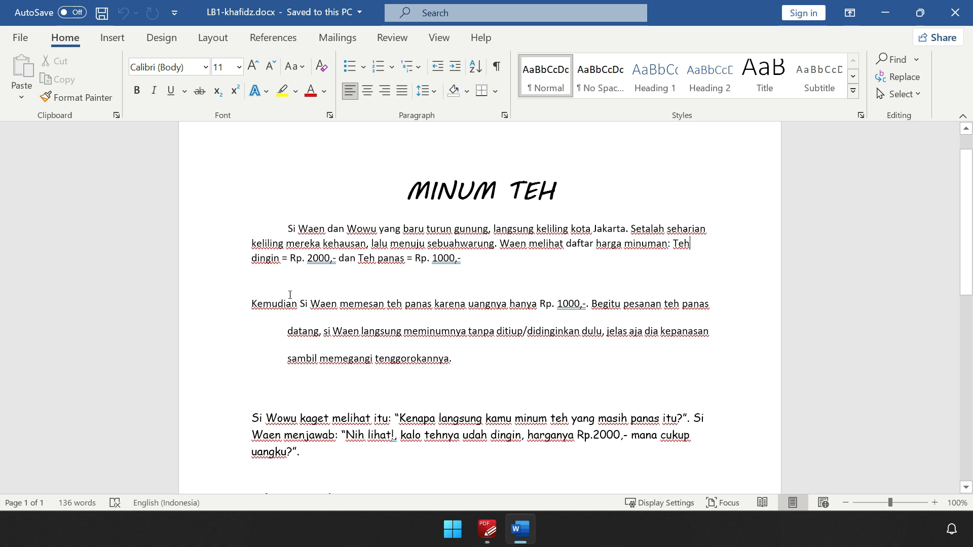
left_click(278, 260)
key("BackSpace")
key("BackSpace")
key("BackSpace")
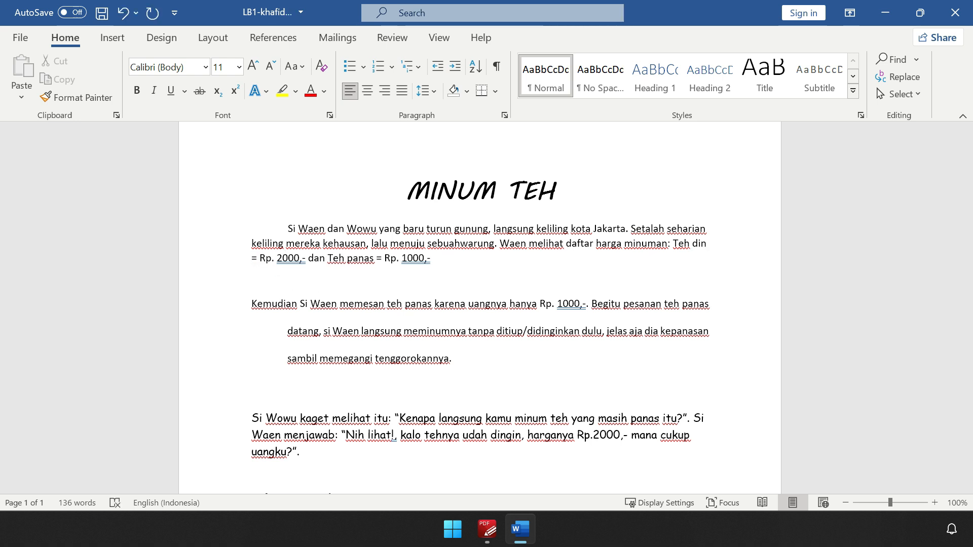
Step: Complete the shortened word "din" back to "dingin" in the first paragraph
double_click(700, 245)
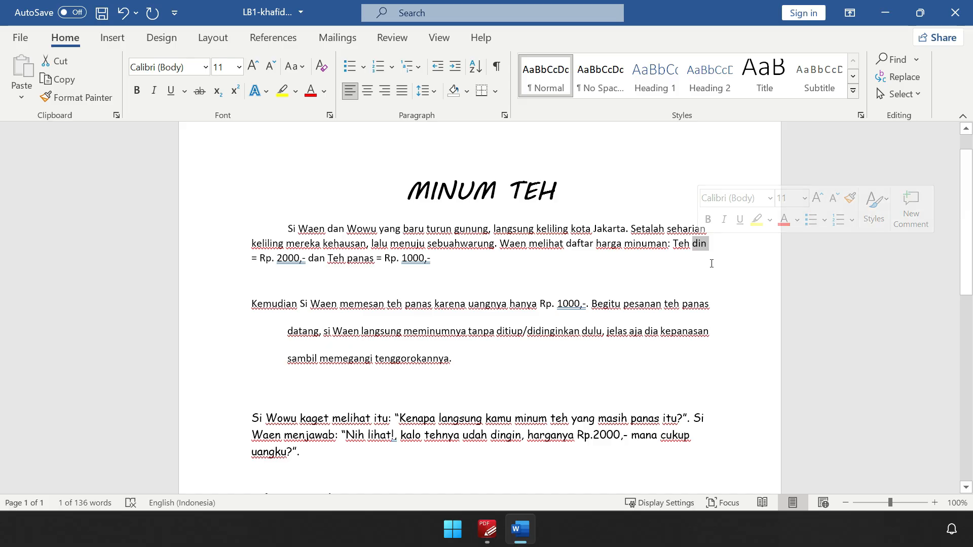
left_click(680, 345)
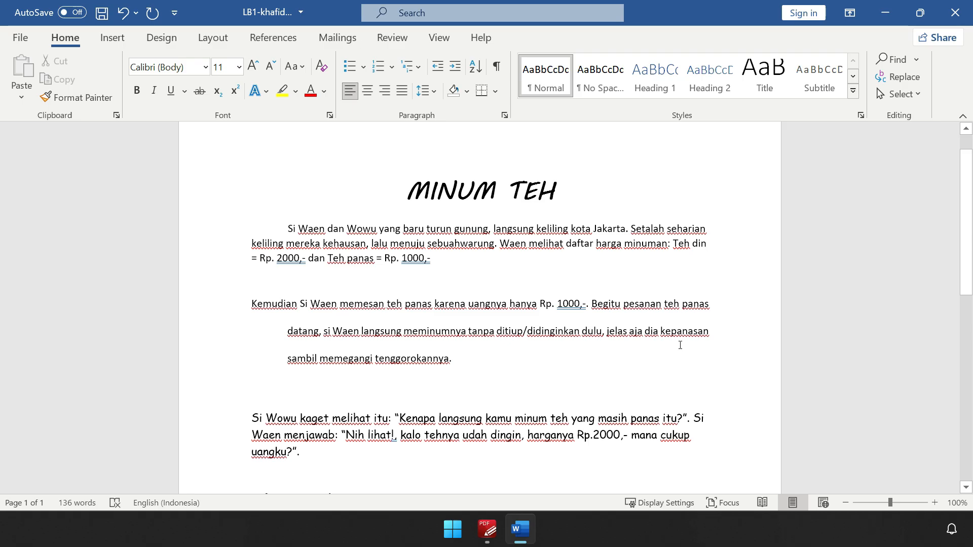
type("gin")
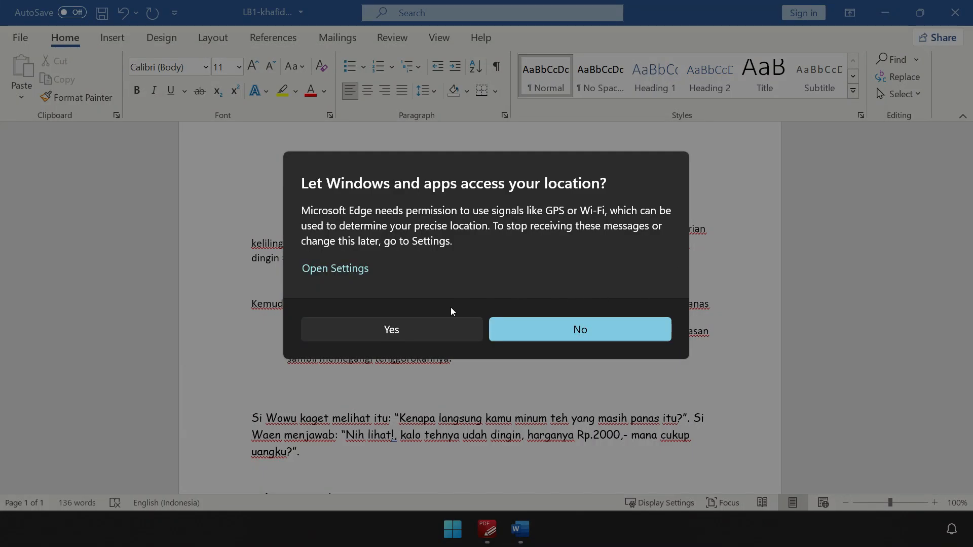
Step: Refuse the location access request and split "sebuahwarung" into "sebuah warung" in the first paragraph
left_click(515, 329)
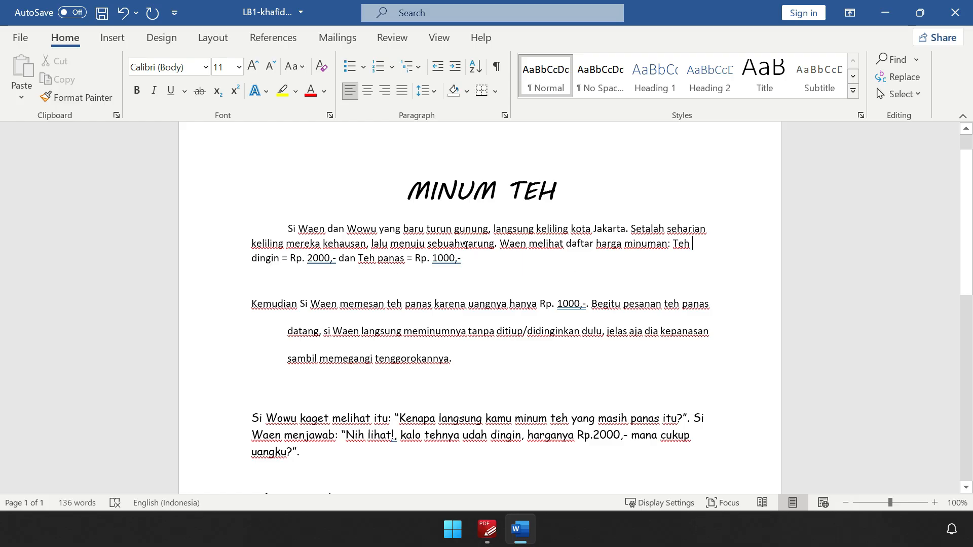
left_click(462, 243)
Step: Justify the whole first paragraph below the MINUM TEH title
left_click(474, 257)
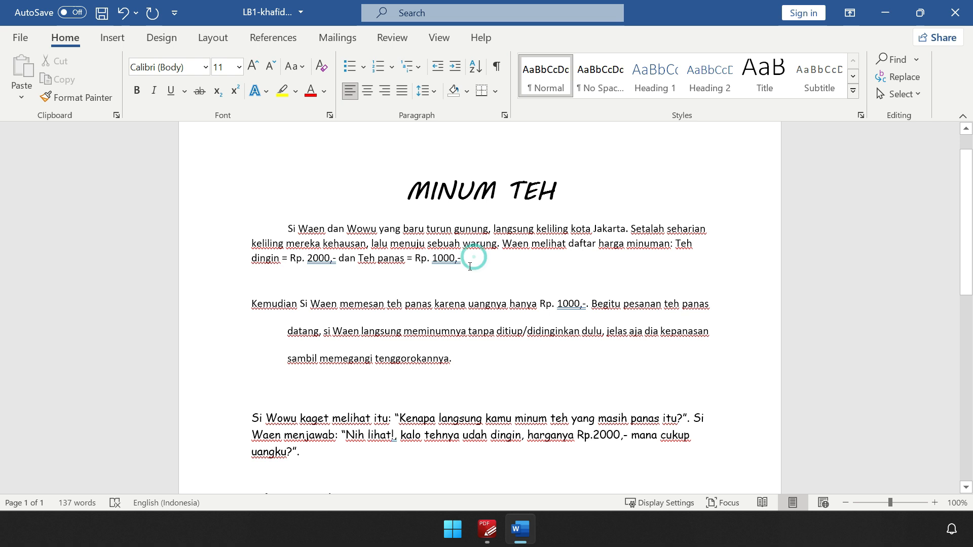
left_click_drag(470, 262, 289, 228)
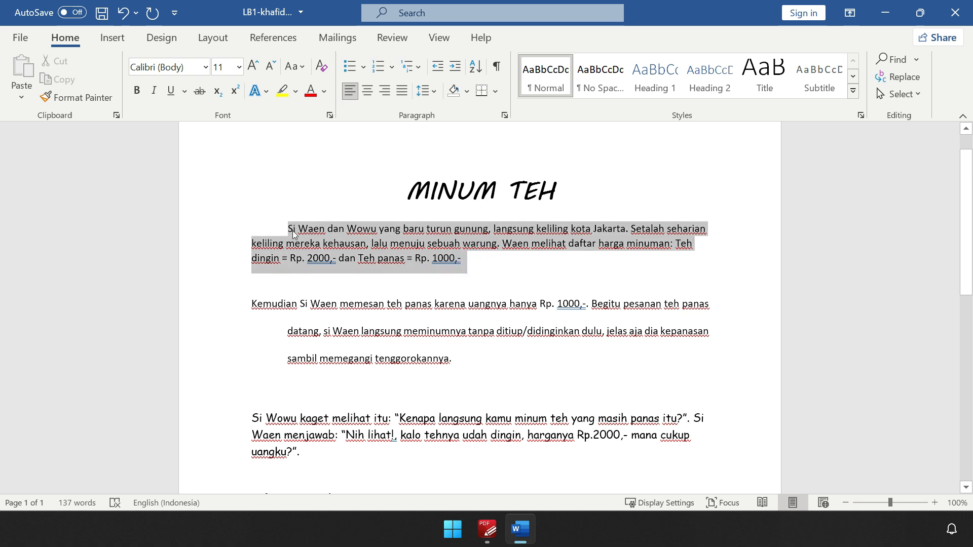
left_click(402, 92)
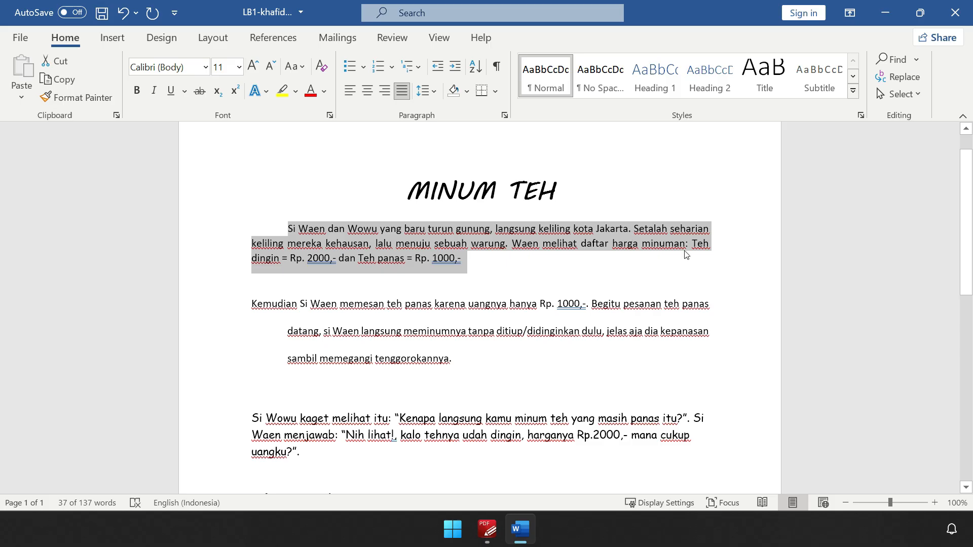
Step: Inspect the word gaps in the justified first paragraph and set it back to left alignment
double_click(274, 261)
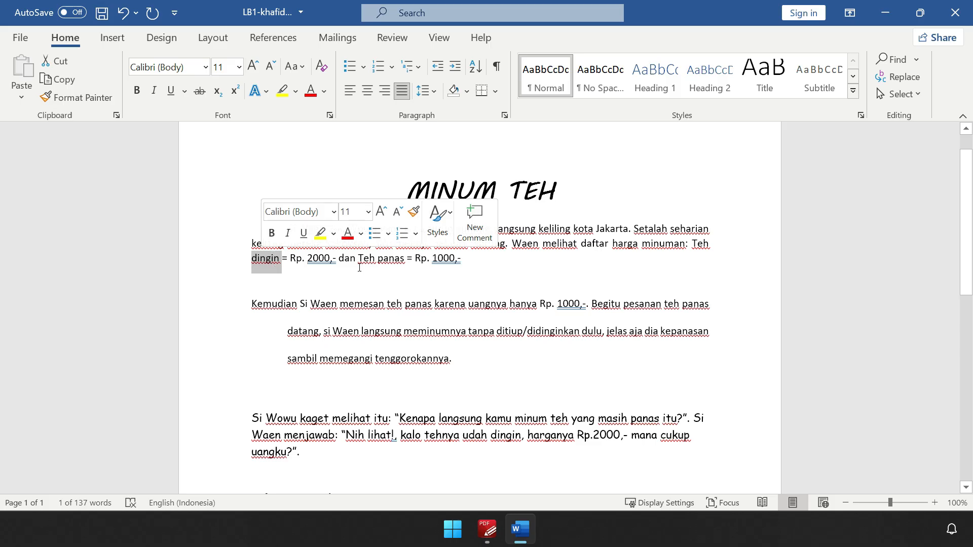
left_click(678, 245)
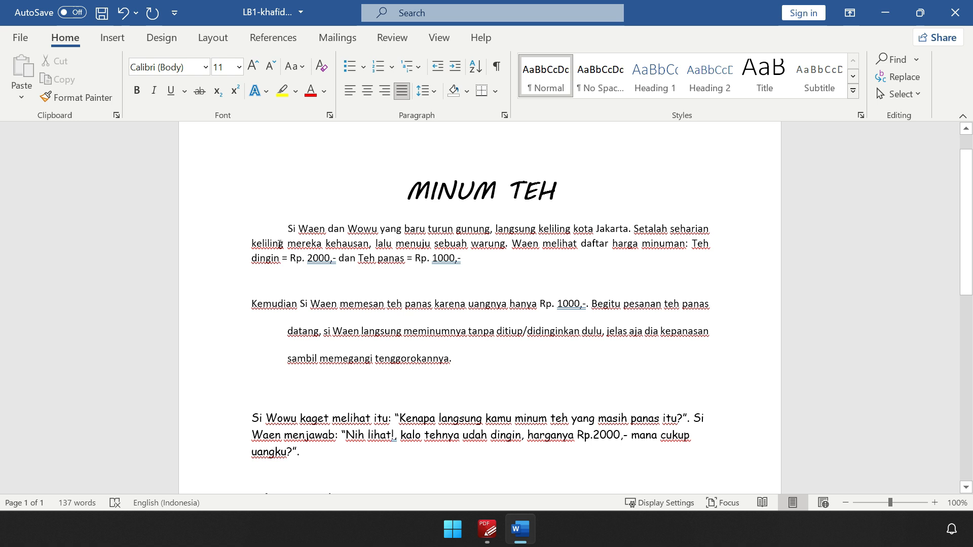
left_click(609, 245)
left_click(579, 245)
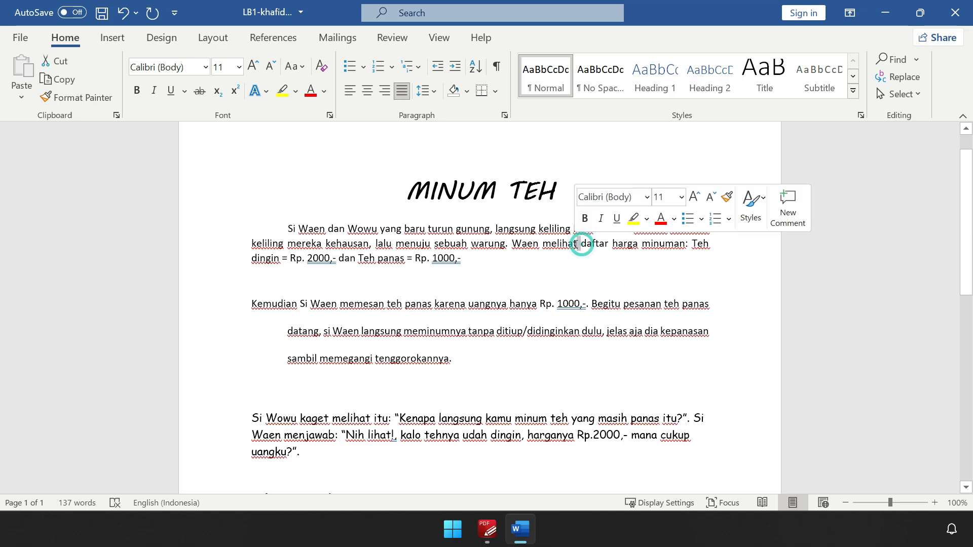
left_click(541, 244)
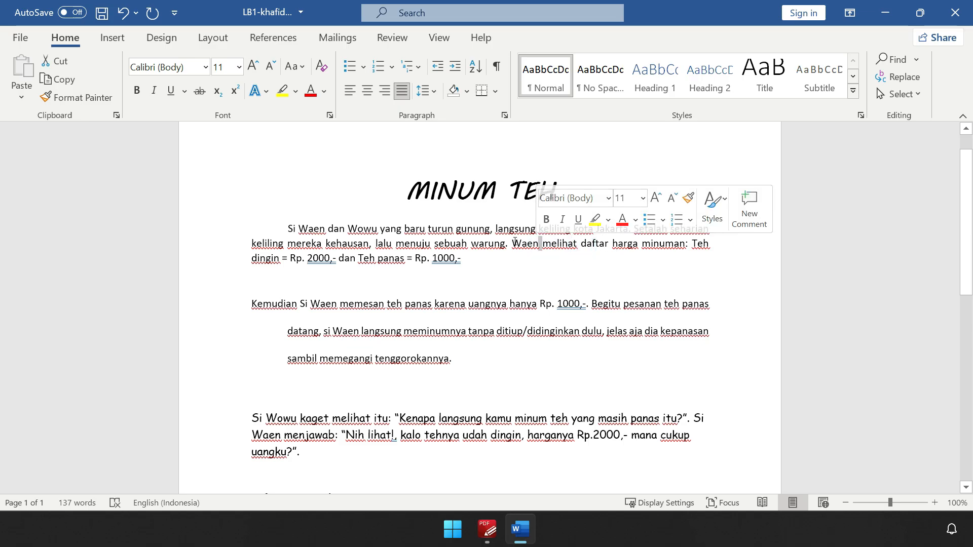
left_click(252, 243)
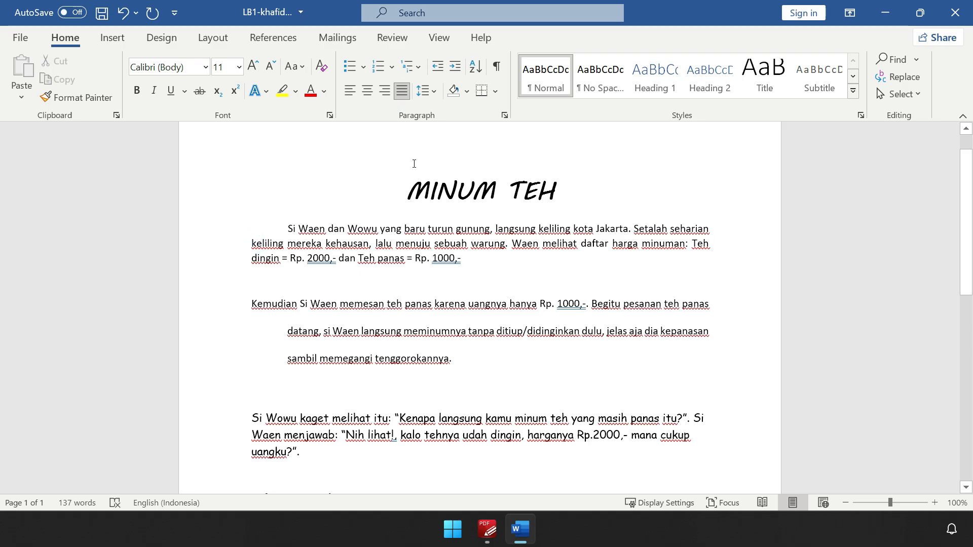
left_click(351, 92)
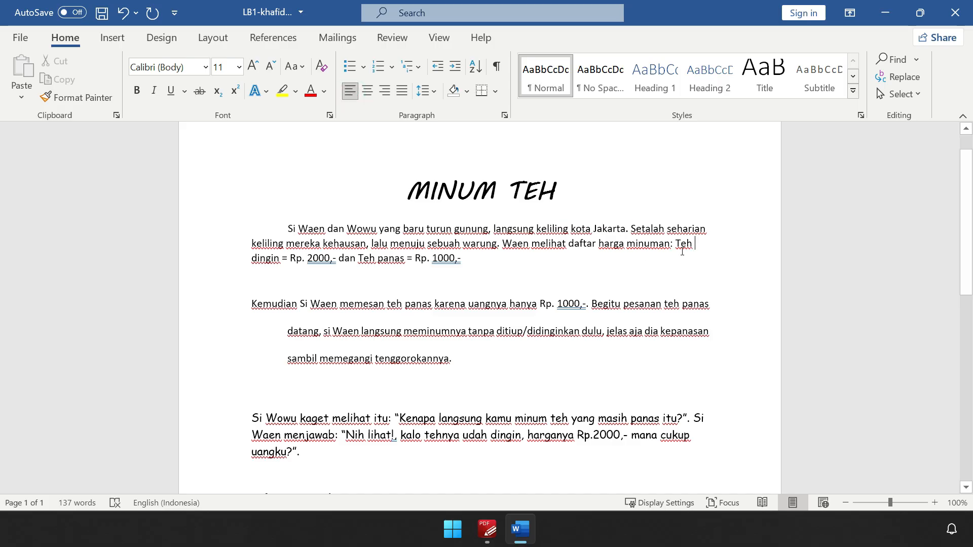
Step: Correct "Setalah" to "Setelah" in the first paragraph
left_click(650, 228)
key("BackSpace")
type("e")
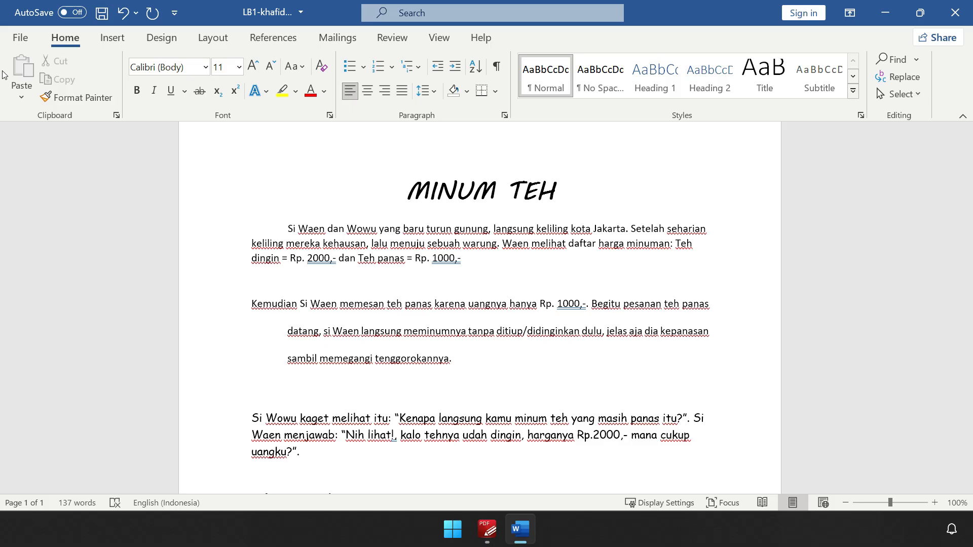
Step: Turn off "Check spelling as you type" in Word's proofing options and apply the change
left_click(23, 39)
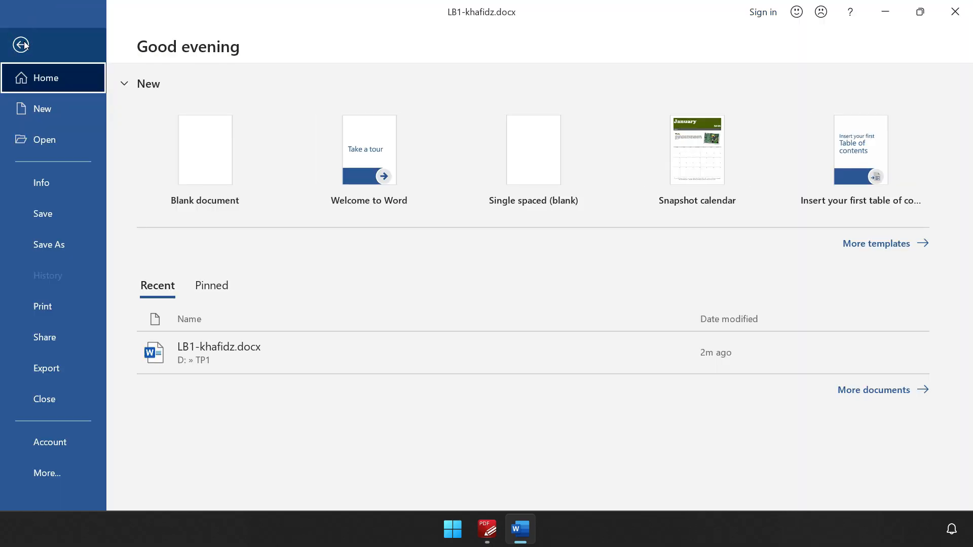
left_click(47, 473)
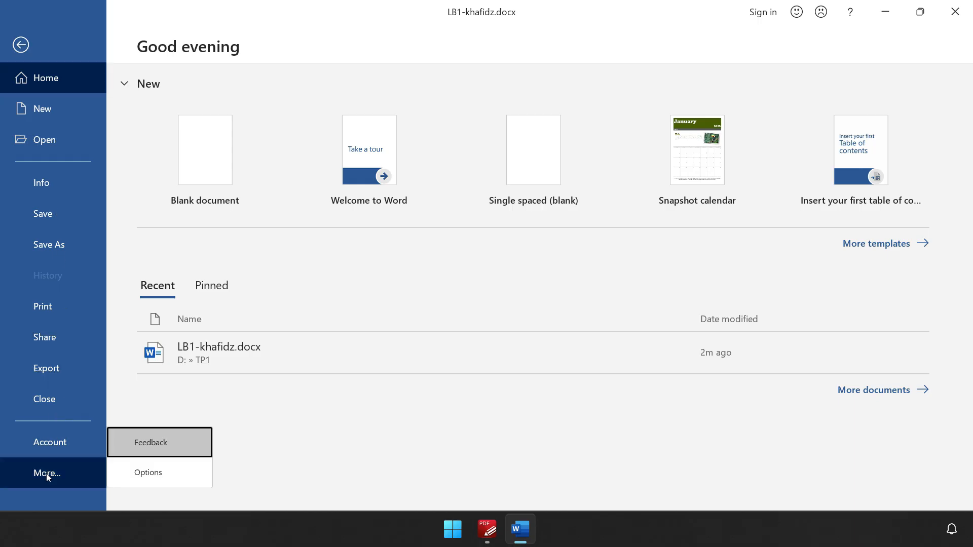
left_click(148, 472)
left_click(210, 81)
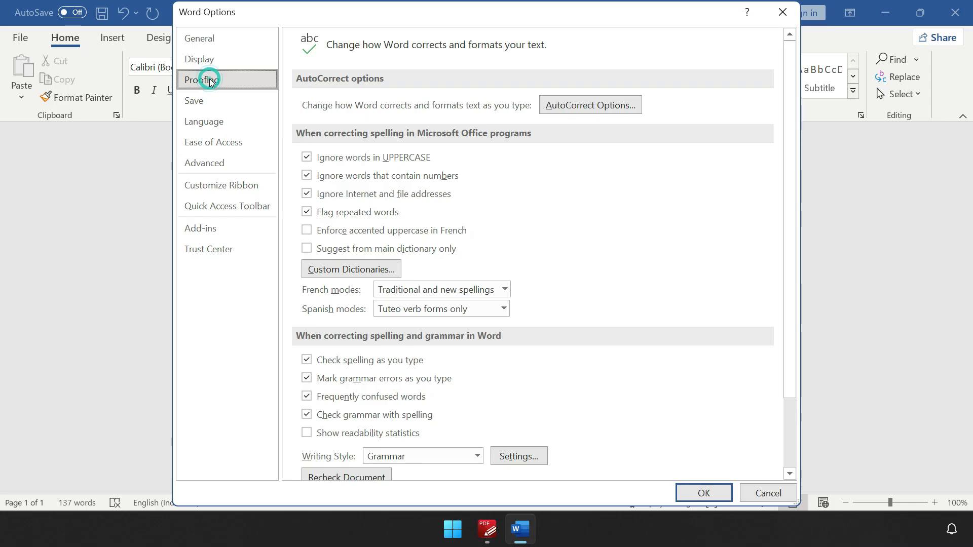
left_click(315, 364)
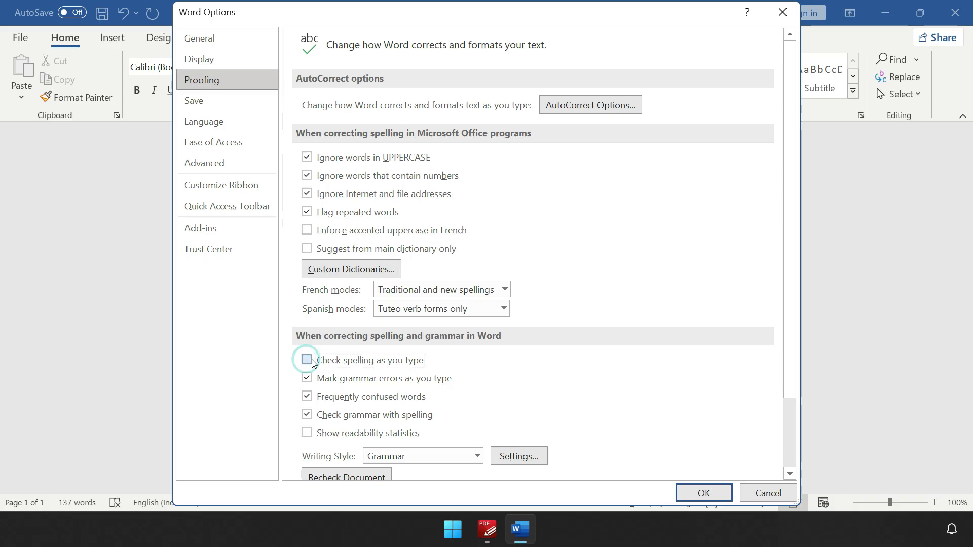
left_click(704, 493)
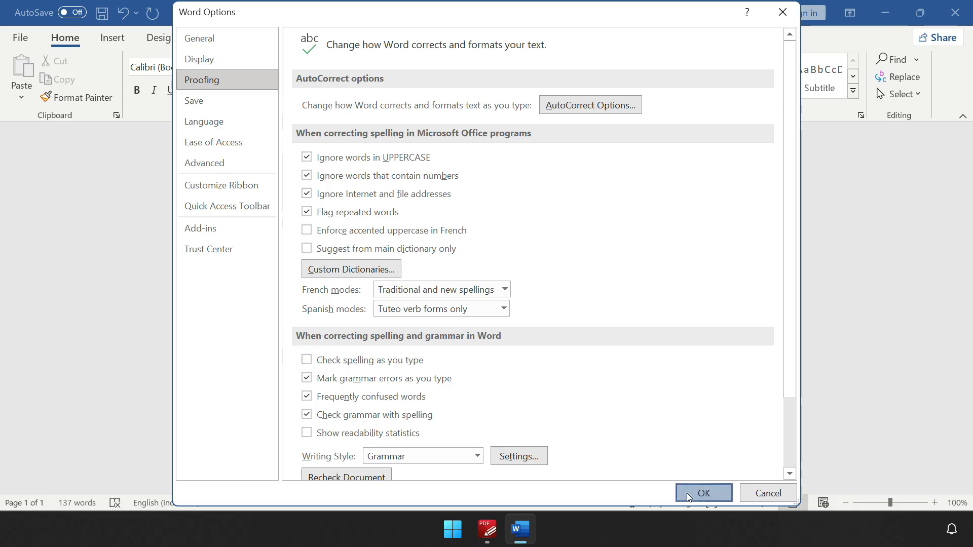
Step: Create a new blank document
scroll(405, 373, "down", 6)
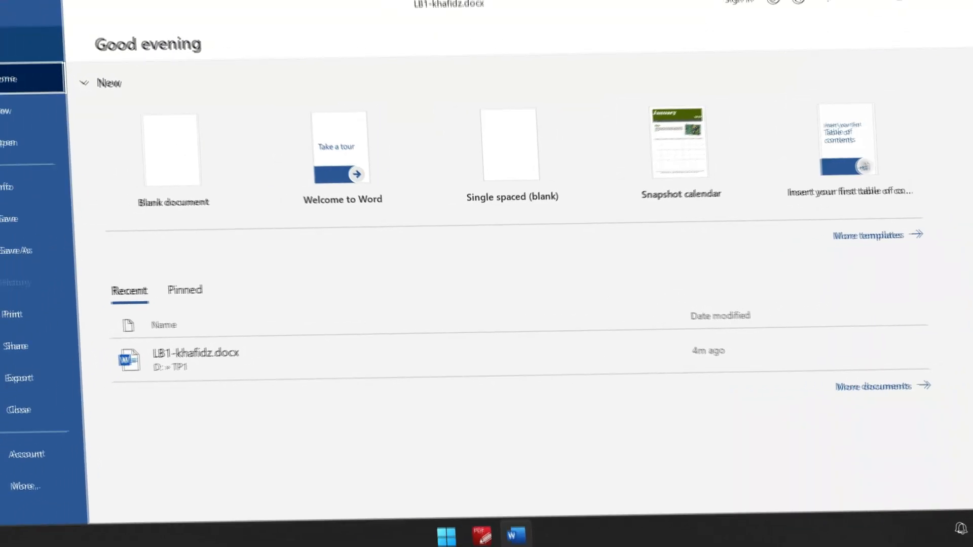
left_click(53, 107)
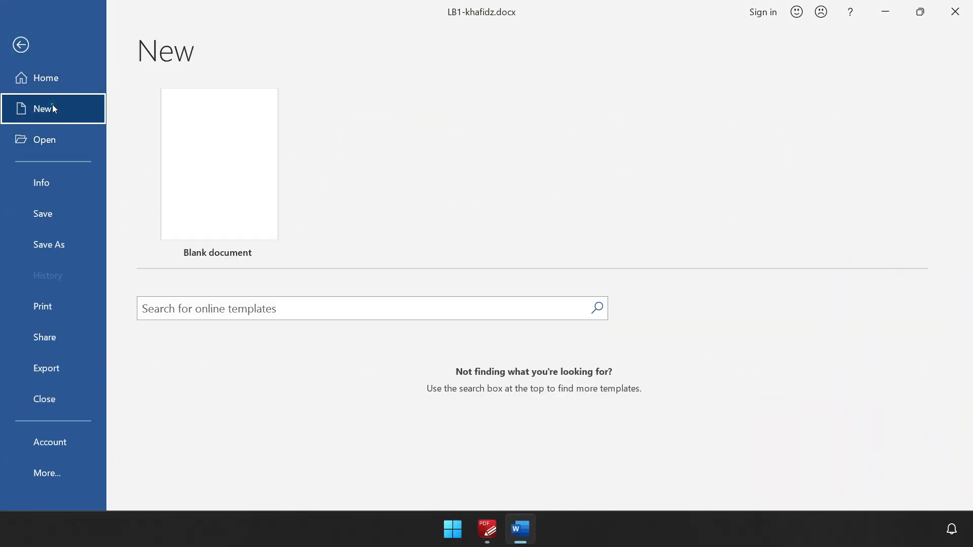
left_click(249, 187)
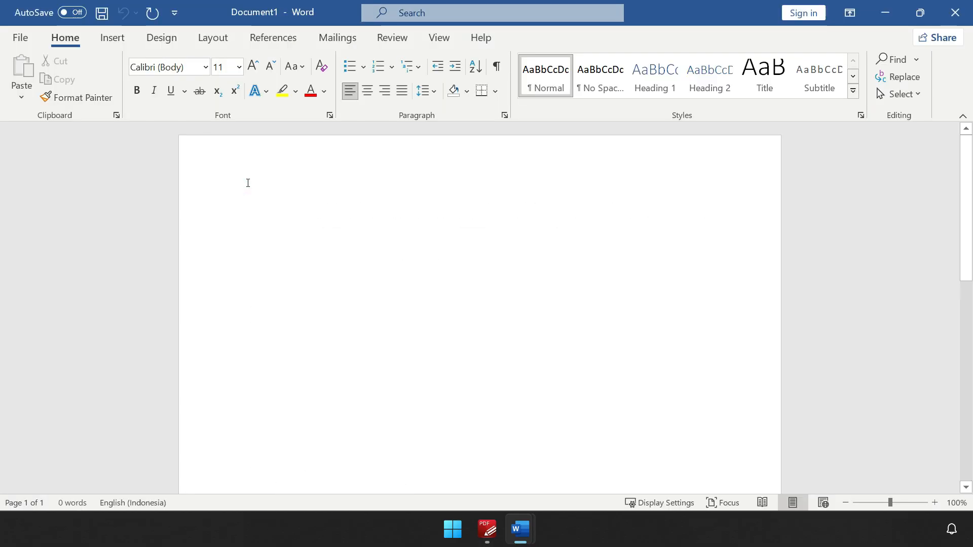
Step: Save the blank document as a Word document in the TP1 folder on drive D, named "LB2-" followed by the author's name
left_click(27, 39)
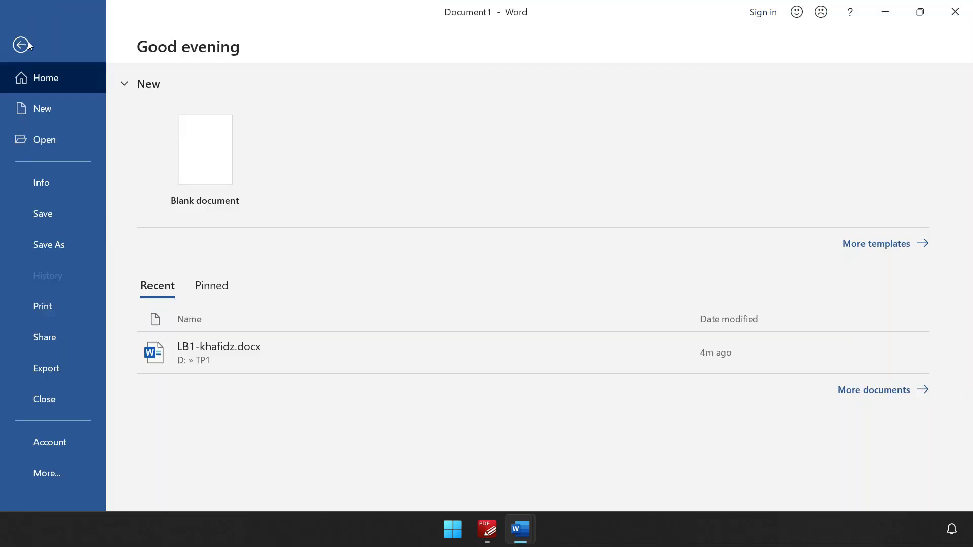
left_click(53, 212)
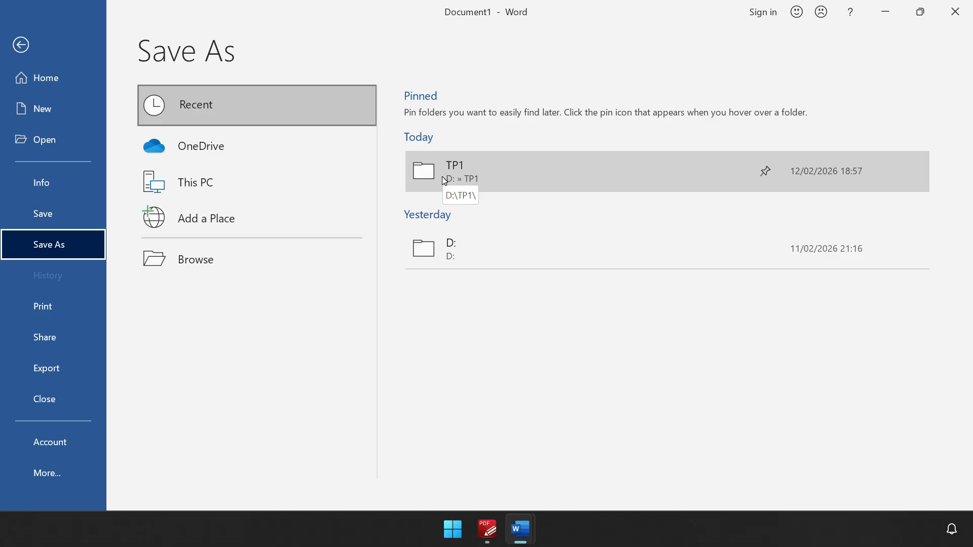
left_click(202, 257)
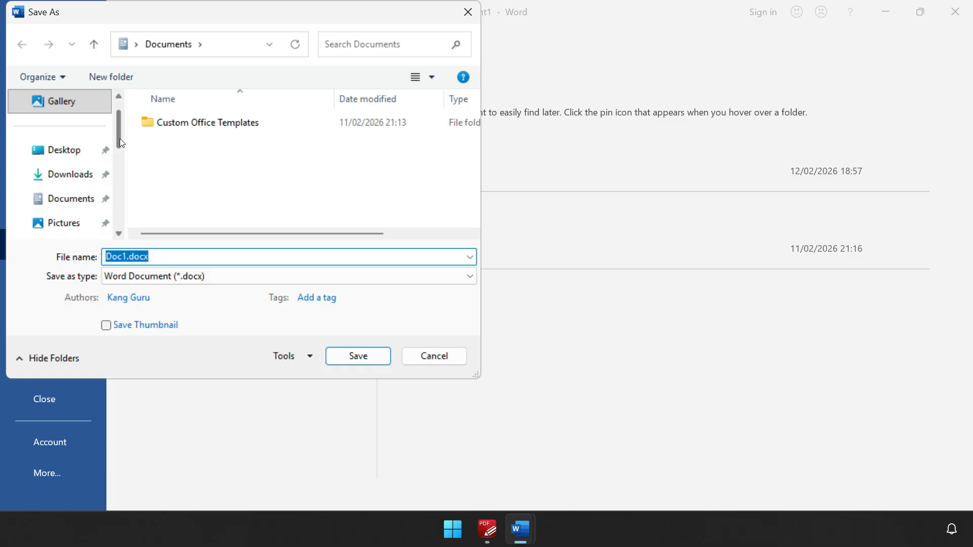
left_click_drag(120, 138, 117, 200)
left_click(89, 202)
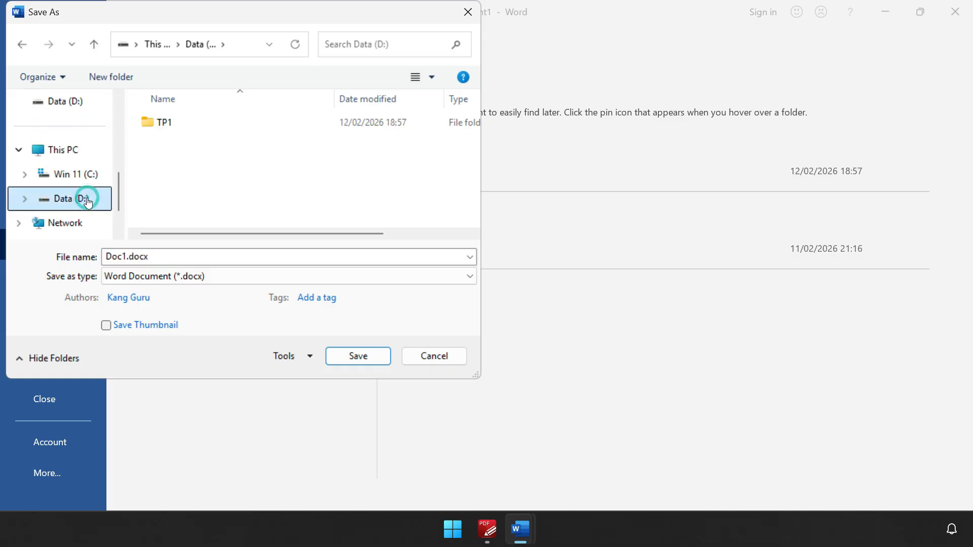
double_click(164, 127)
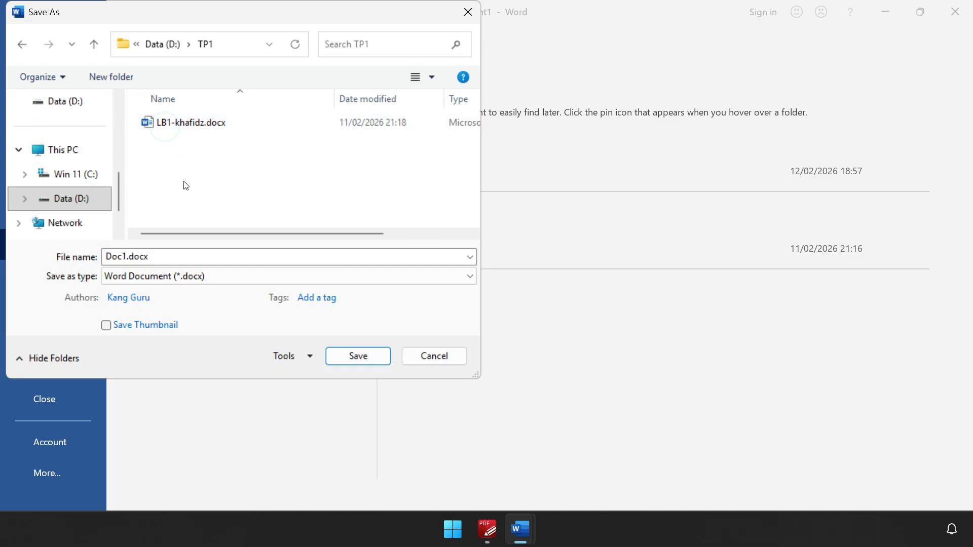
double_click(162, 262)
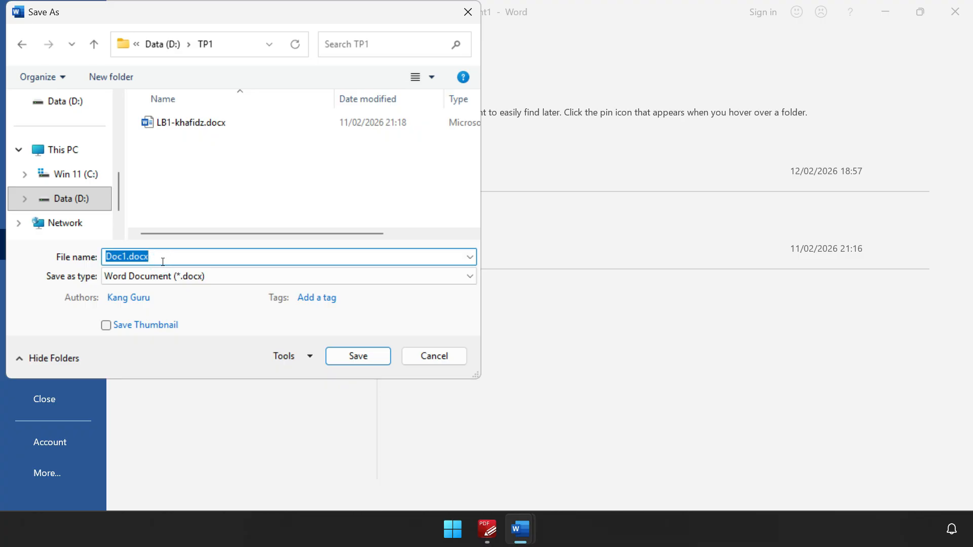
type("LB2-")
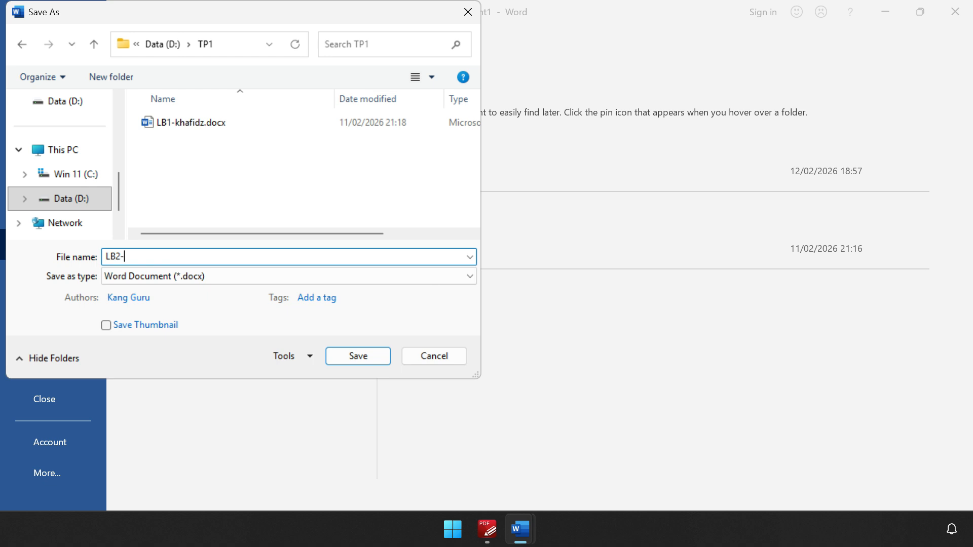
type("hafidz")
left_click(337, 355)
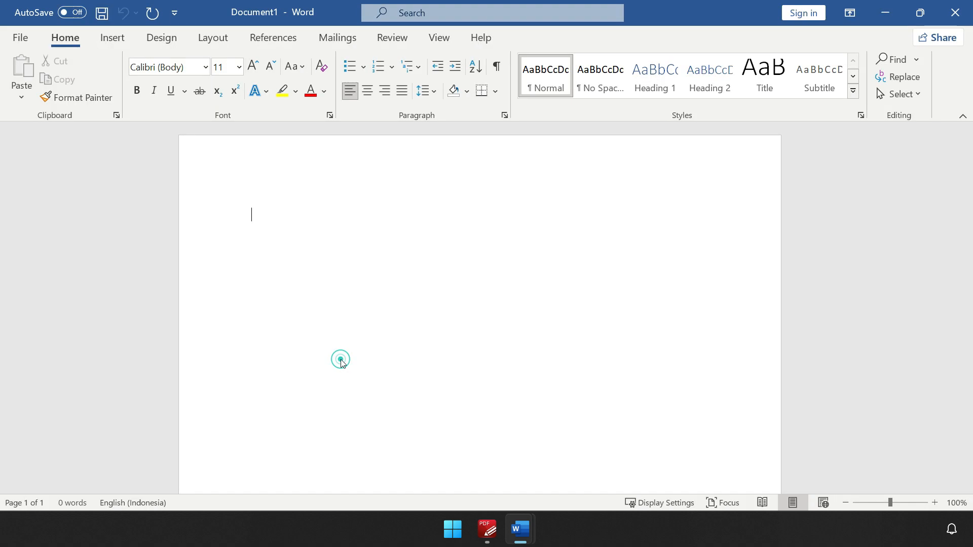
Step: Arrange the Word window side by side with the exercise PDF and make the blank document active
left_click_drag(695, 11, 970, 2)
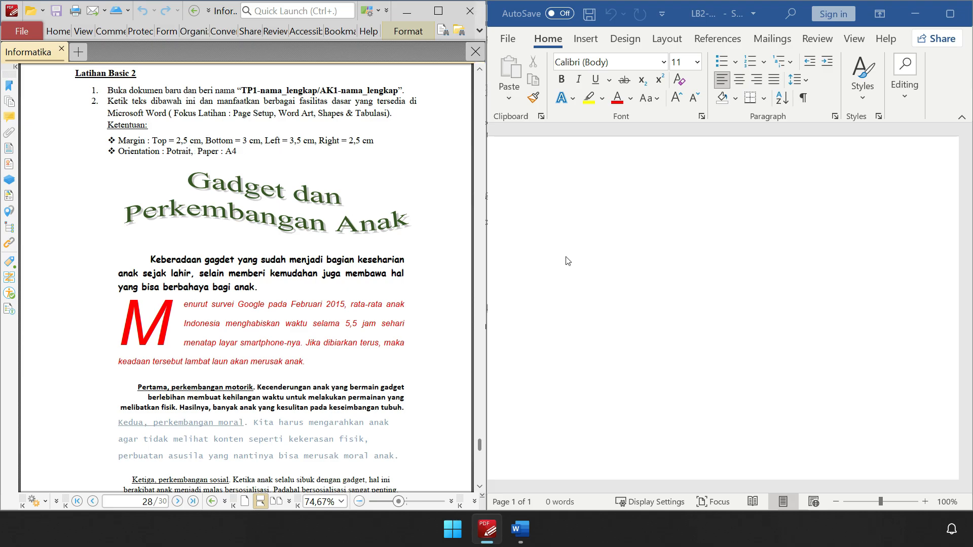
left_click(566, 256)
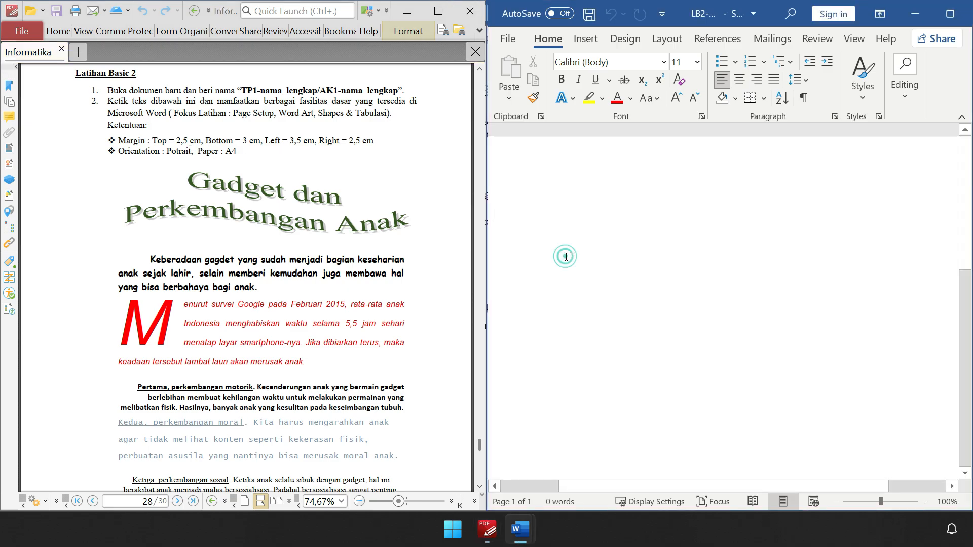
Step: Set custom page margins of 2,5 cm top, 3 cm bottom, 3,5 cm left and 2,5 cm right, with portrait orientation
left_click(657, 41)
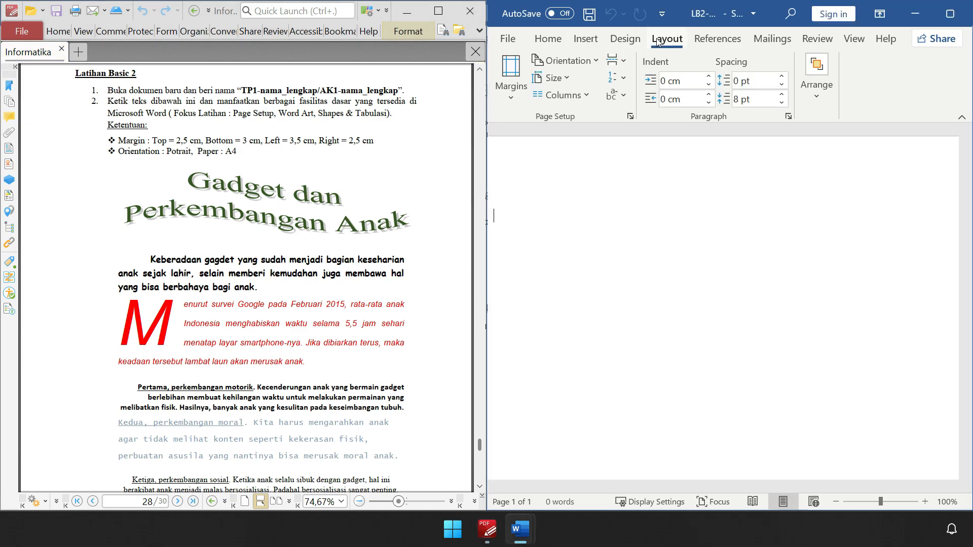
left_click(515, 98)
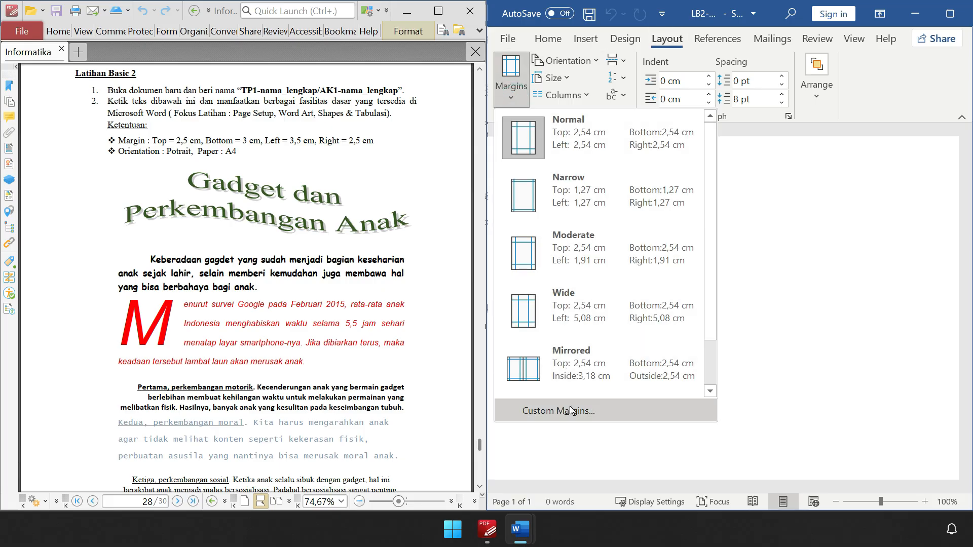
left_click(569, 411)
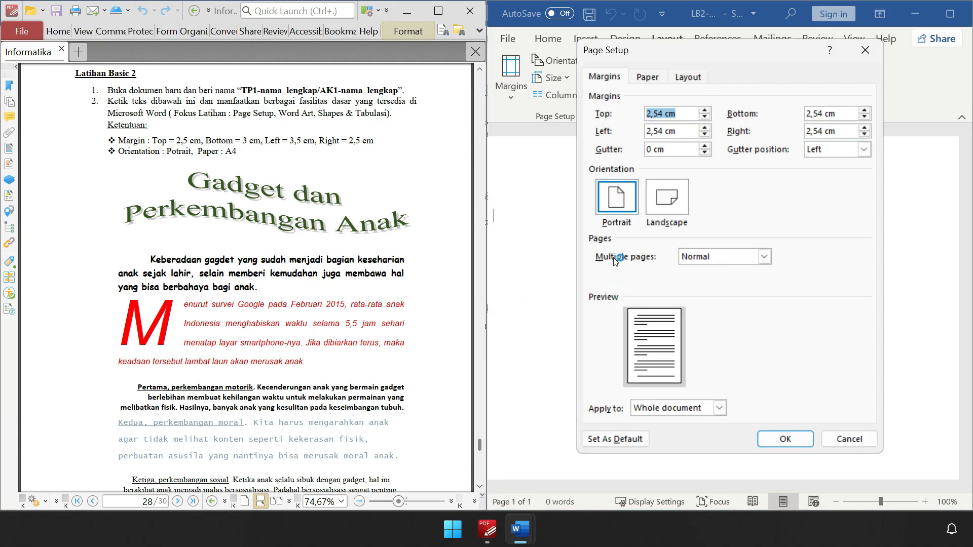
left_click(659, 114)
type("0")
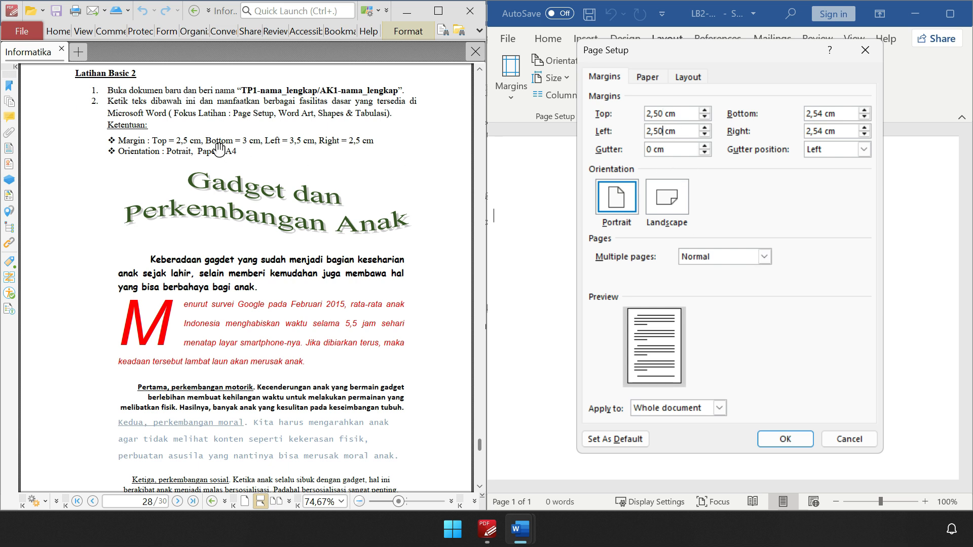
left_click_drag(823, 118, 811, 109)
type("3")
key("BackSpace")
left_click(614, 202)
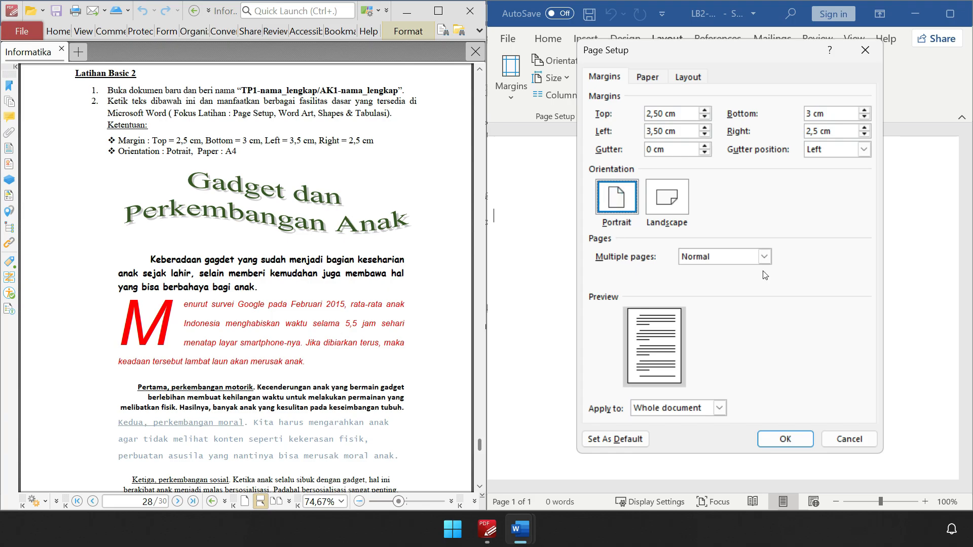
Step: Set the paper size to A4 and apply the page setup to the whole document
left_click(651, 76)
left_click(652, 116)
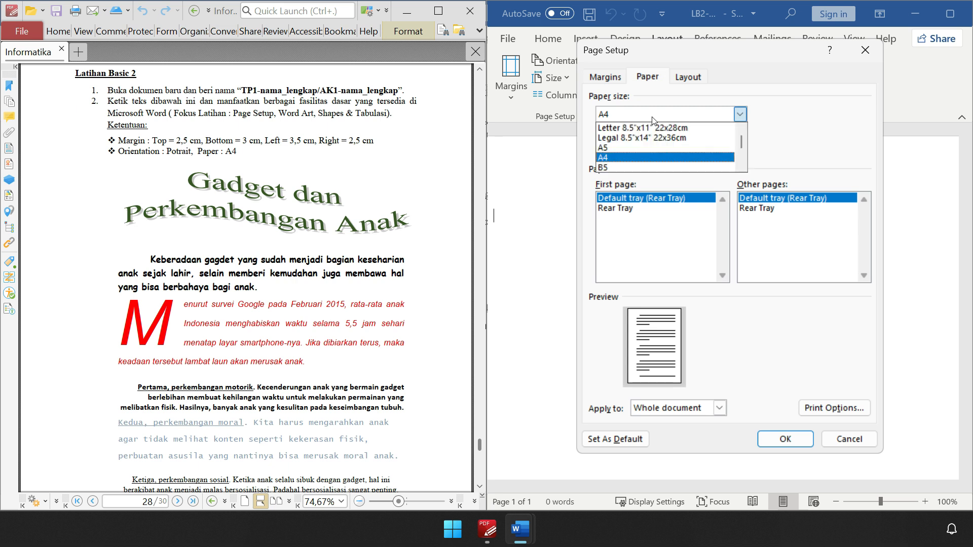
left_click(613, 157)
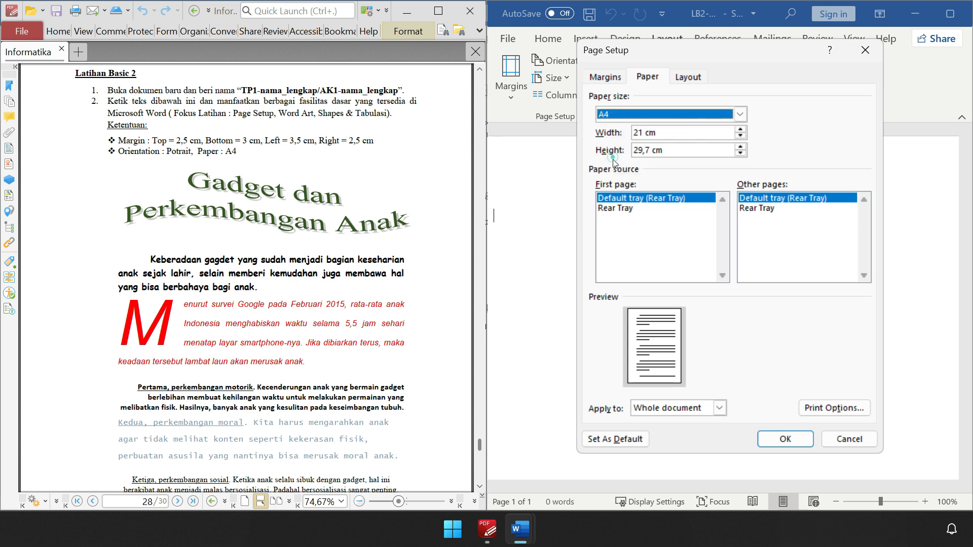
left_click(785, 439)
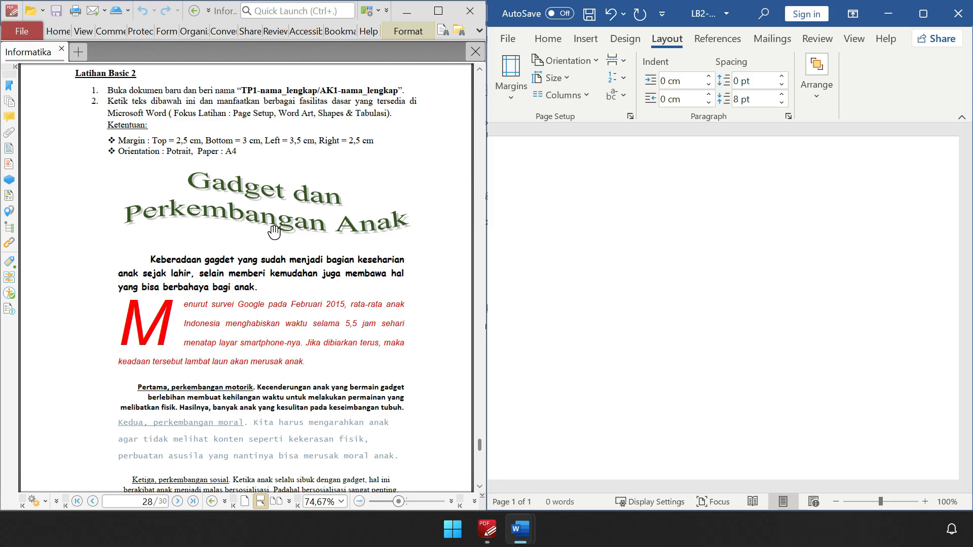
Step: Enter the title "Gadget dan Perkembangan Anak" on the first line, followed by an empty line
left_click(234, 305)
scroll(233, 305, "down", 2)
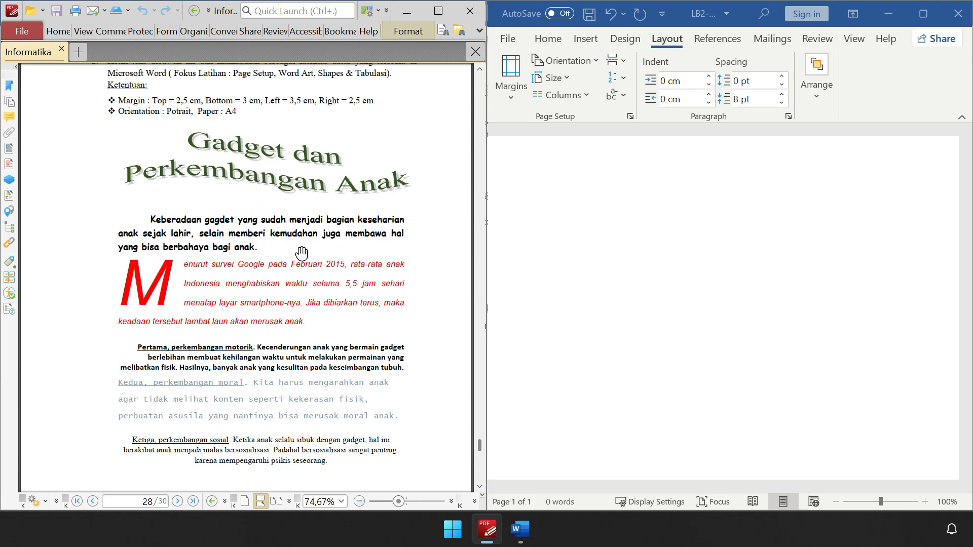
left_click(576, 245)
type("Gadget dan Perkemba")
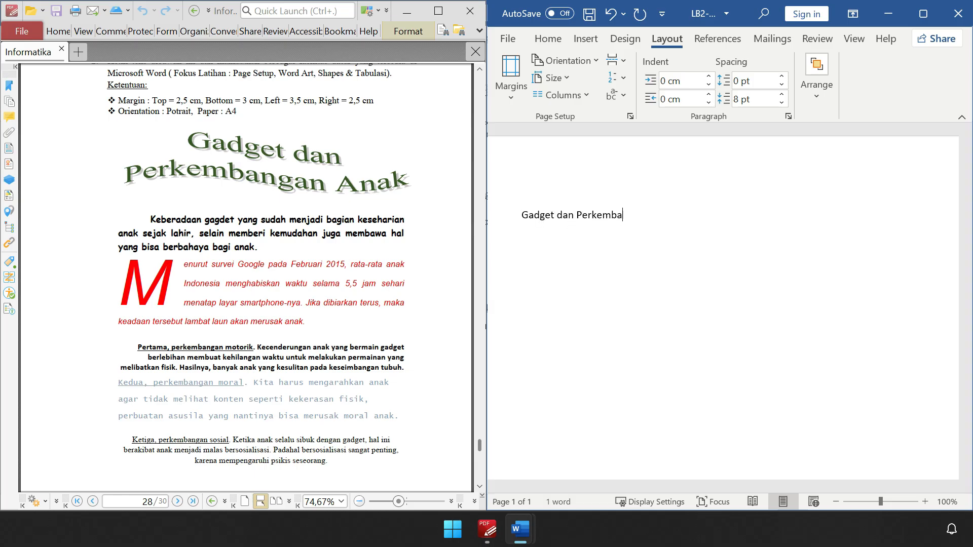
type("gnan Anak")
key("Return")
Step: Write the PDF's first paragraph below the title, from "Keberadaan gadget yang sudah menjadi" to "bisa berbahaya bagi anak."
type("keberadaan gadget")
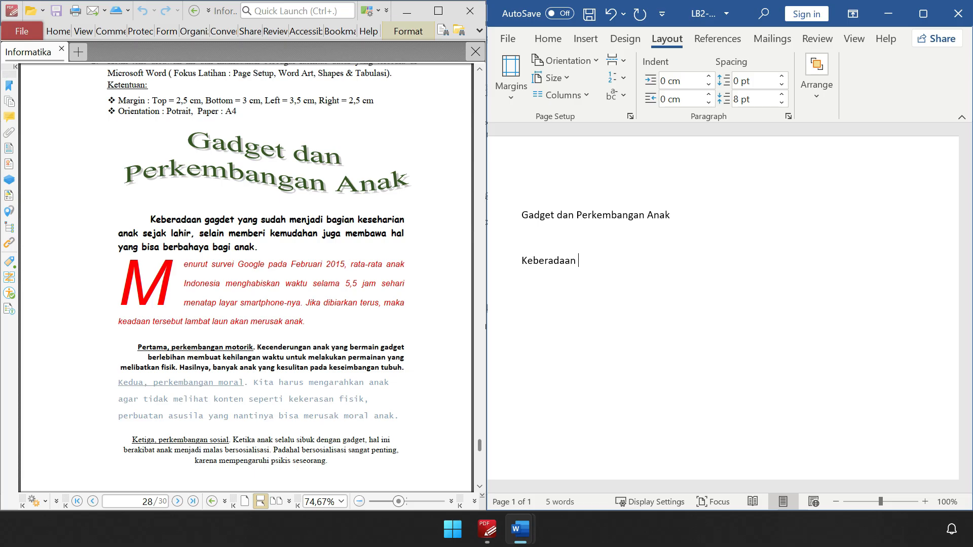
type(" yang sudah menjadi bagia")
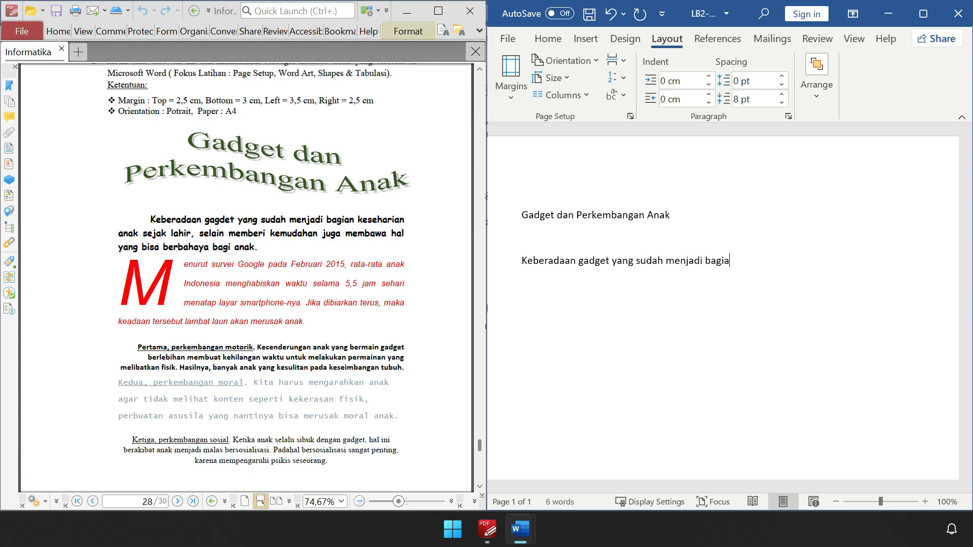
type("n keseharian anak sejak lahir, se")
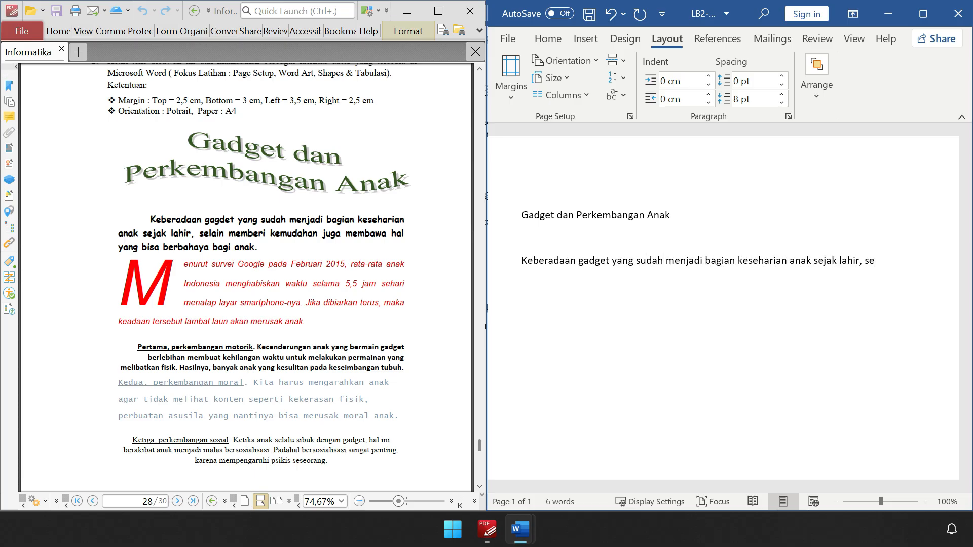
type("lain mmbri kemudahan juga membaw")
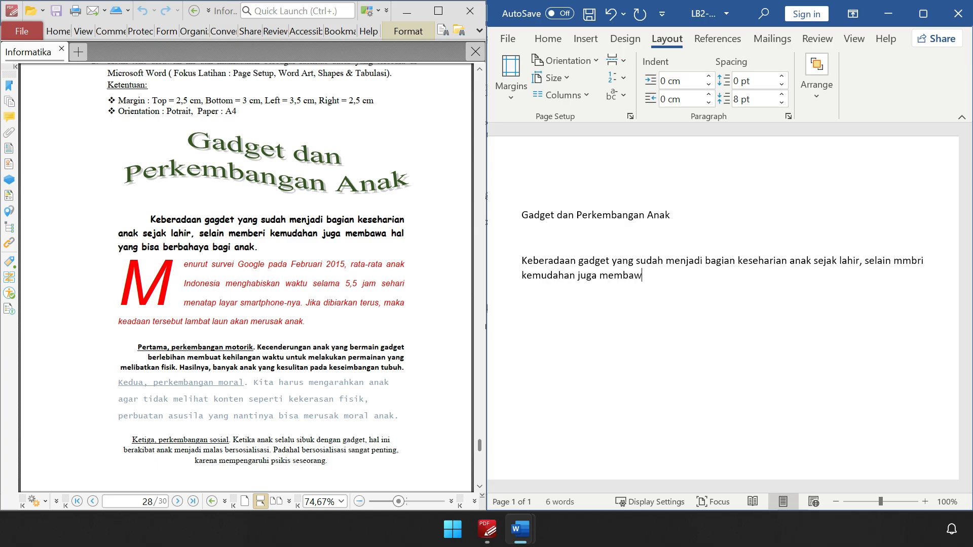
type("a hal yang isa berbahaya bagi ")
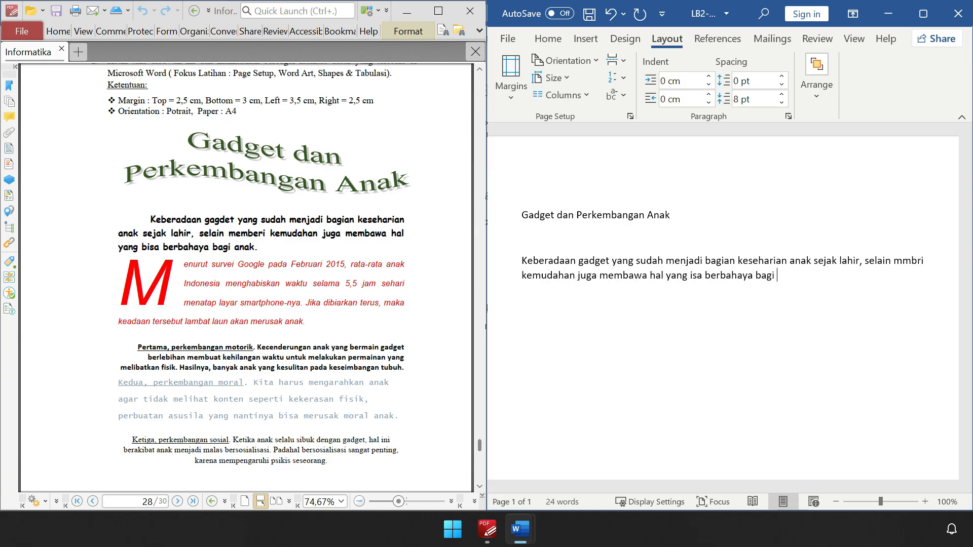
type("anakb")
key("End")
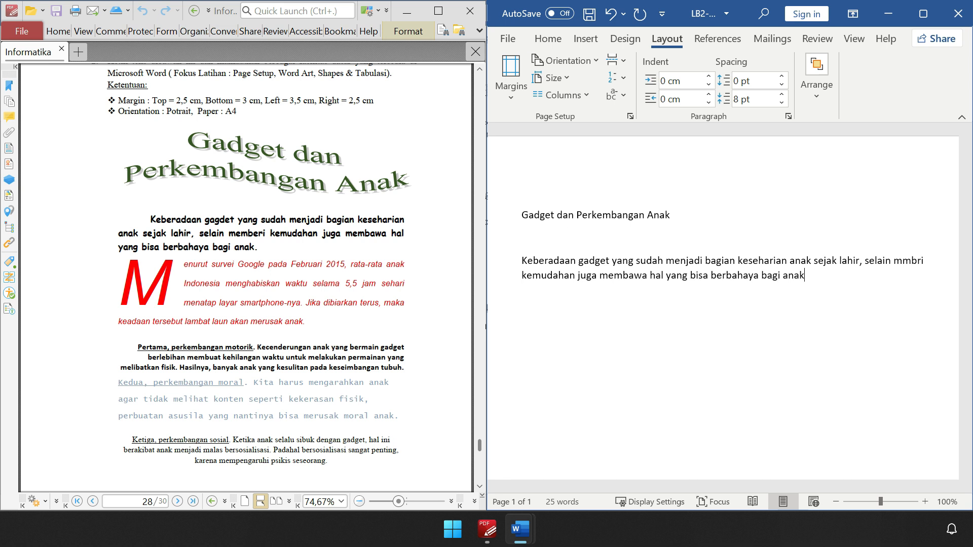
key("Return")
Step: Write the PDF's second paragraph, from "Menurut survei Google pada Februari 2015" to "lambat laun akan merusak anak.", correcting typos along the way
type("Menurut survei Goo")
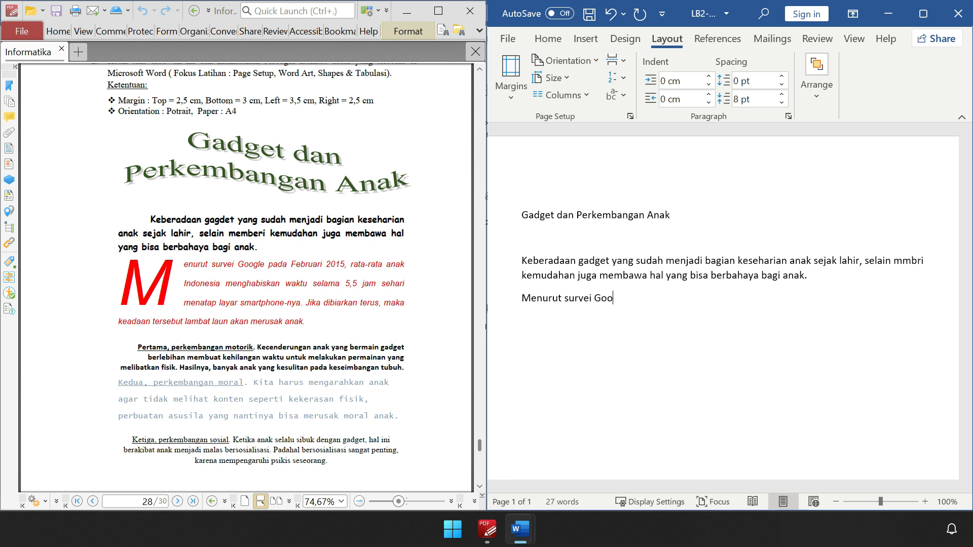
type("gle pada Februari 2015")
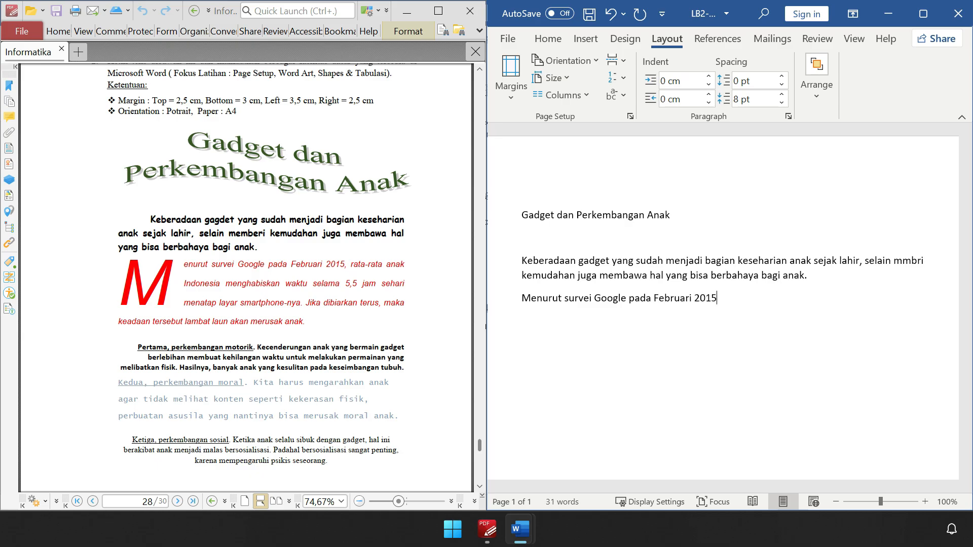
type(", rata-rata anak Indonesia menghabiskan waktu selama 5,5 jam sehari ment")
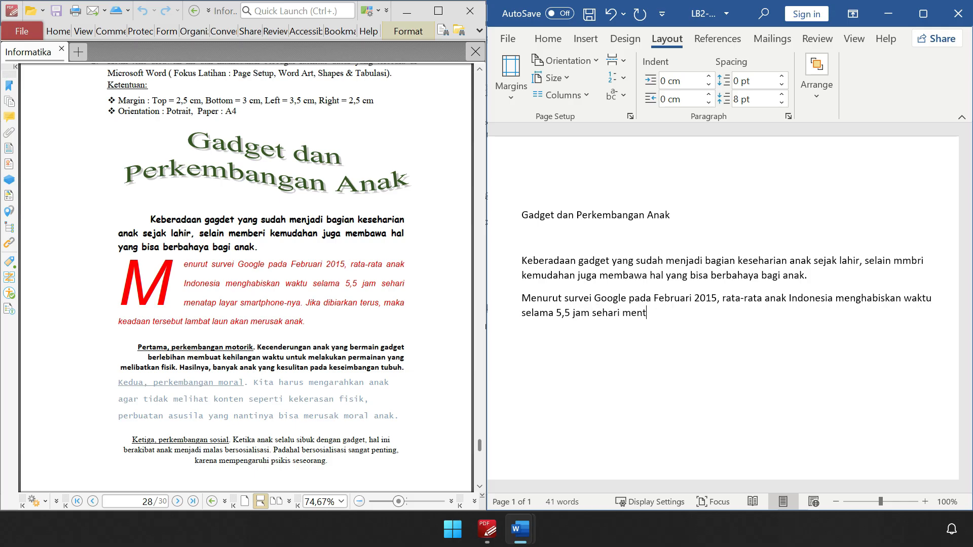
type("ap layar smartphone-")
type("dibiarkan ter")
key("ctrl+shift+Left")
key("ctrl+shift+Left")
type("dibiarkan te")
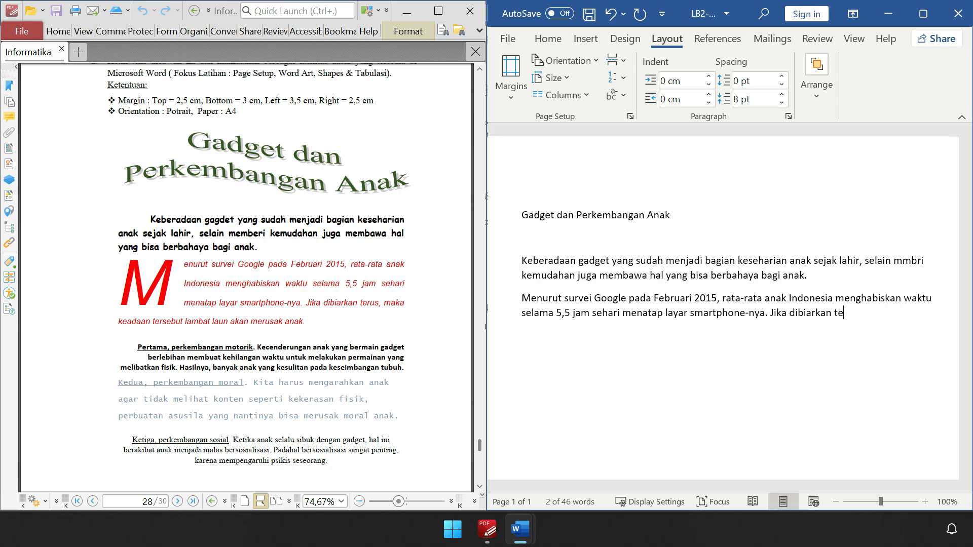
type("rus, maka keadaan tersebut lam")
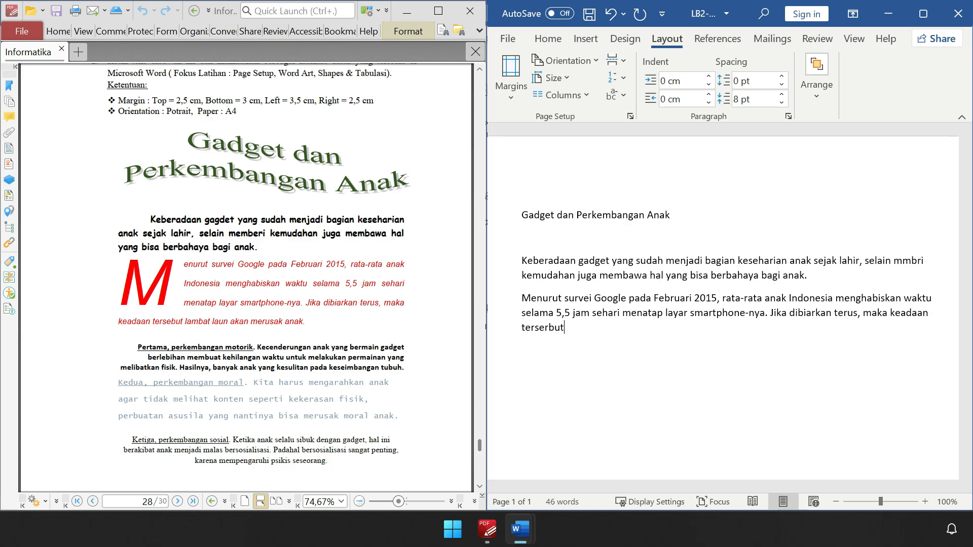
key("ctrl+shift+Left")
key("ctrl+shift+Left")
type("tersebut lambat laun akan merusak anak.")
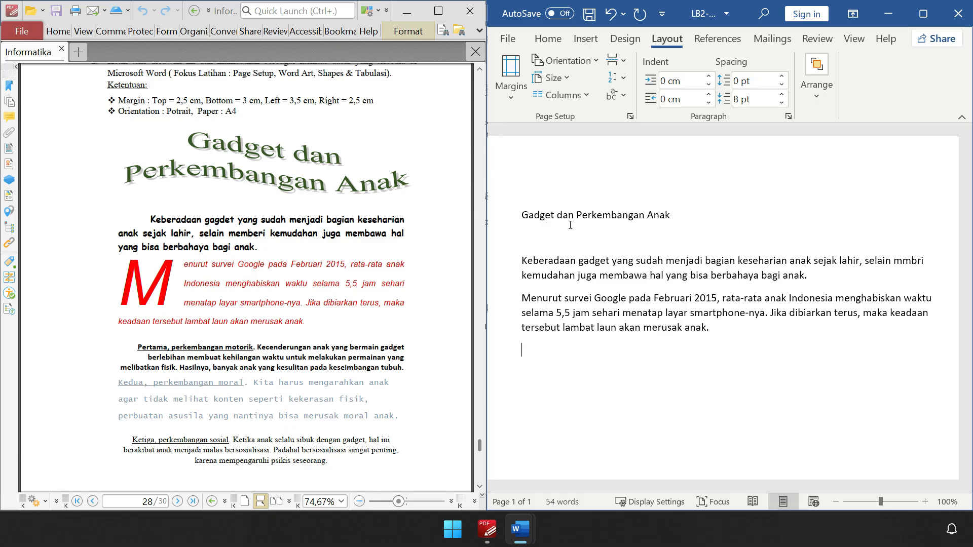
Step: Write the PDF's third paragraph, from "Pertama, perkembangan motorik." to "kesulitan pada keseimbangan tubuh.", correcting typos along the way
type("tama, perkembangan motorik. kecenderung")
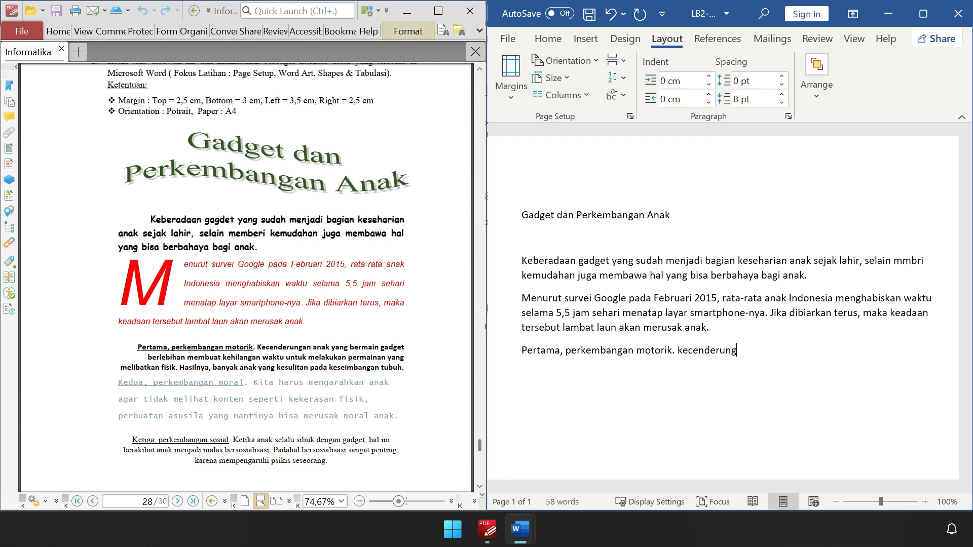
type("an anak yang bermain gadget berlebihan")
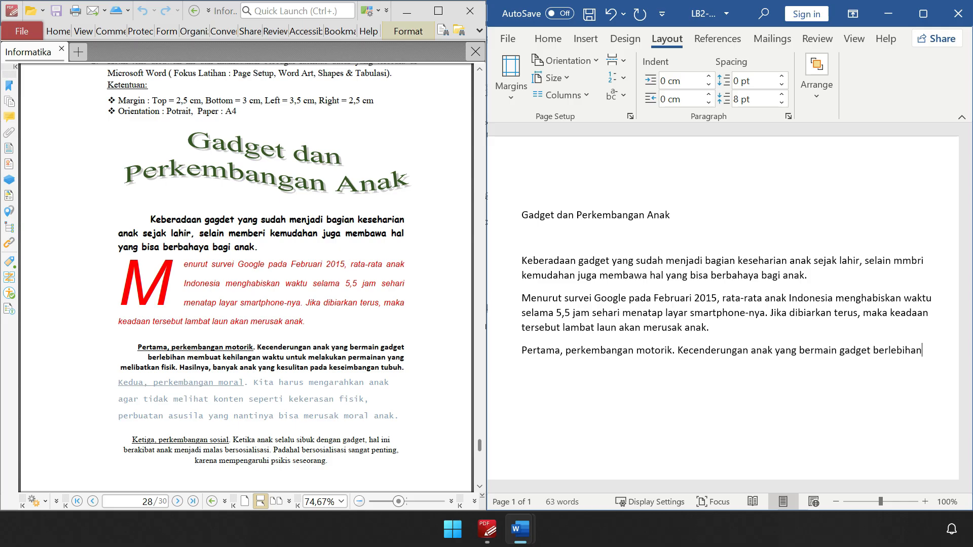
type(" membuat kehilangan w")
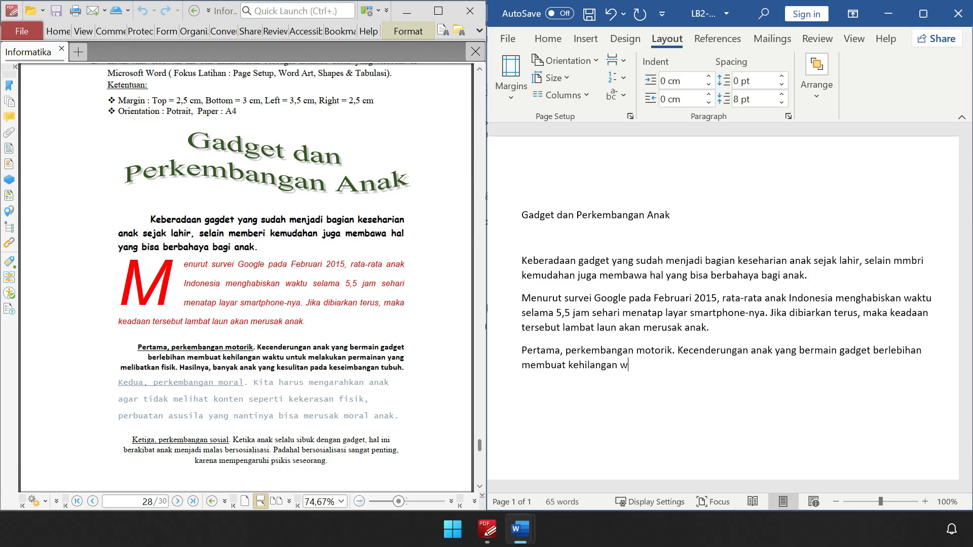
type("aktu untuk melakukan permainan yan")
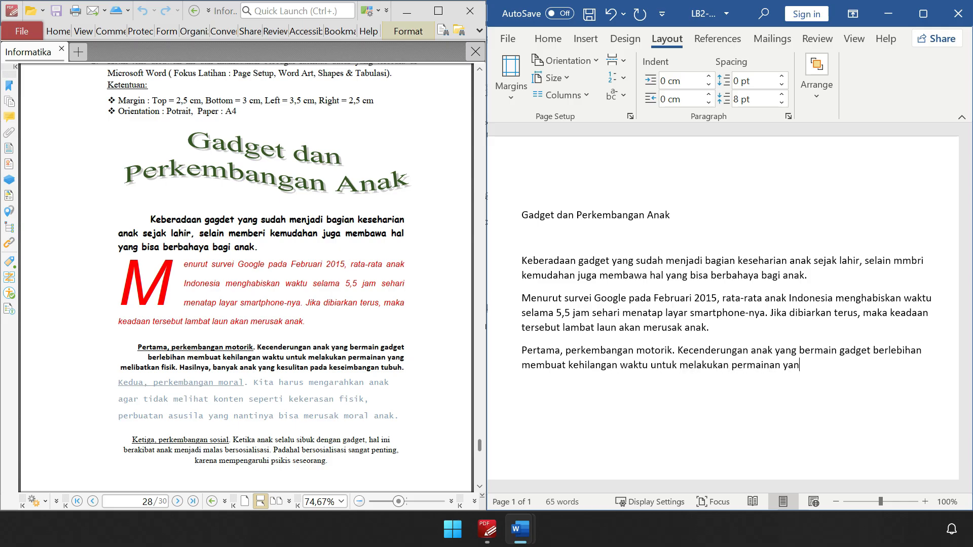
type("g melibatkan fgi")
type("Hasilnya, b")
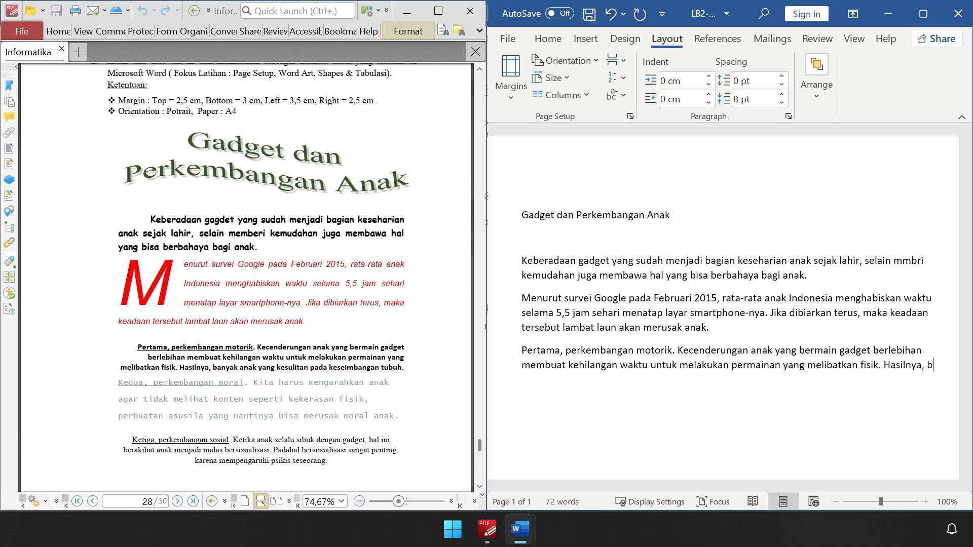
type("anyak anak yang kesulitan pada keseimbangan")
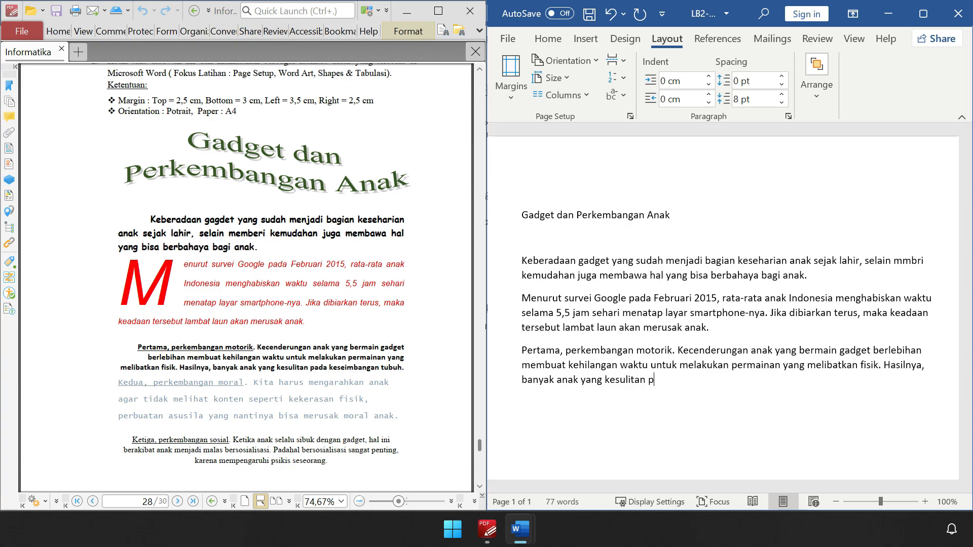
key("ctrl+BackSpace")
type("keseimbangan tubuh")
Step: Write the PDF's fourth paragraph, from "Kedua, perkembangan moral." to "bisa merusak moral anak.", and start a new paragraph
type("kedua, perkembanga")
type("n moral. Kita harus menga")
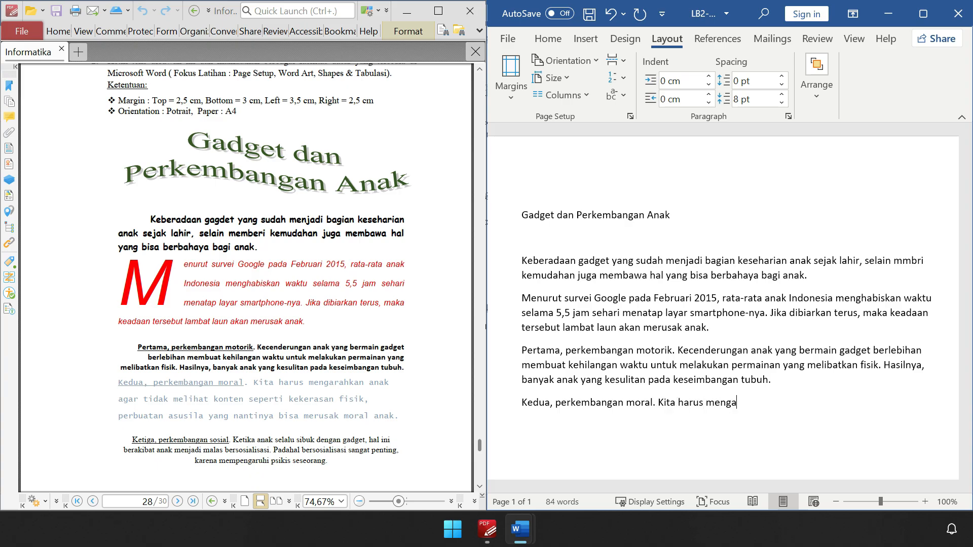
type("rahkan anak agar tikd")
type("dak melihat konten seperti")
type(" kekerasan f")
type("isik, perbu")
type("atan asusila yang nan")
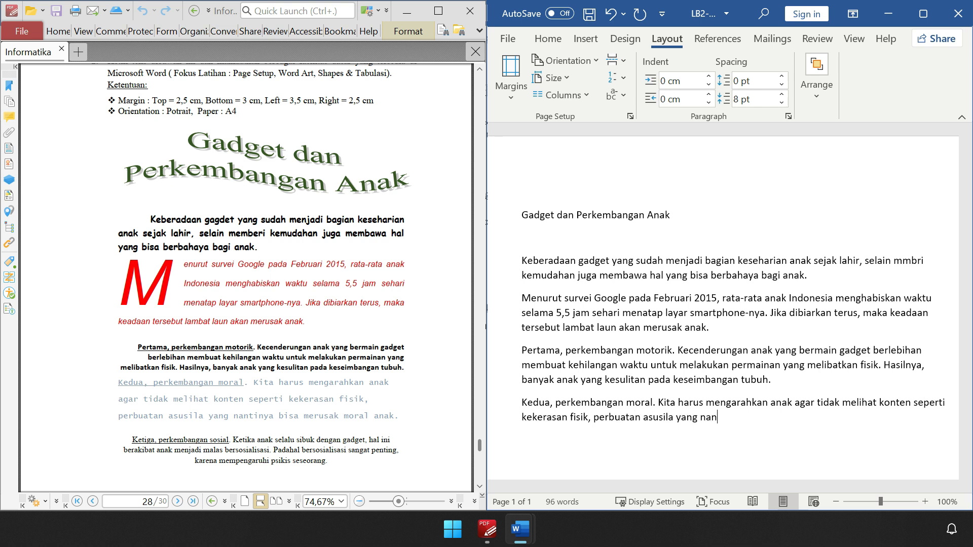
type("tinya bisa merusak moral anak.")
key("Return")
Step: Write the PDF's fifth paragraph, from "Ketiga, perkembangan sosial." to "mempengaruhi psikis seseorang.", correcting typos along the way
type("Kegia")
key("BackSpace")
type("ga, perkemban")
type("gan so")
type("sial. ketika anak selalu sibuk dengan ")
type("gadg")
type("et, hal ini berakibat anak menjadi ma")
type("las bersosialisasi. Padahal bers")
type("osialisasi sangat pentin")
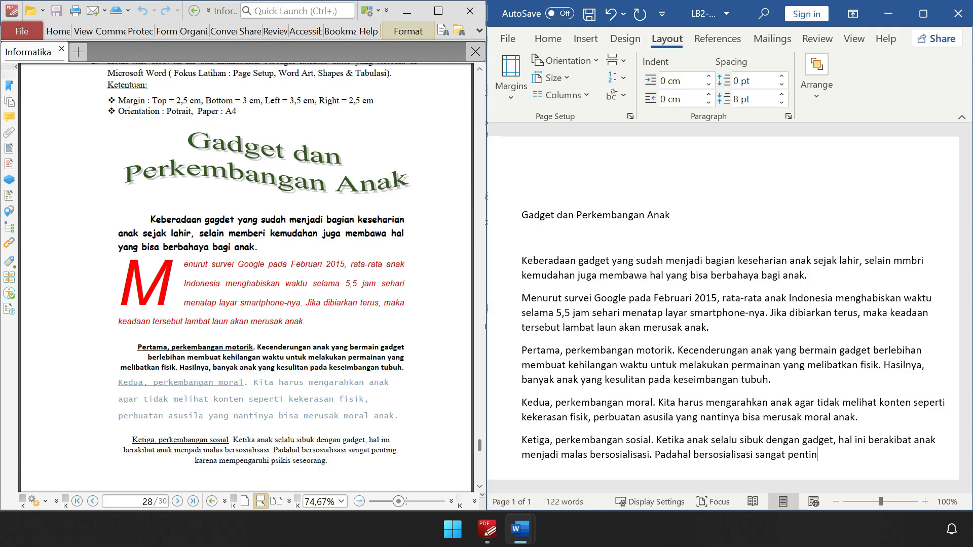
type("g, karena mempengarug")
type("ki")
key("BackSpace")
key("BackSpace")
key("BackSpace")
type("kis seseorang.")
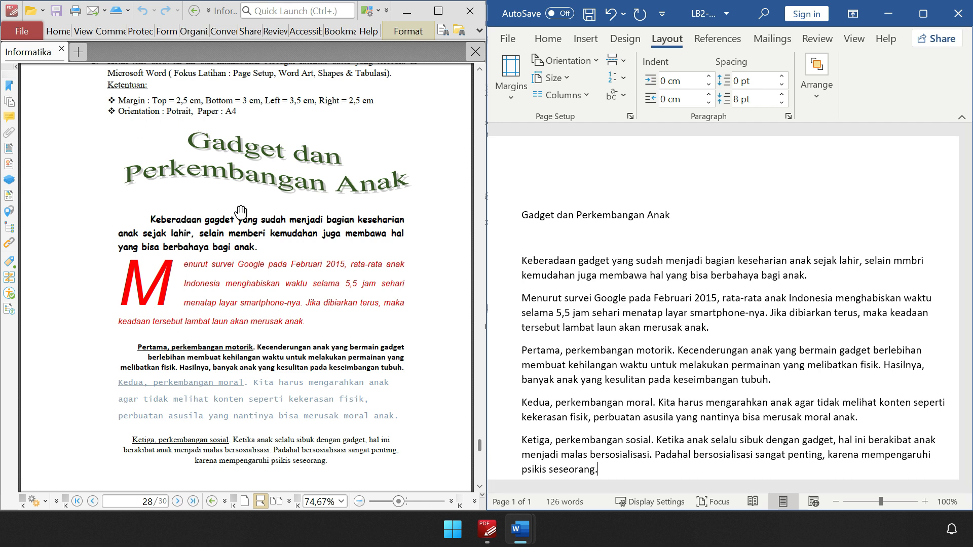
Step: Change the font colour of the title "Gadget dan Perkembangan Anak" to the darkest green theme shade
left_click_drag(231, 280, 227, 245)
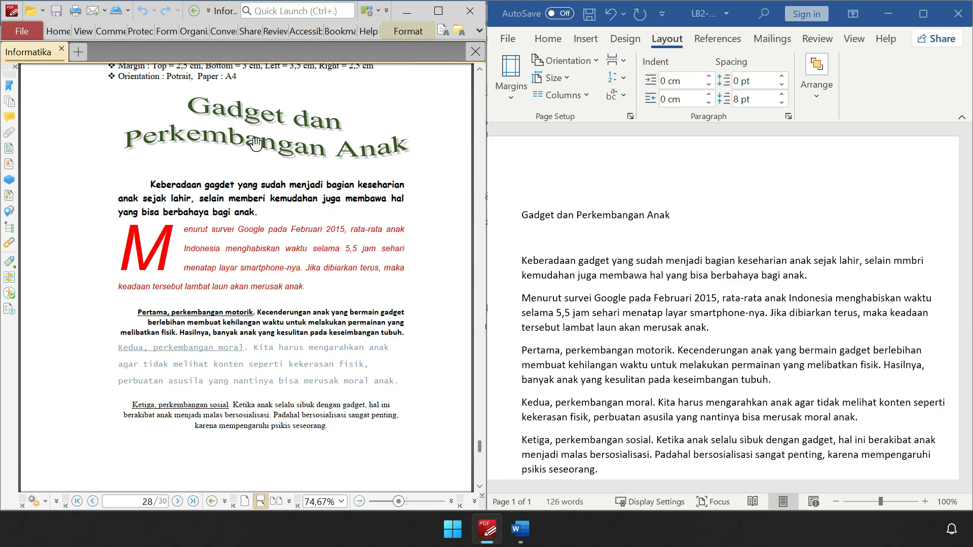
left_click(569, 214)
double_click(568, 210)
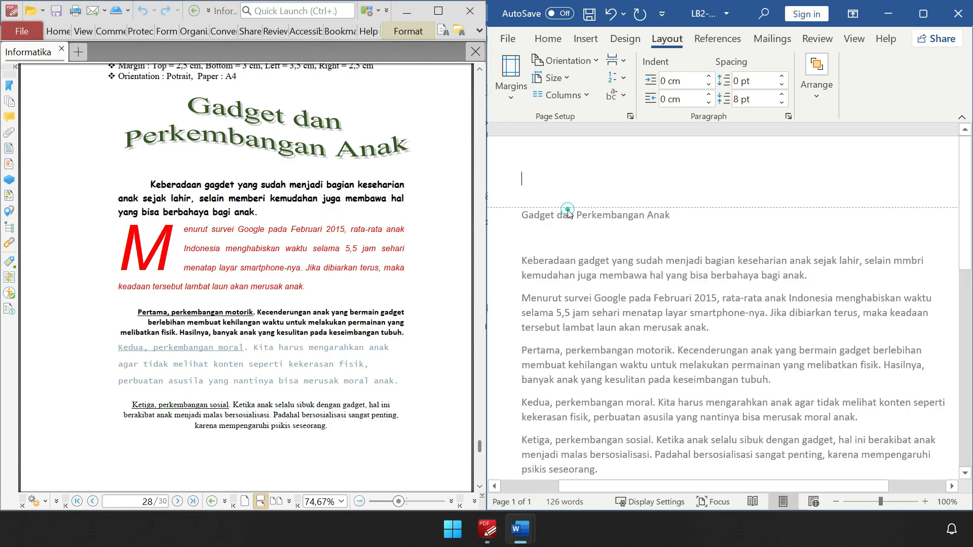
double_click(569, 215)
triple_click(568, 215)
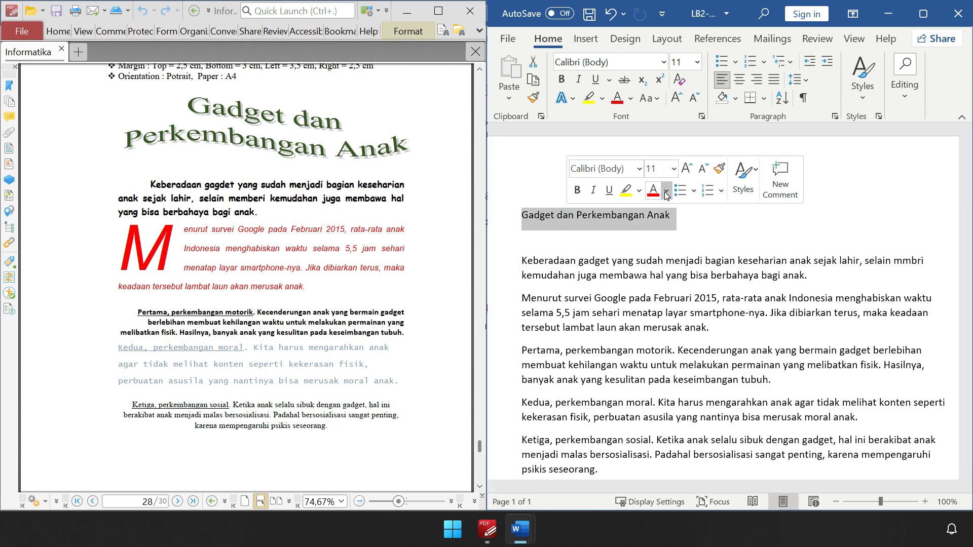
left_click(666, 193)
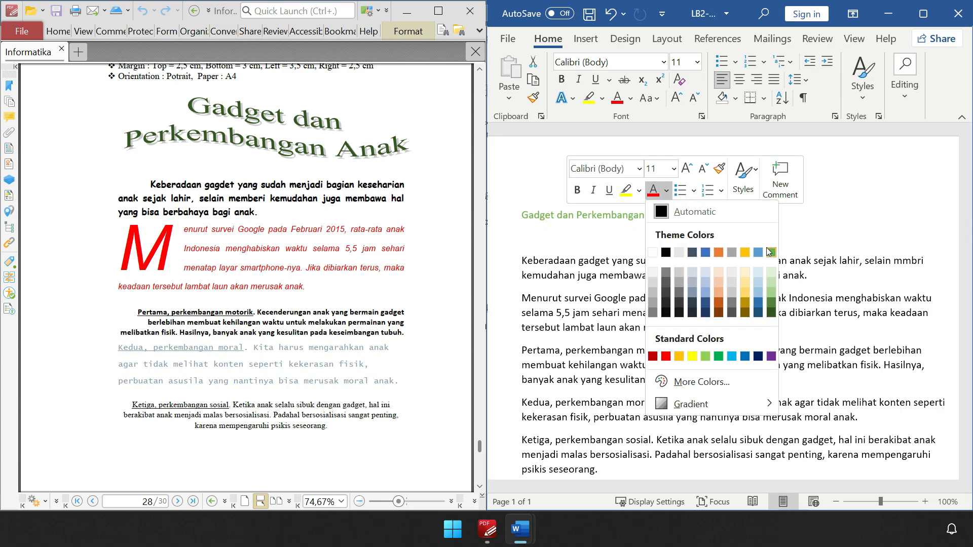
left_click(772, 313)
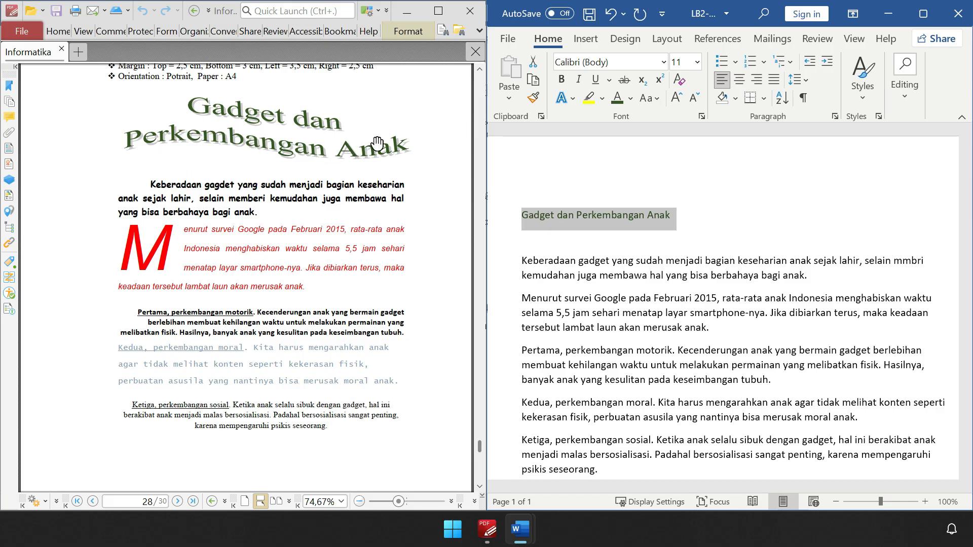
Step: Apply the text effect "Gradient Fill: Blue, Accent color 5; Reflection" to the title text
left_click(574, 99)
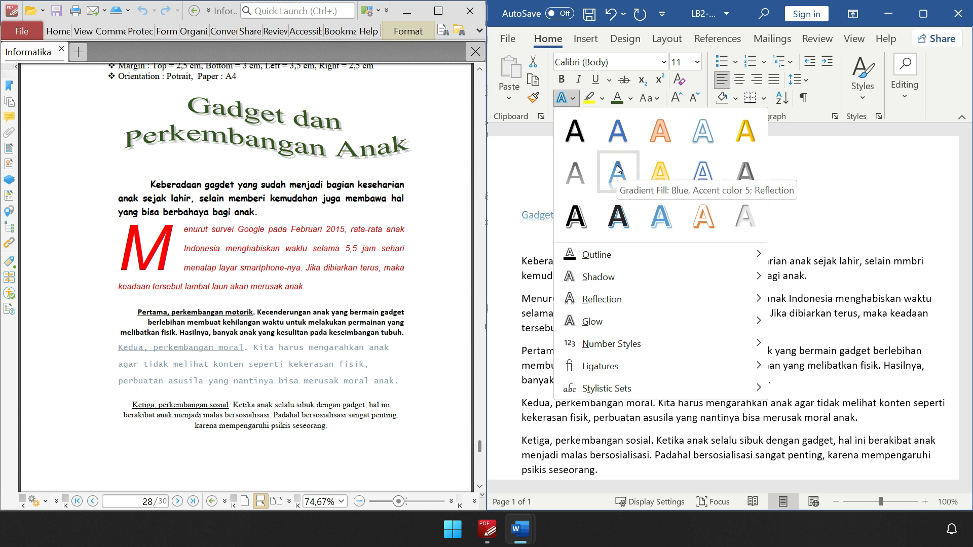
mouse_move(647, 266)
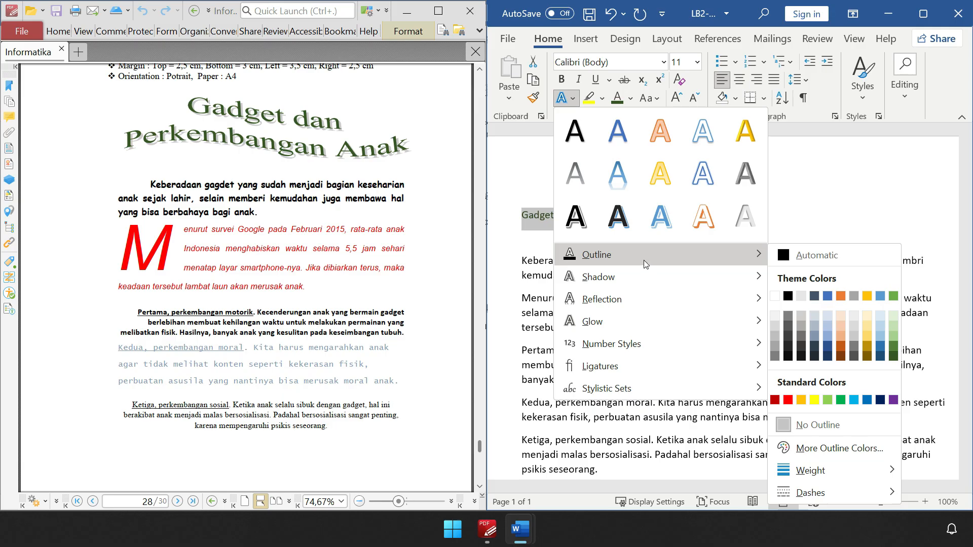
left_click(619, 180)
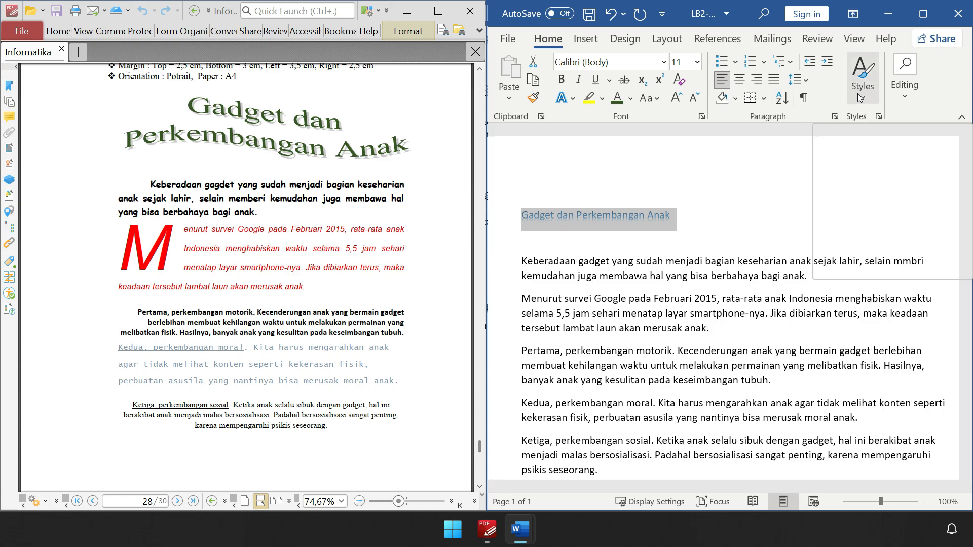
Step: Maximize the document window and convert the title line into WordArt with the blue gradient and reflection style
left_click(923, 14)
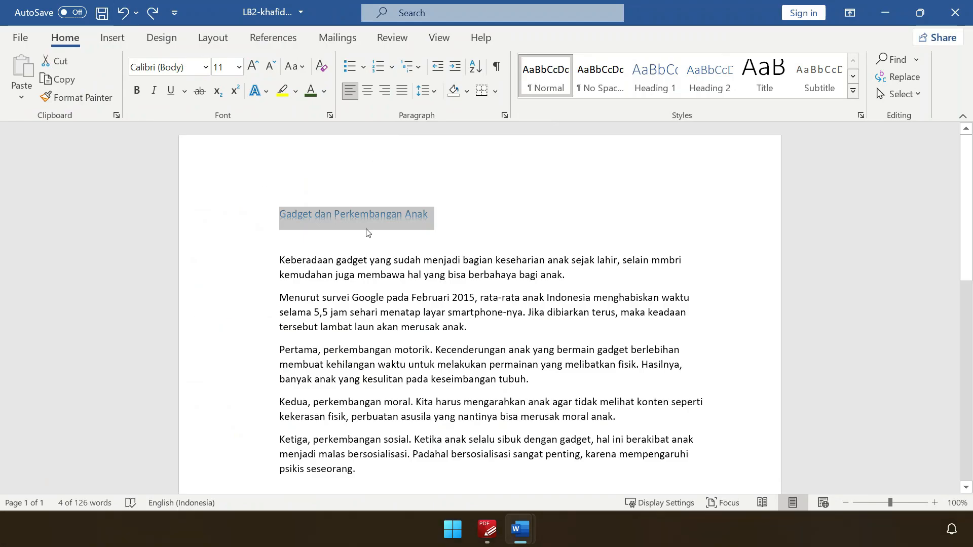
left_click(360, 215)
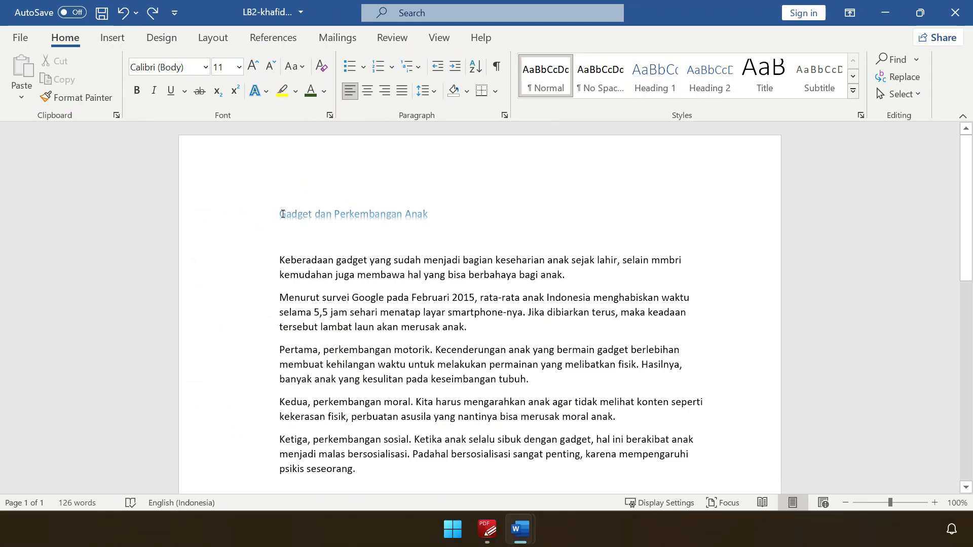
triple_click(282, 214)
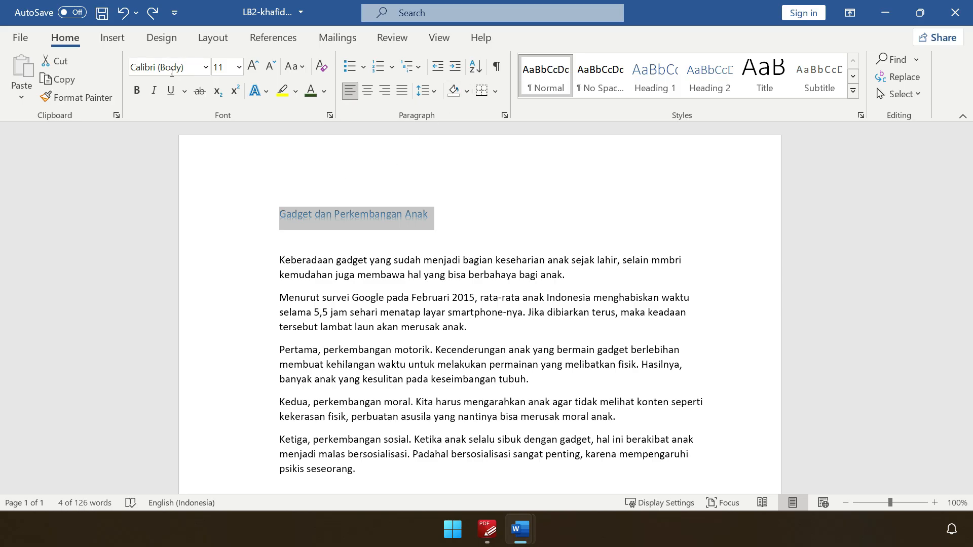
left_click(113, 38)
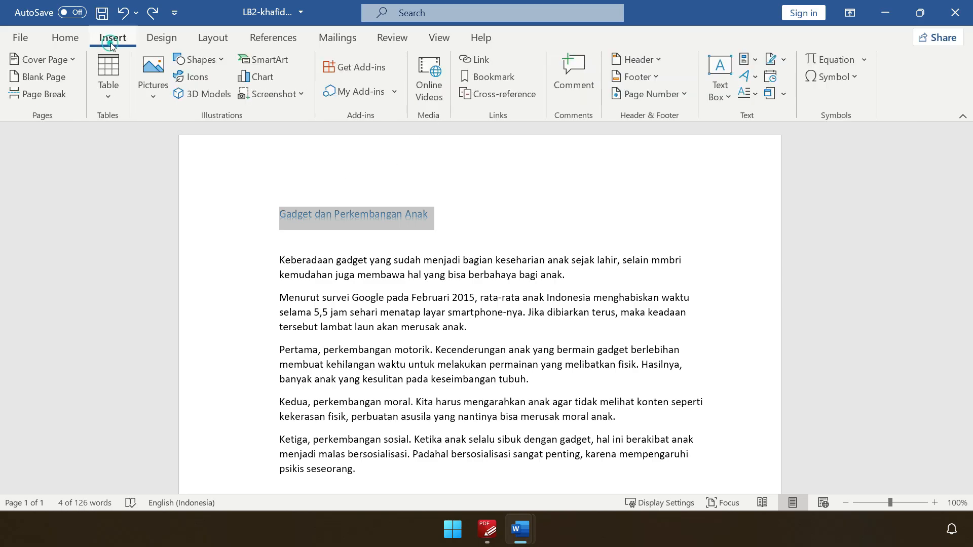
left_click(752, 78)
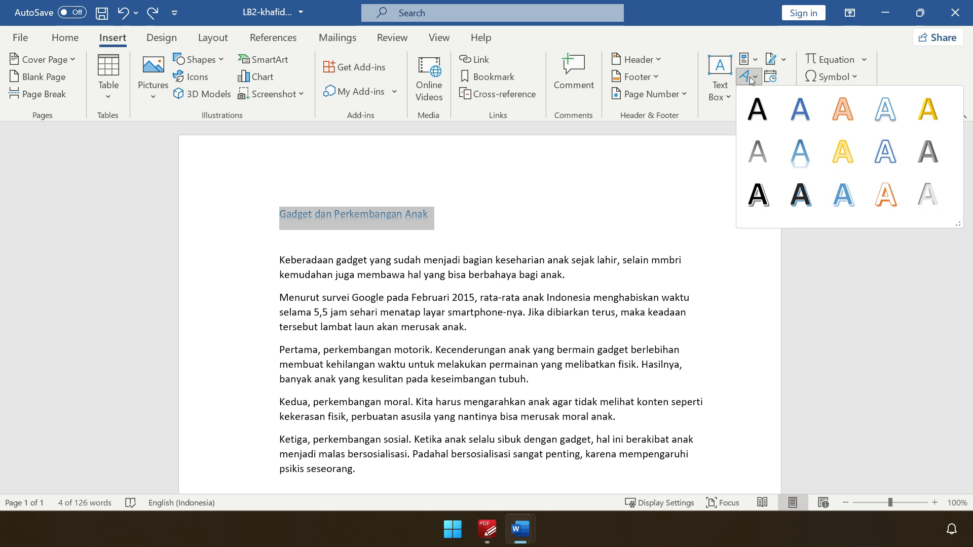
left_click(802, 149)
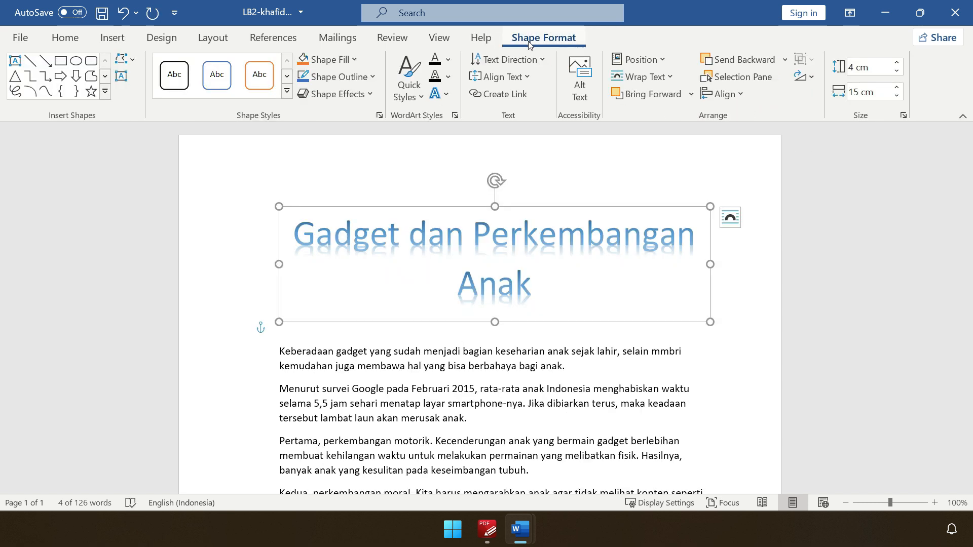
Step: Select the WordArt title's text and apply the arched Warp transform to it
left_click(480, 420)
left_click(476, 246)
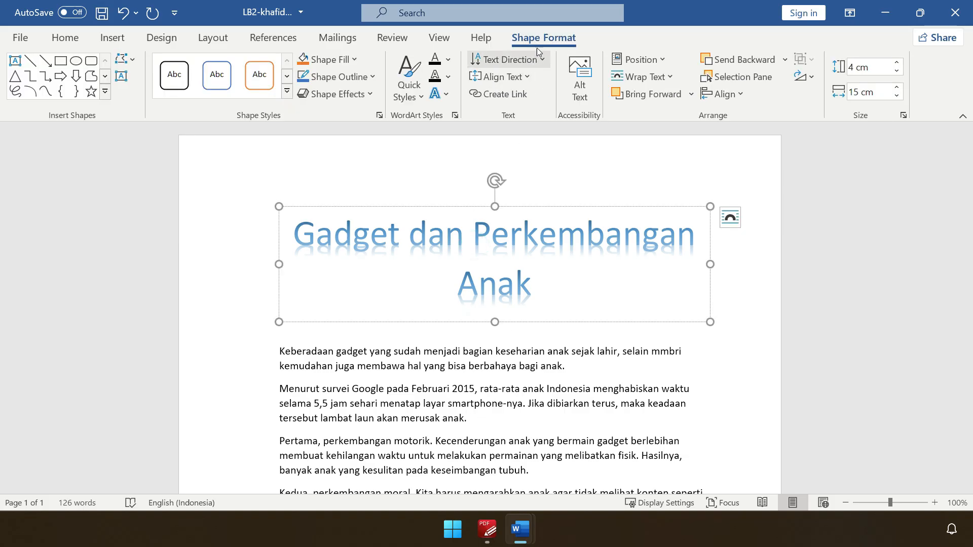
triple_click(520, 295)
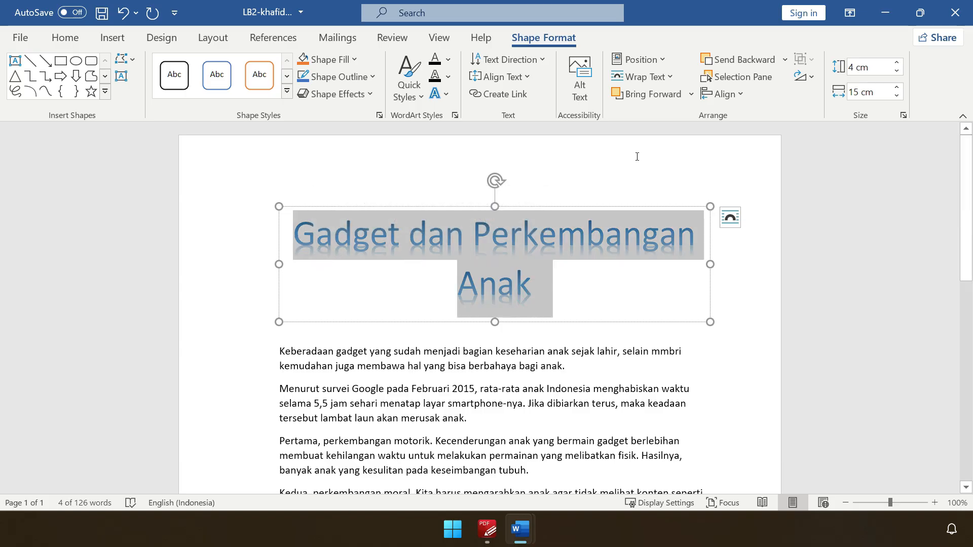
left_click(448, 99)
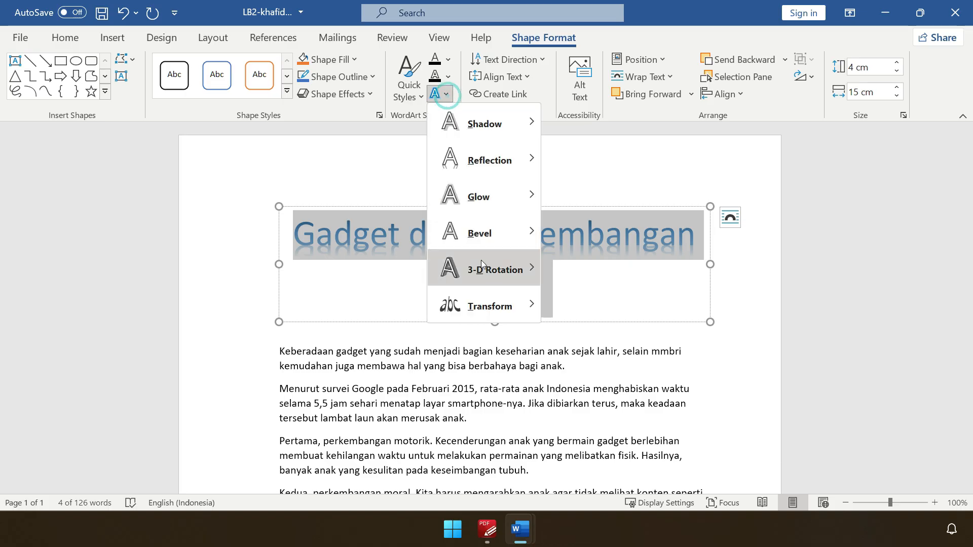
left_click(486, 304)
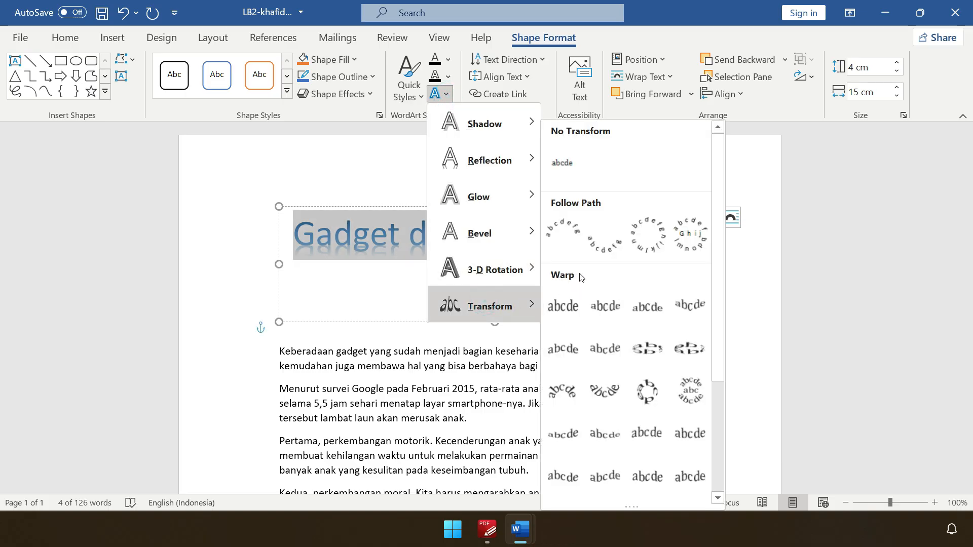
left_click(568, 361)
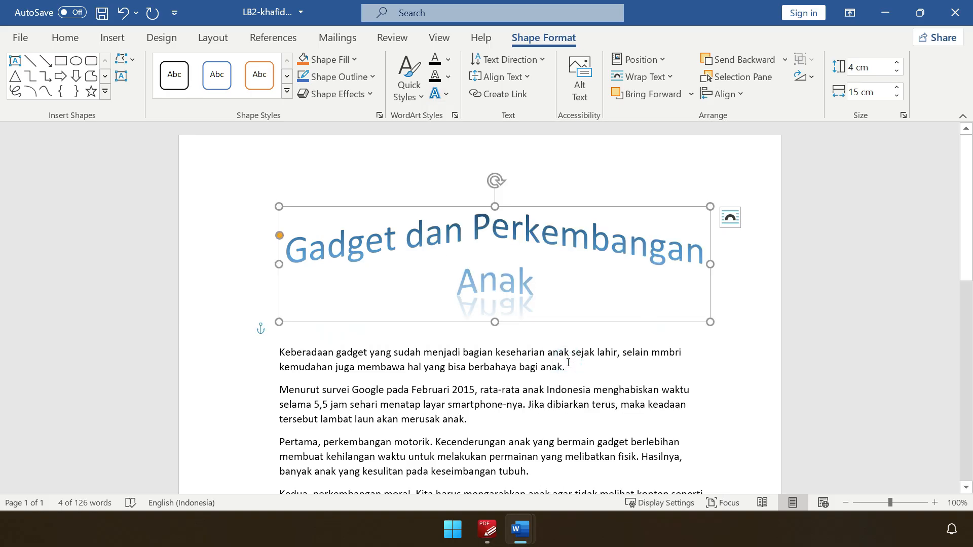
Step: Set the WordArt title's font size to 24 and apply the middle reflection variation from the first row
triple_click(493, 247)
left_click(600, 202)
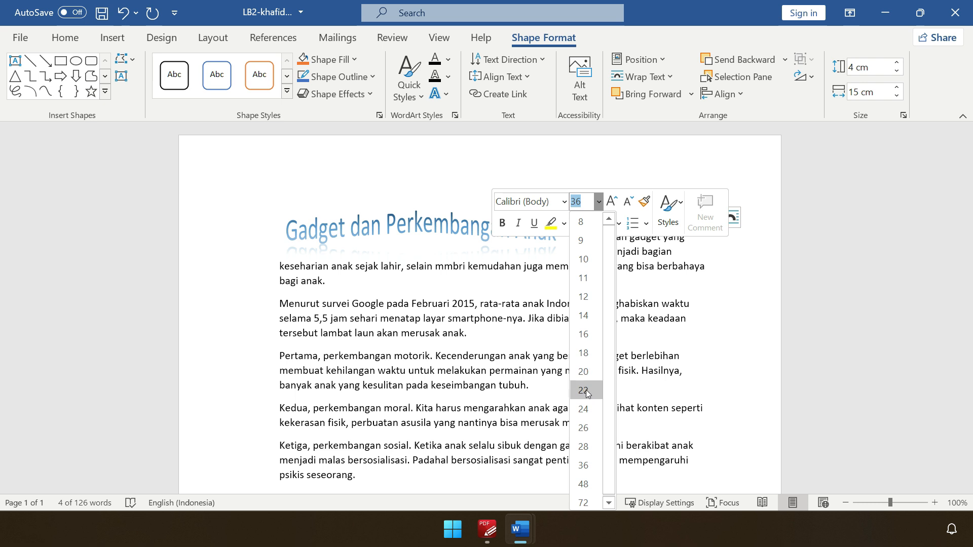
left_click(584, 409)
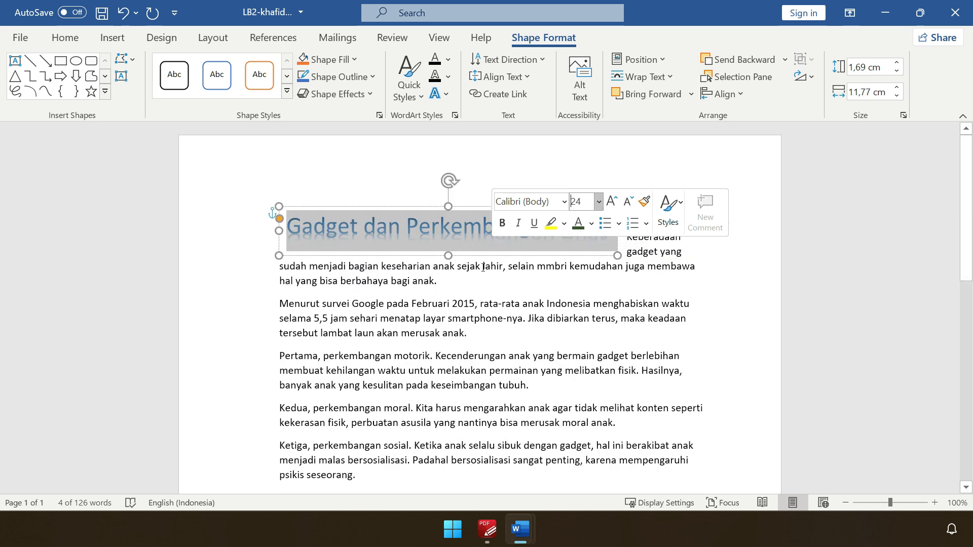
left_click(437, 93)
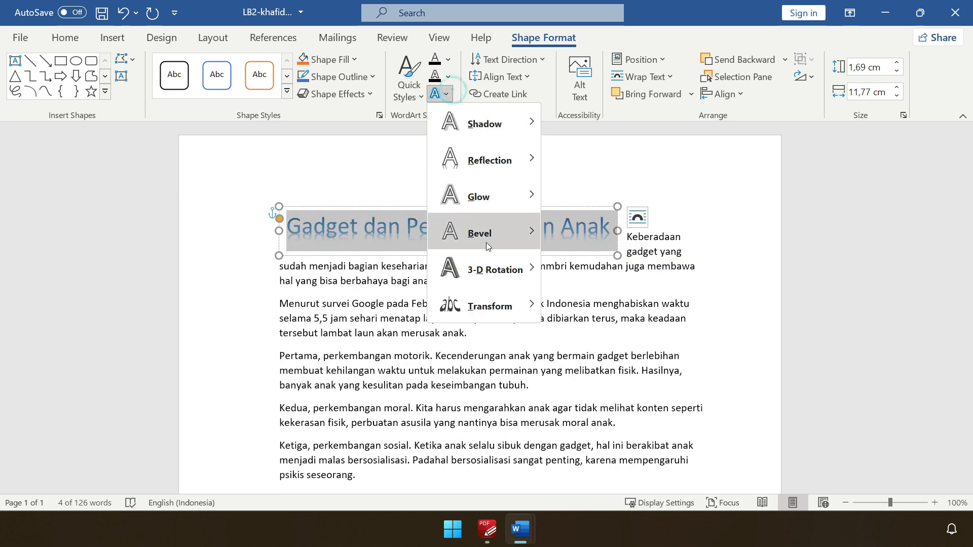
mouse_move(507, 165)
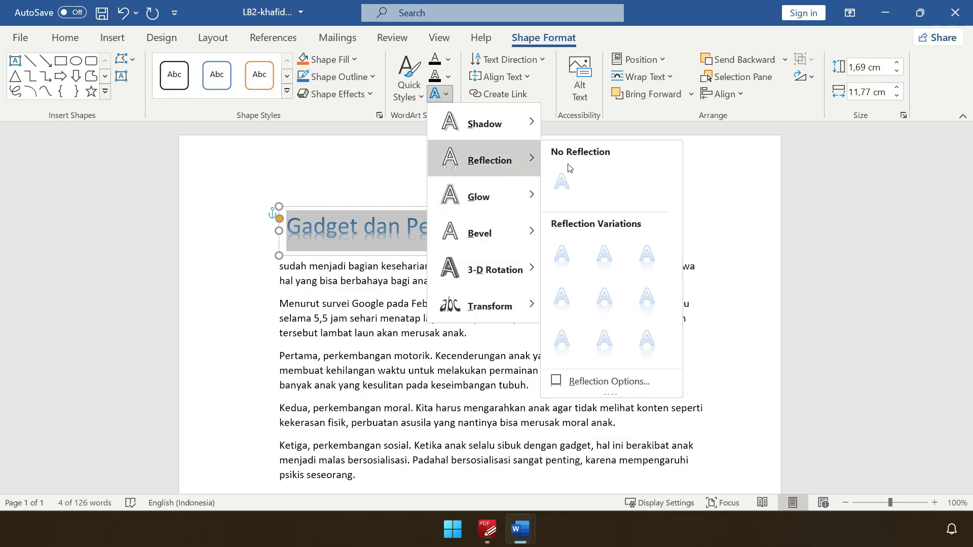
left_click(602, 267)
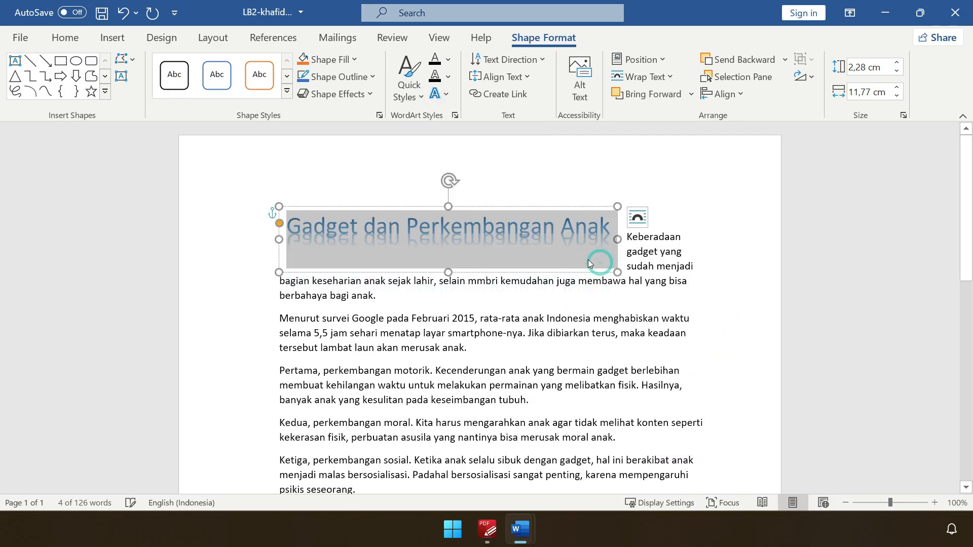
Step: Apply a perspective shadow text effect to the WordArt title
left_click(437, 94)
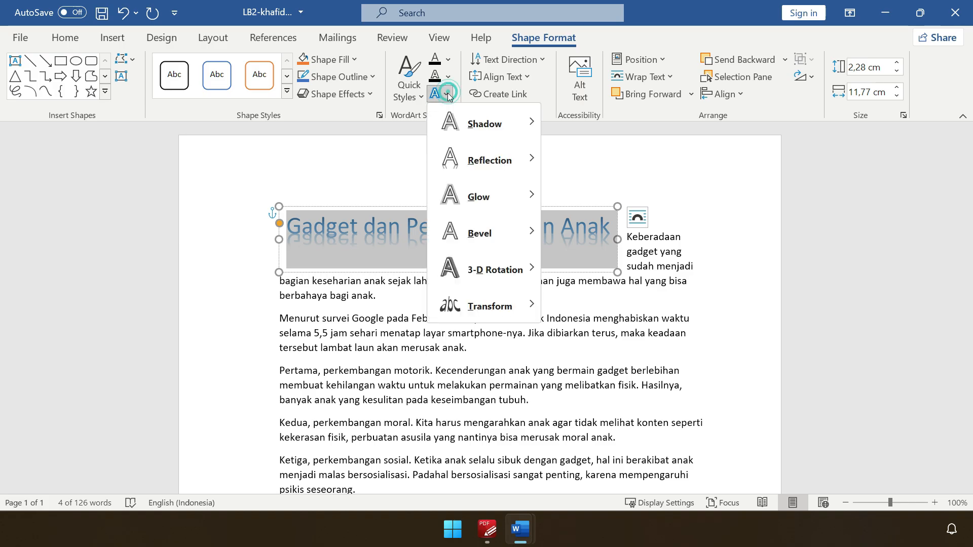
mouse_move(502, 302)
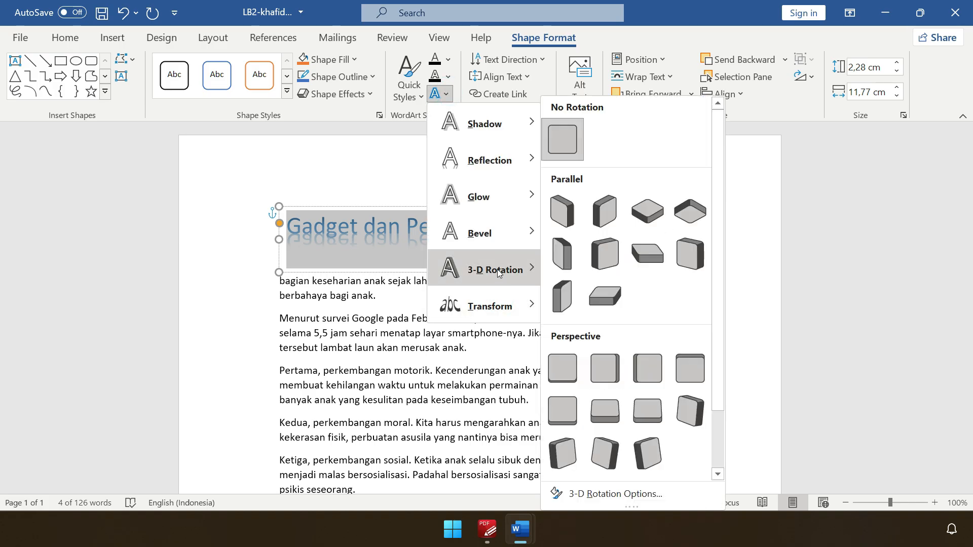
mouse_move(513, 162)
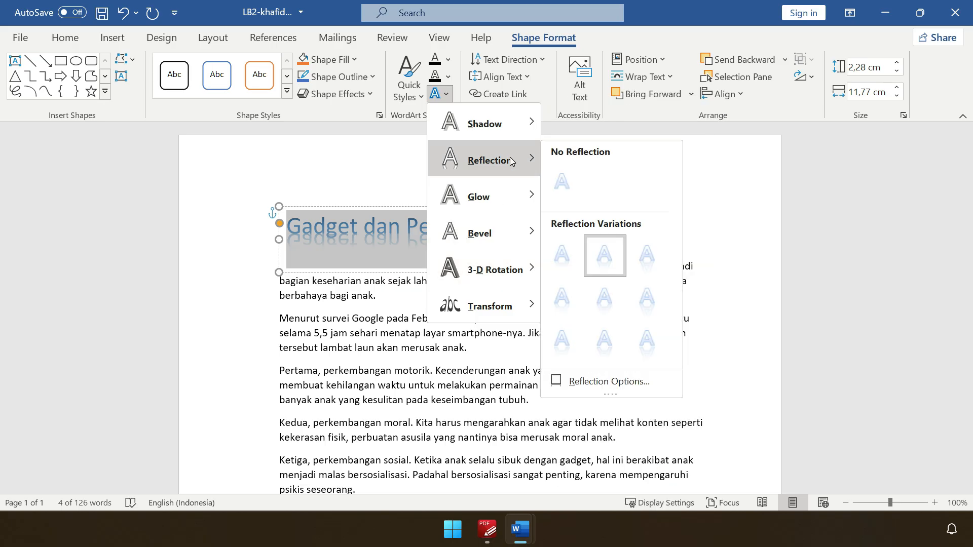
mouse_move(515, 130)
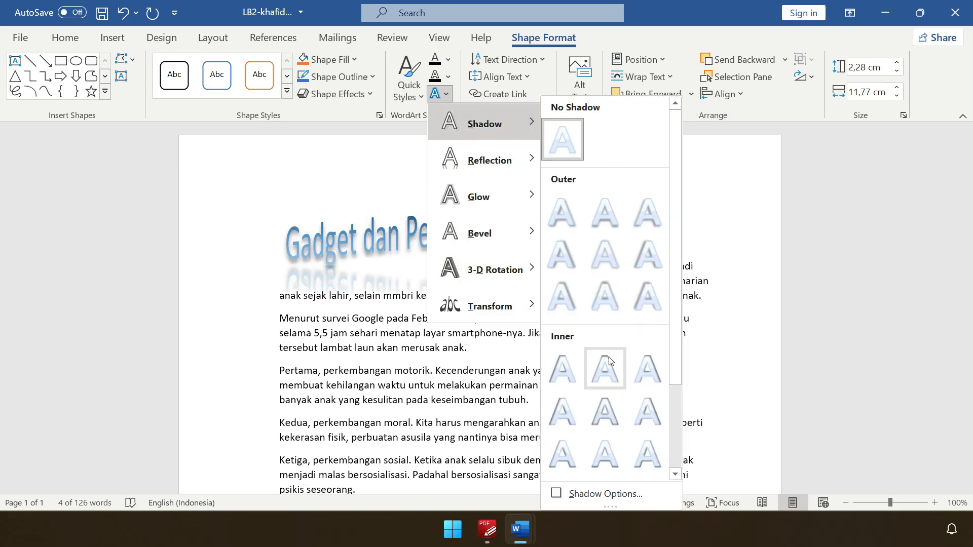
scroll(596, 412, "down", 2)
left_click(568, 411)
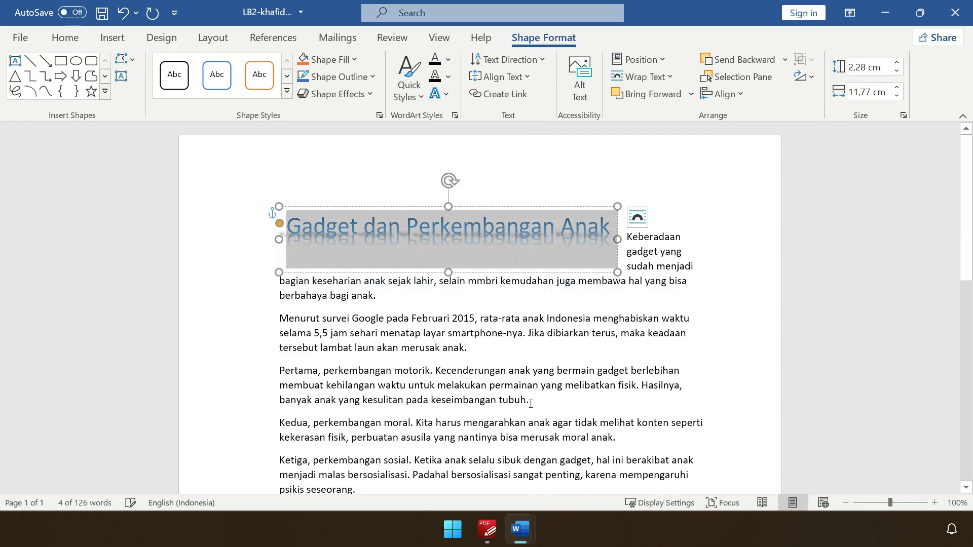
Step: Insert blank lines before the first body paragraph so that it starts below the WordArt title
left_click(586, 308)
left_click(629, 234)
left_click(628, 234)
key("Return")
key("Return")
key("Return")
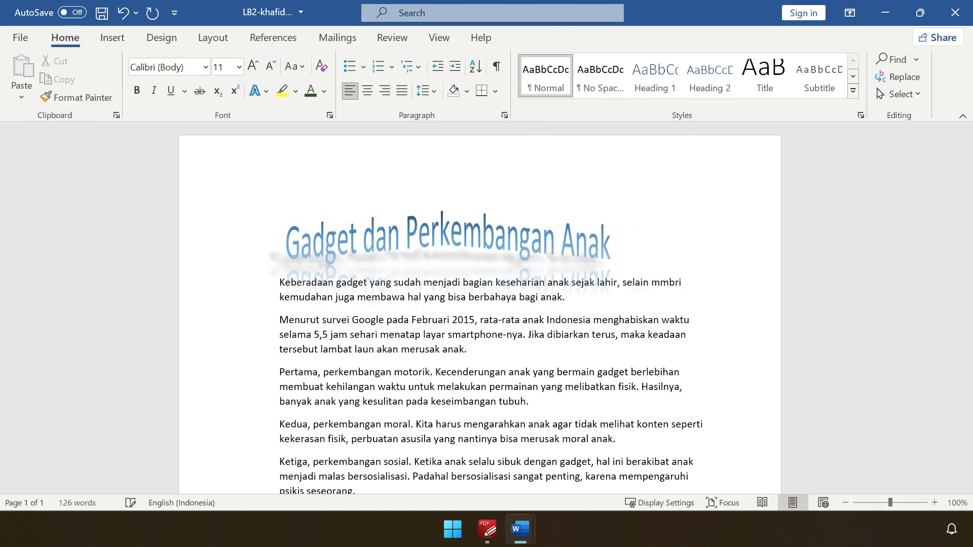
Step: Select all of the WordArt title's text and set its font color to dark green
left_click(479, 243)
double_click(437, 248)
triple_click(437, 247)
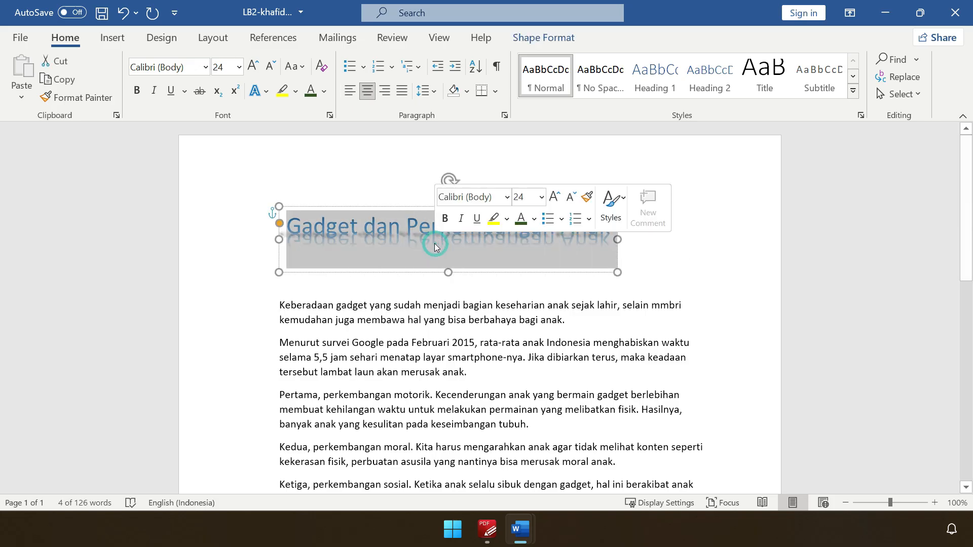
left_click(522, 221)
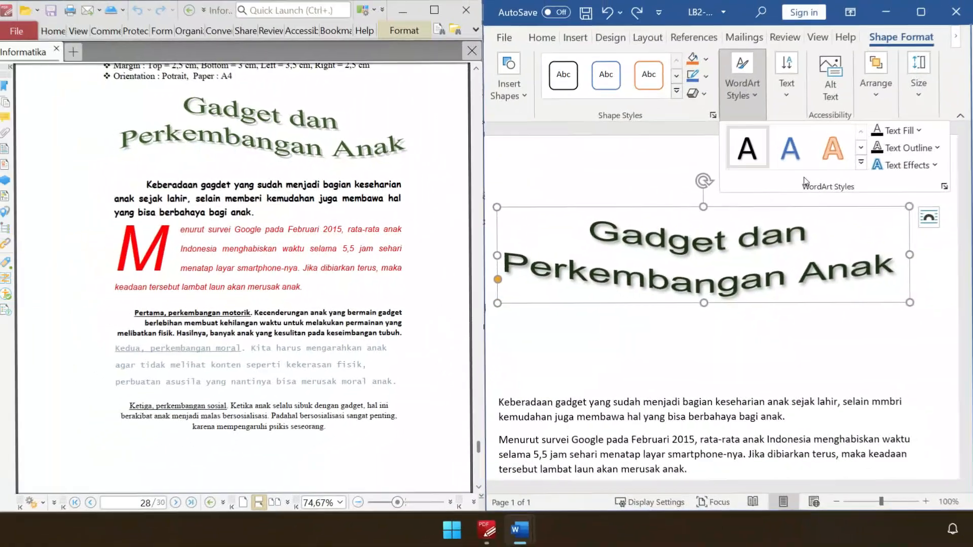
Step: Apply the wave-shaped Warp transform, first in the fifth row, to the two-line WordArt title
left_click(938, 166)
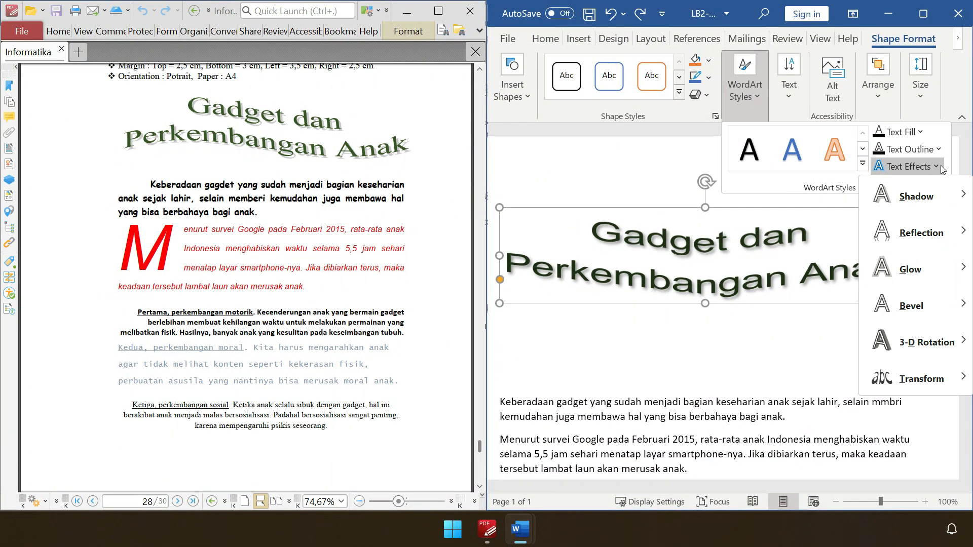
mouse_move(915, 367)
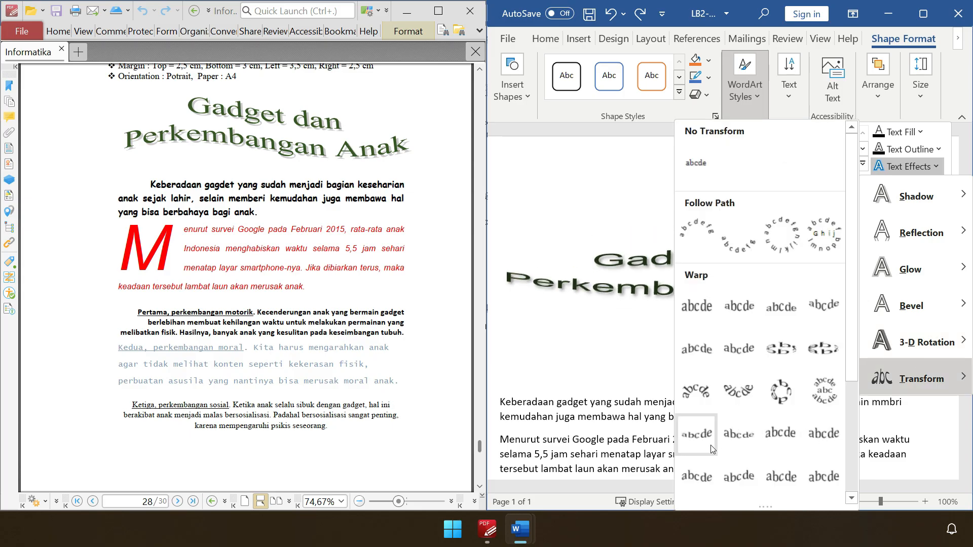
left_click(702, 484)
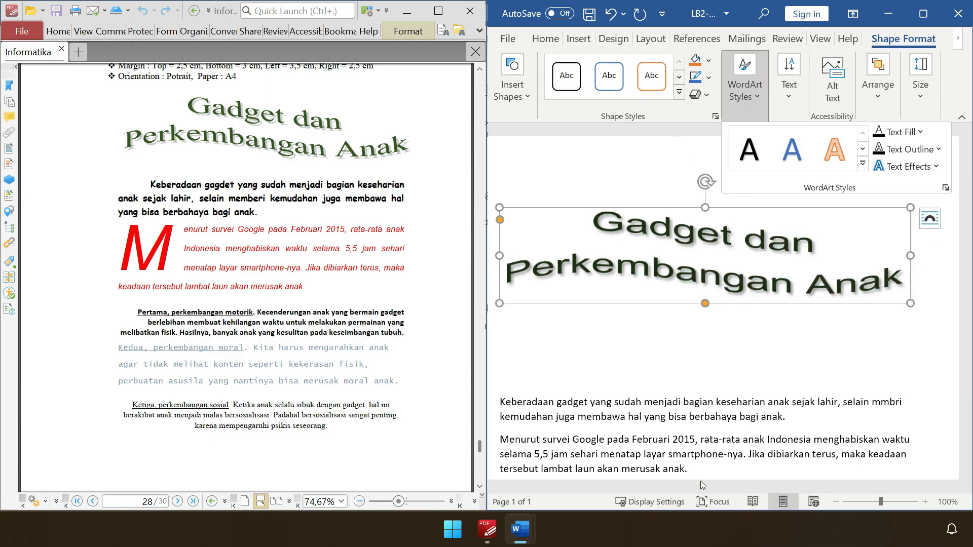
Step: Delete three surplus blank lines between the WordArt title and the first body paragraph
left_click(743, 337)
left_click(747, 339)
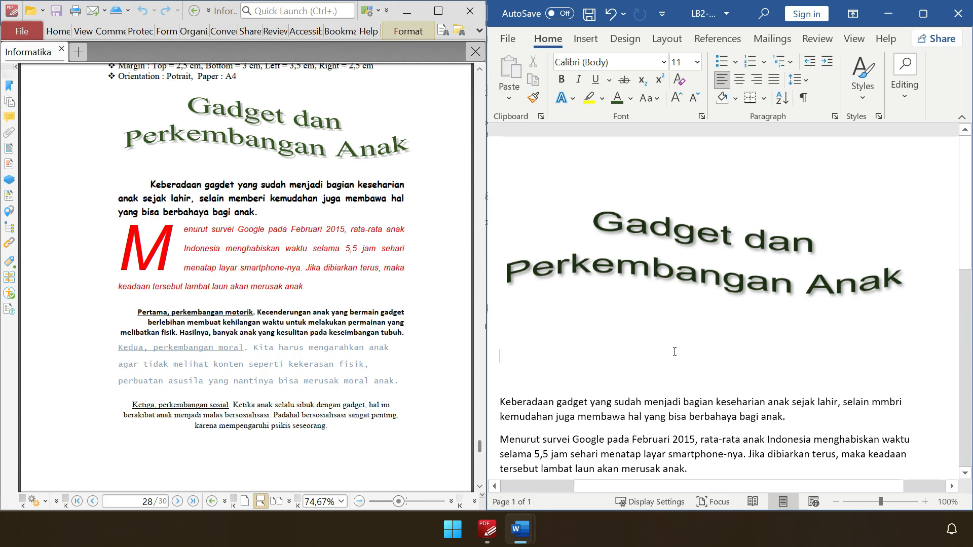
key("Delete")
key("Delete")
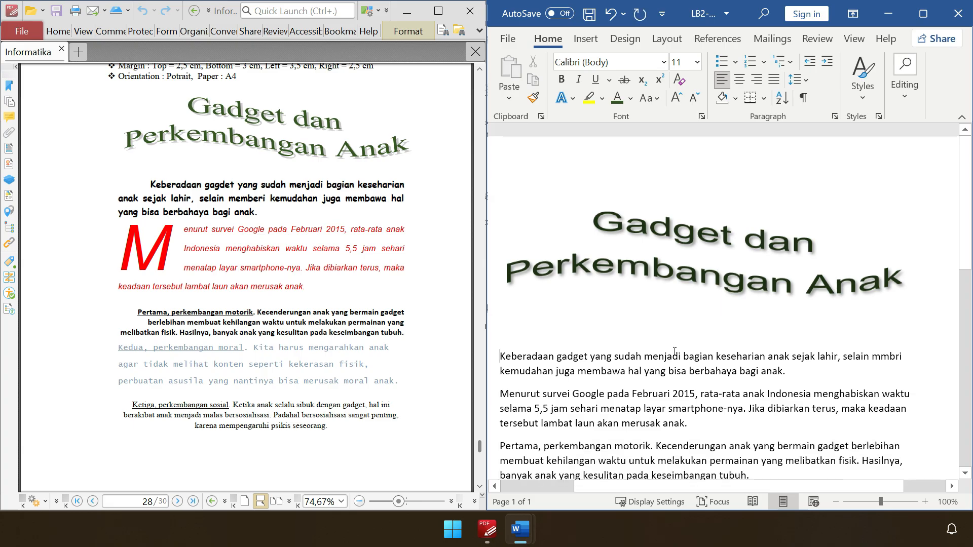
key("Delete")
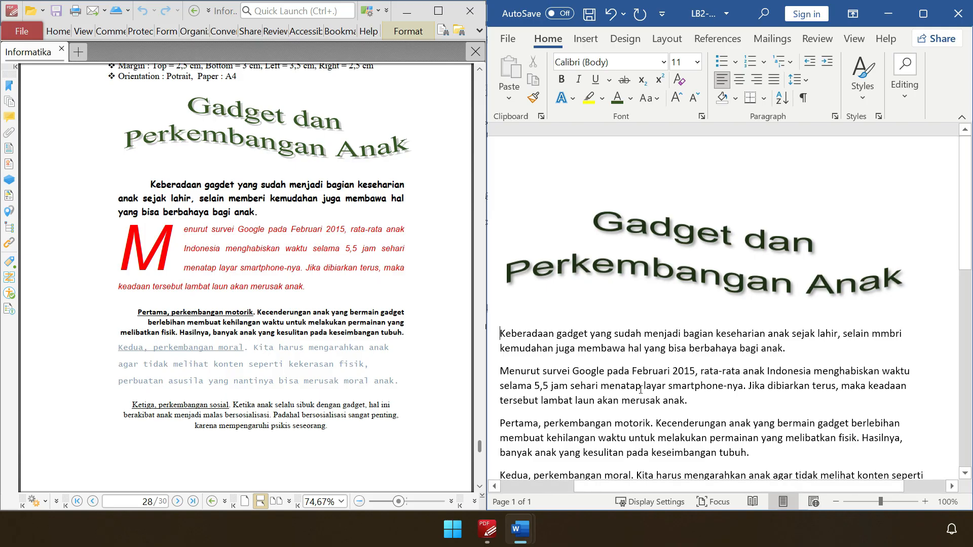
Step: Make the first body paragraph bold and set its font to Comic Sans MS
left_click_drag(800, 355, 501, 332)
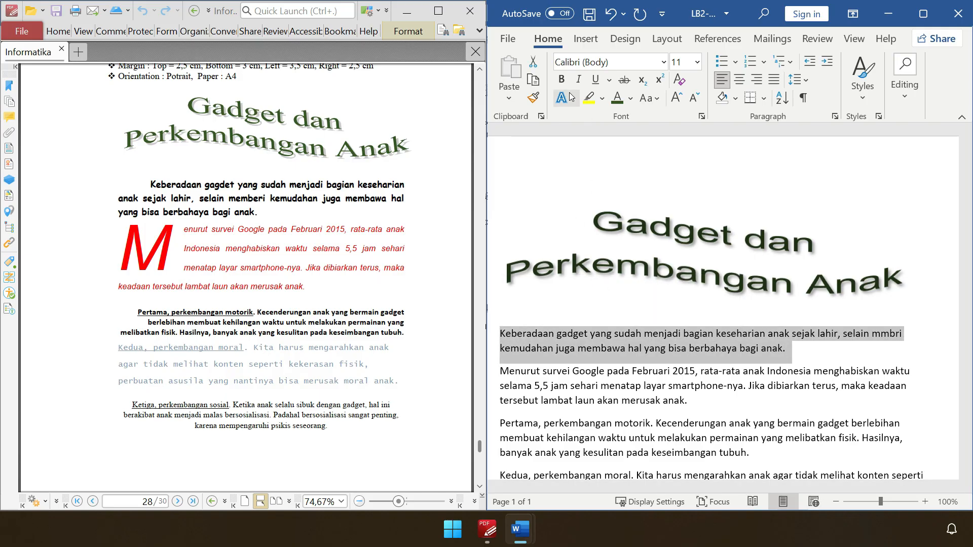
left_click(564, 78)
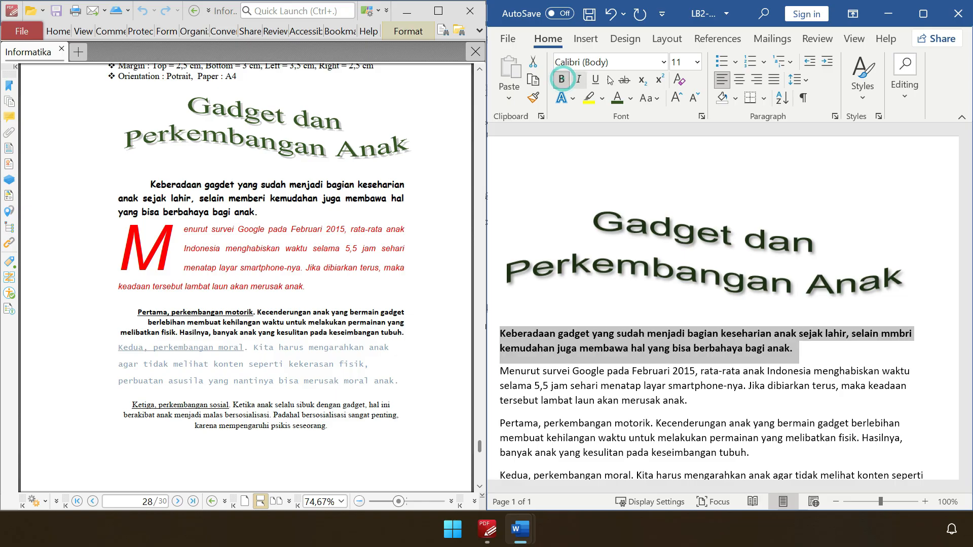
left_click(664, 62)
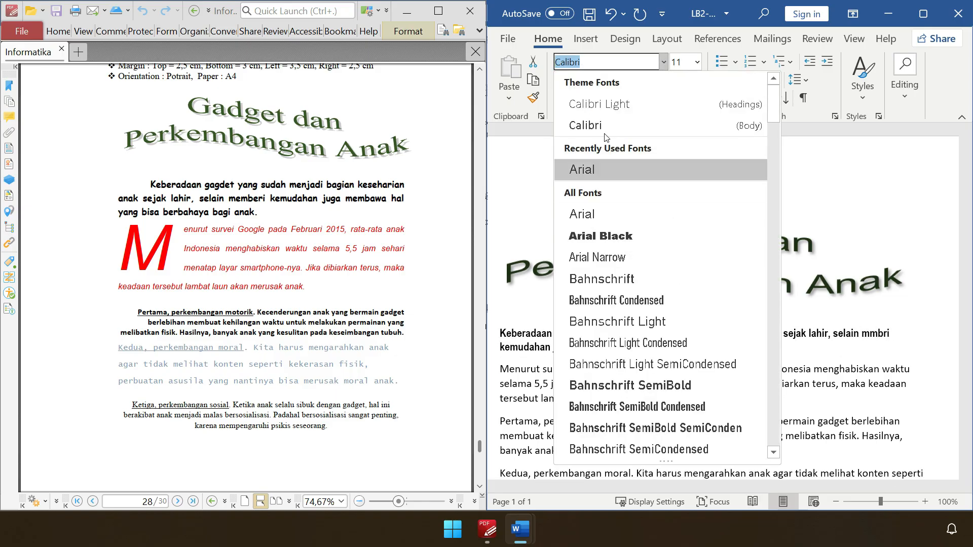
left_click(597, 64)
double_click(597, 64)
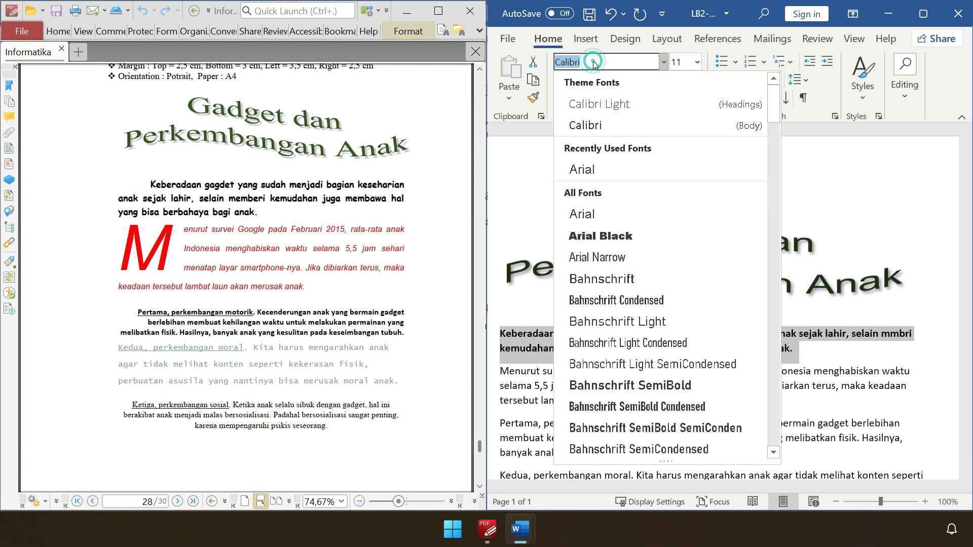
type("Comic Sans MS")
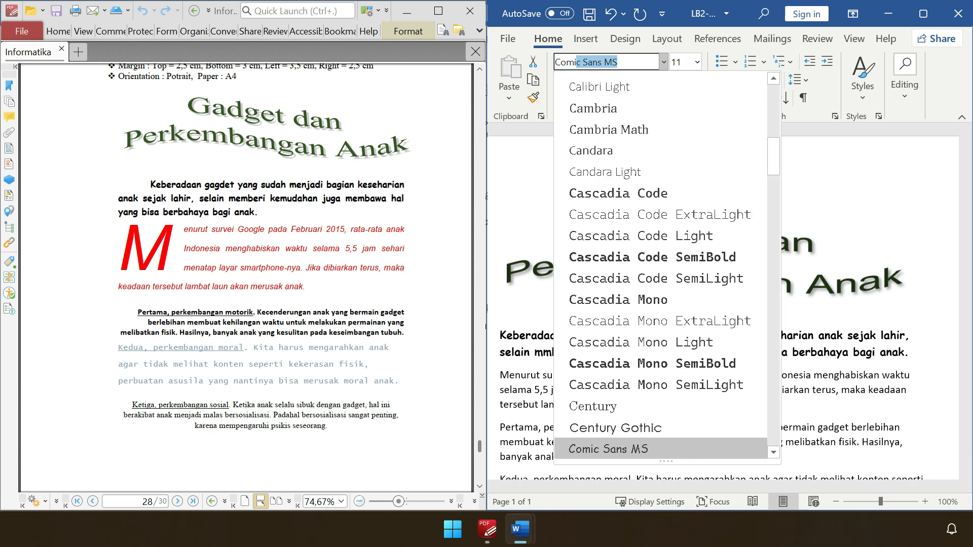
key("Return")
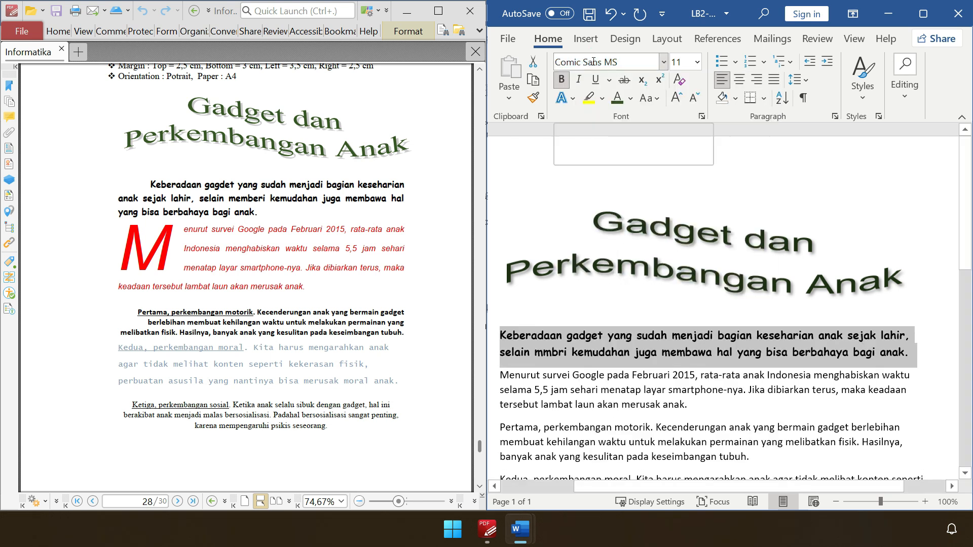
Step: Correct "mmbri" to "membri" in the first body paragraph and indent the paragraph's first line
left_click(550, 354)
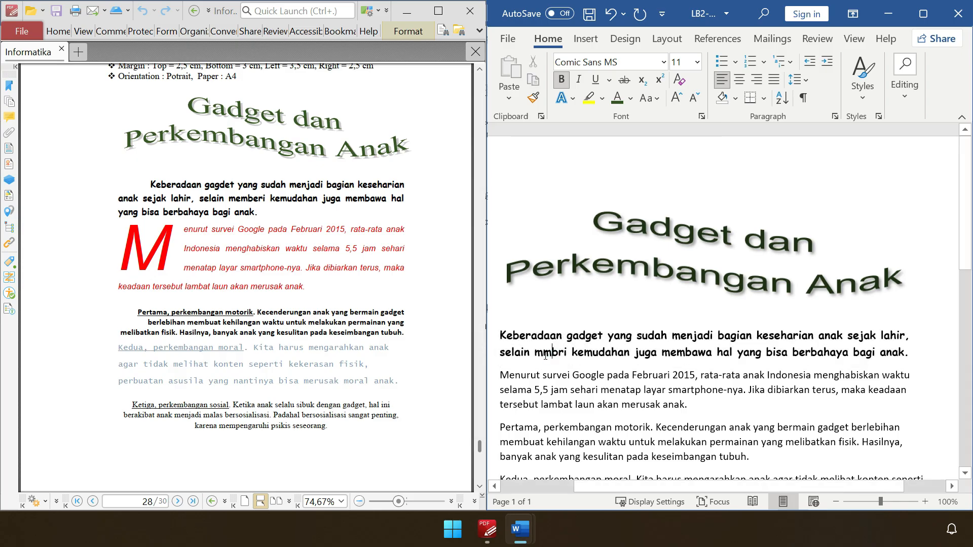
left_click(501, 336)
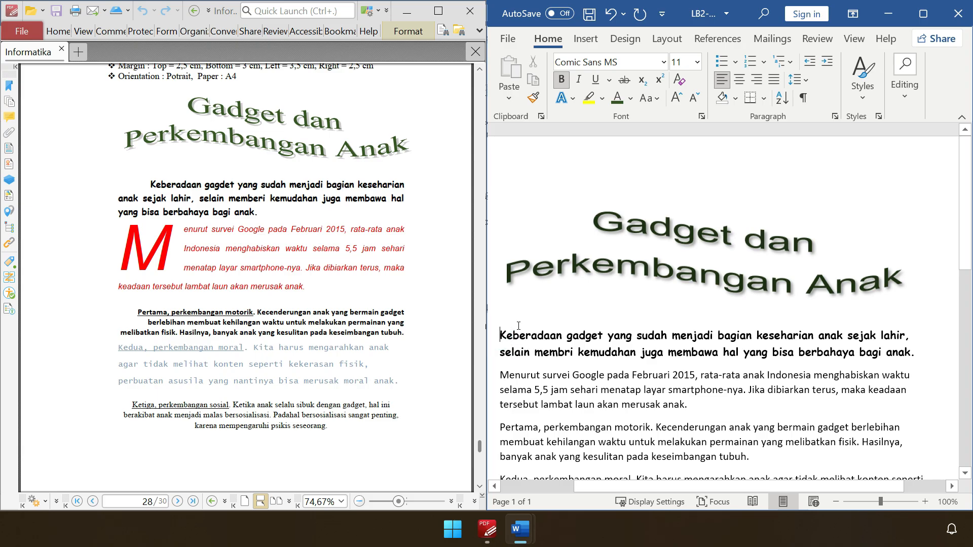
key("Tab")
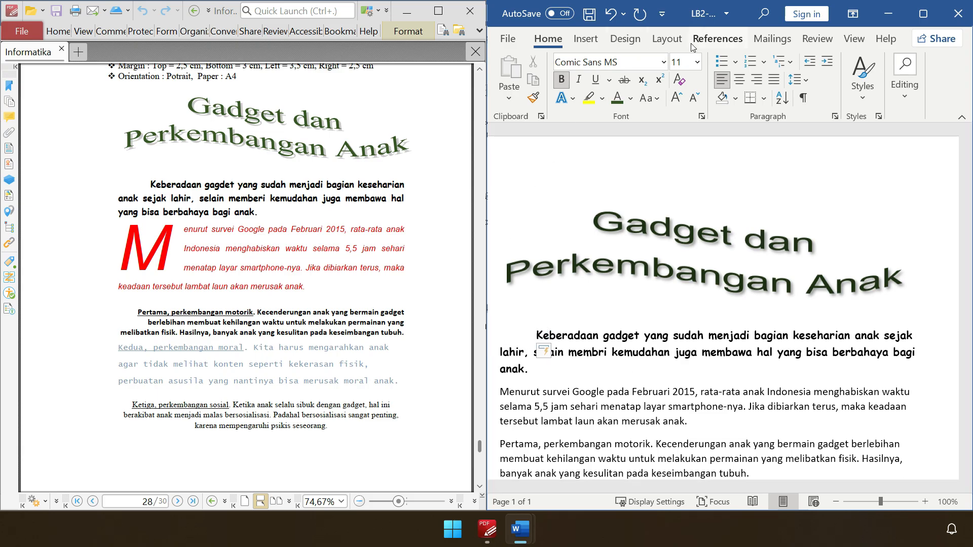
Step: Display the ruler and move the first body paragraph's first line indent to about 2 cm
left_click(854, 39)
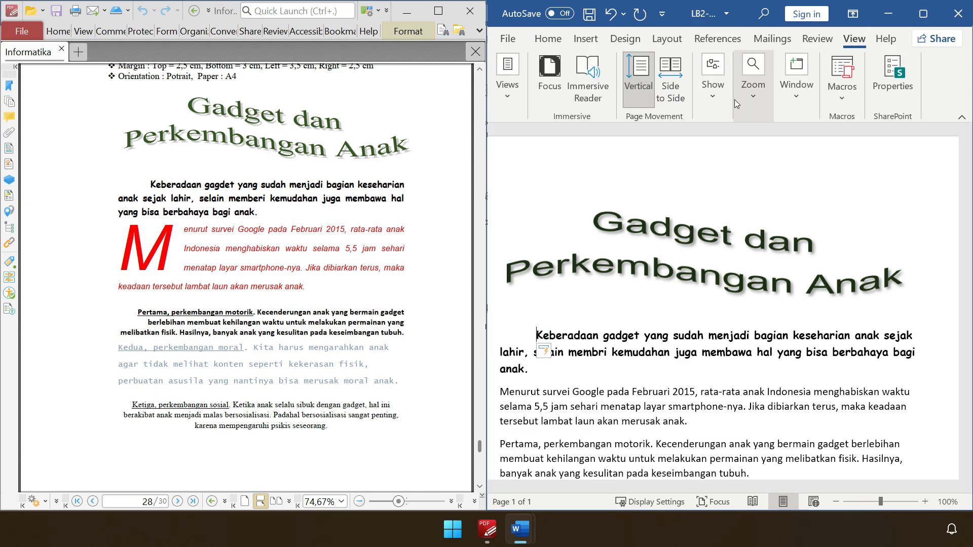
left_click(715, 86)
left_click(705, 131)
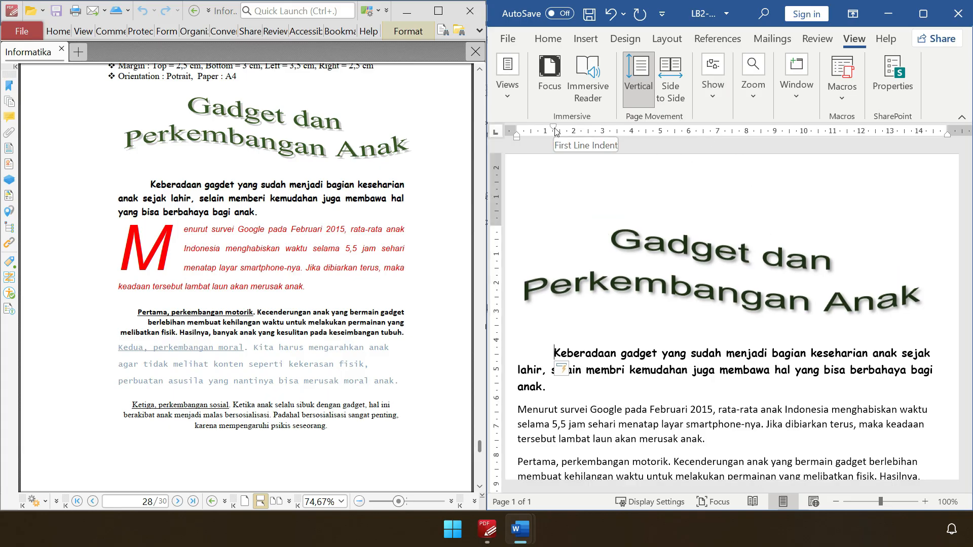
mouse_move(555, 129)
left_mouse_down()
mouse_move(574, 130)
mouse_move(542, 129)
left_mouse_up()
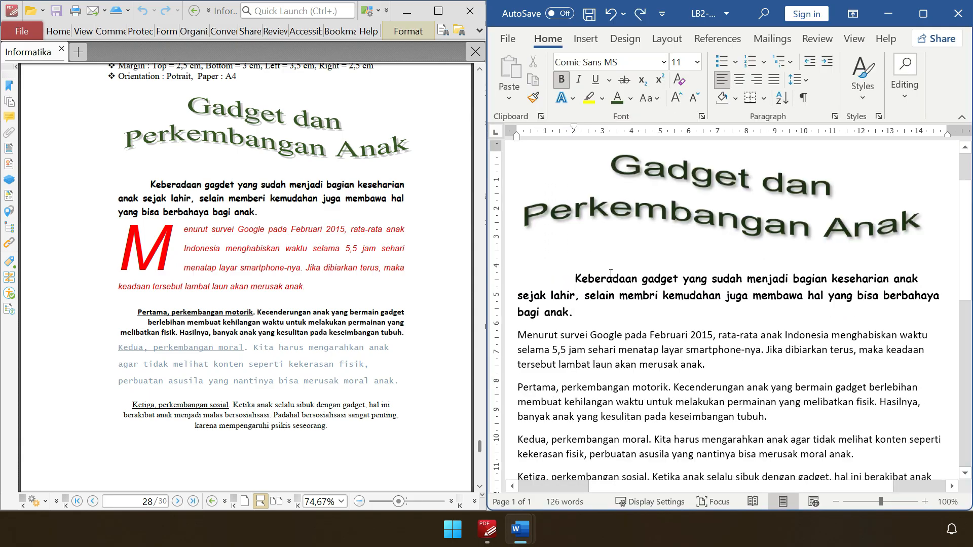
Step: Select the second paragraph, starting with "Menurut survei Google", and format it in red italics
left_click_drag(521, 337, 707, 364)
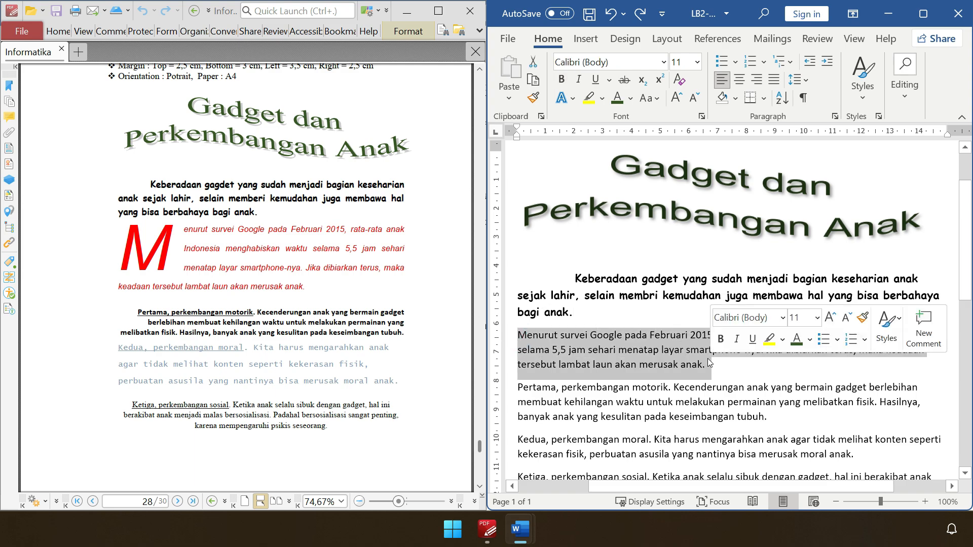
left_click(632, 98)
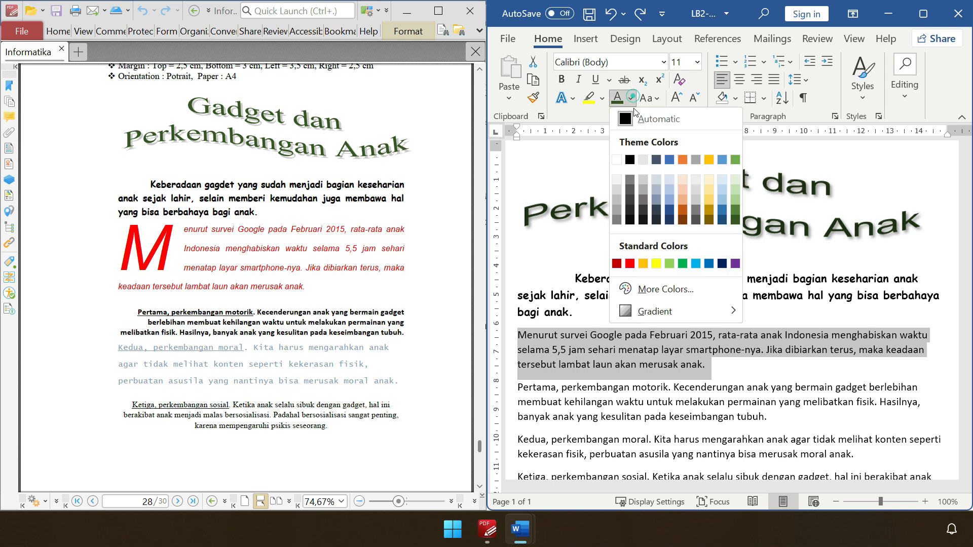
left_click(629, 263)
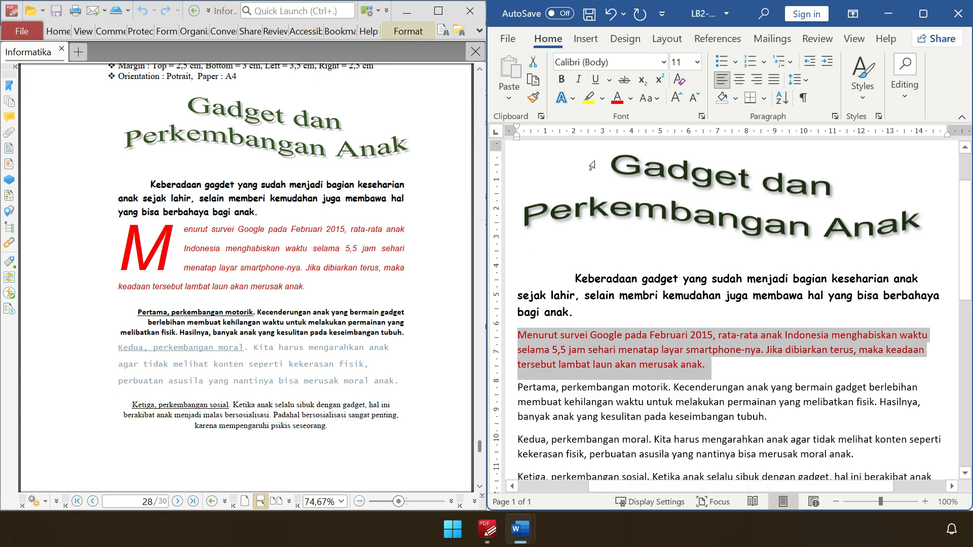
left_click(582, 81)
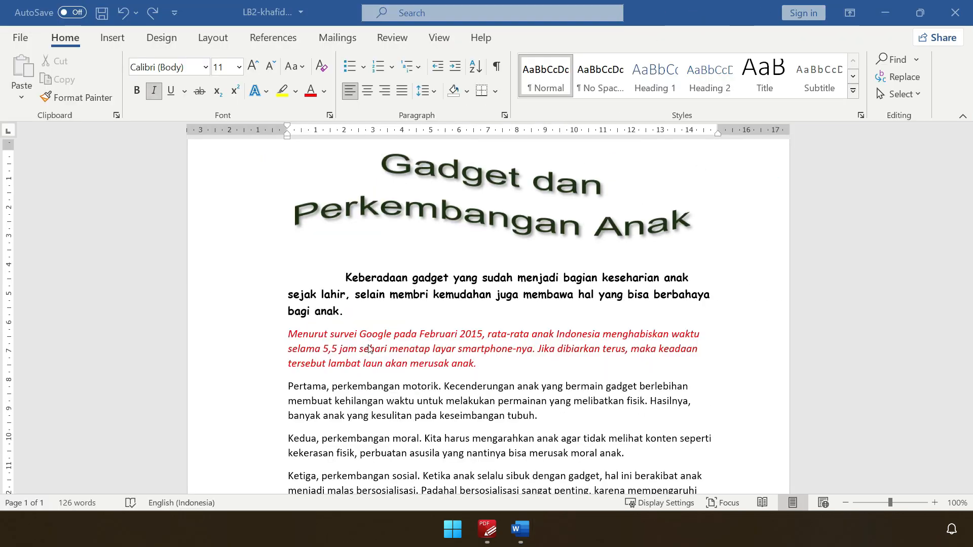
Step: Add a Dropped drop cap to the second paragraph, starting with "Menurut survei Google"
left_click(368, 344)
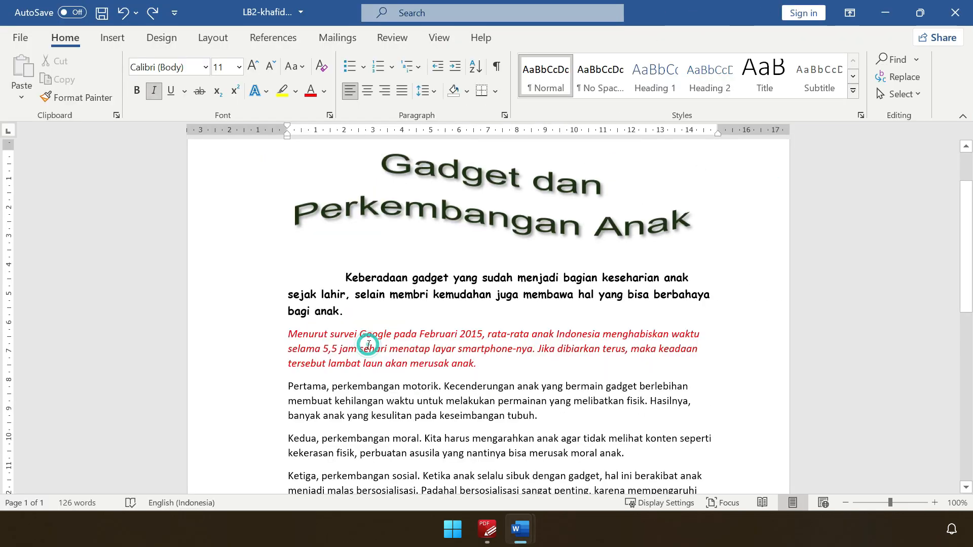
double_click(300, 335)
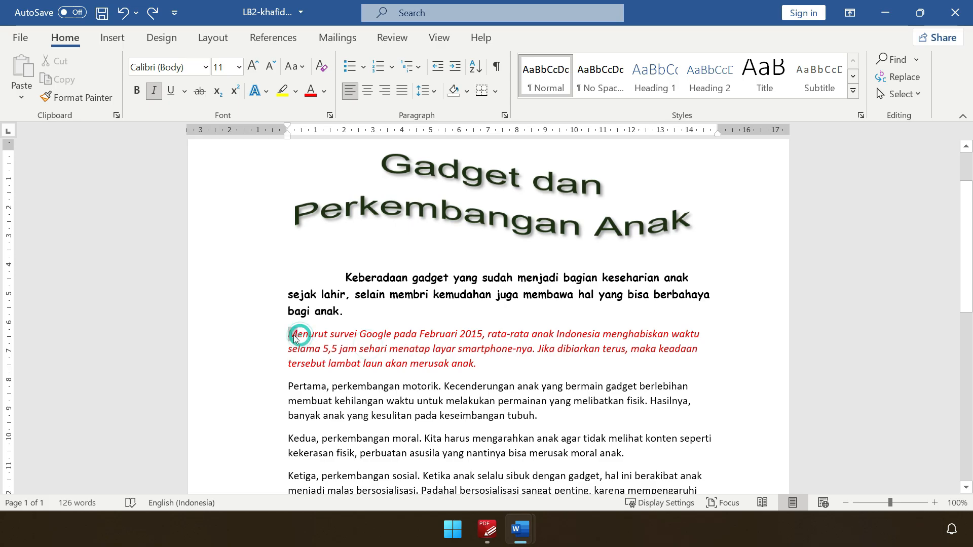
left_click(363, 345)
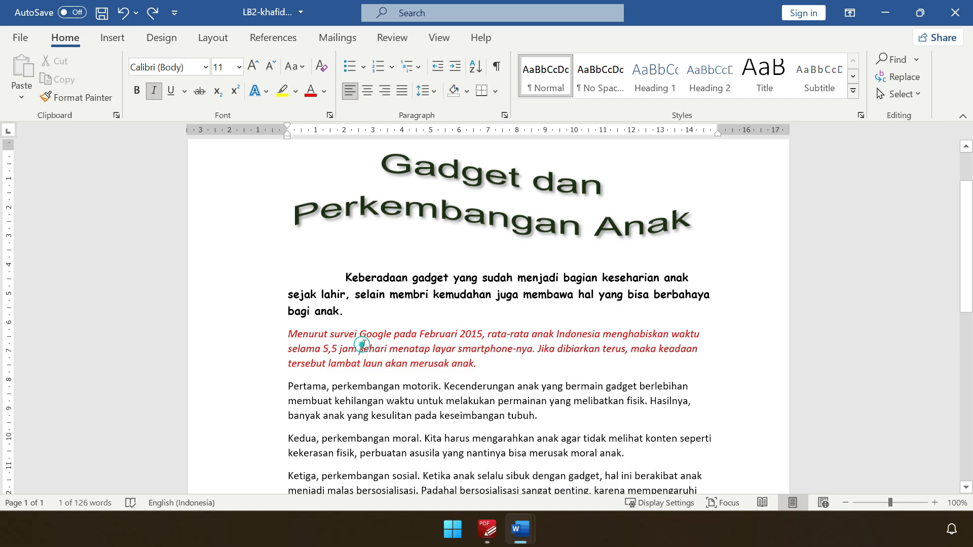
left_click(404, 347)
left_click(106, 40)
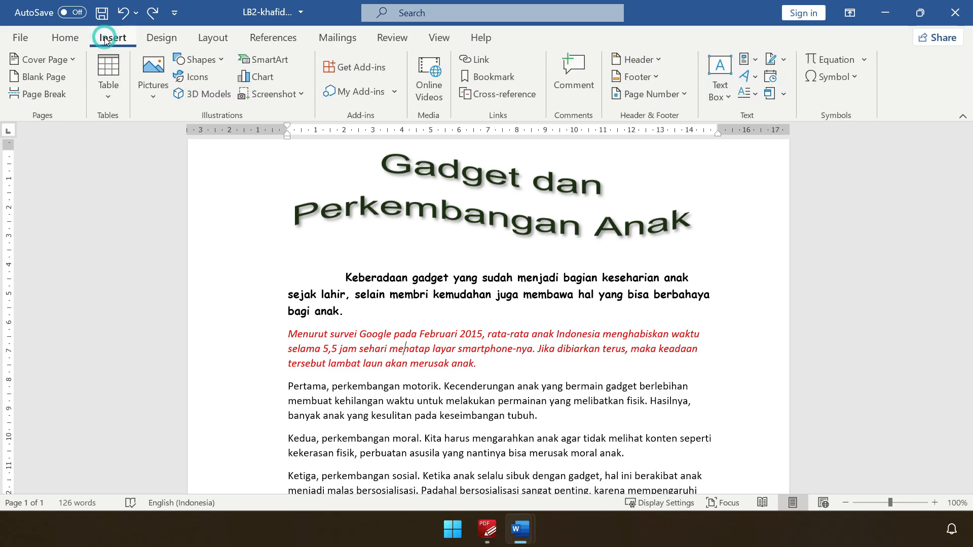
left_click(757, 94)
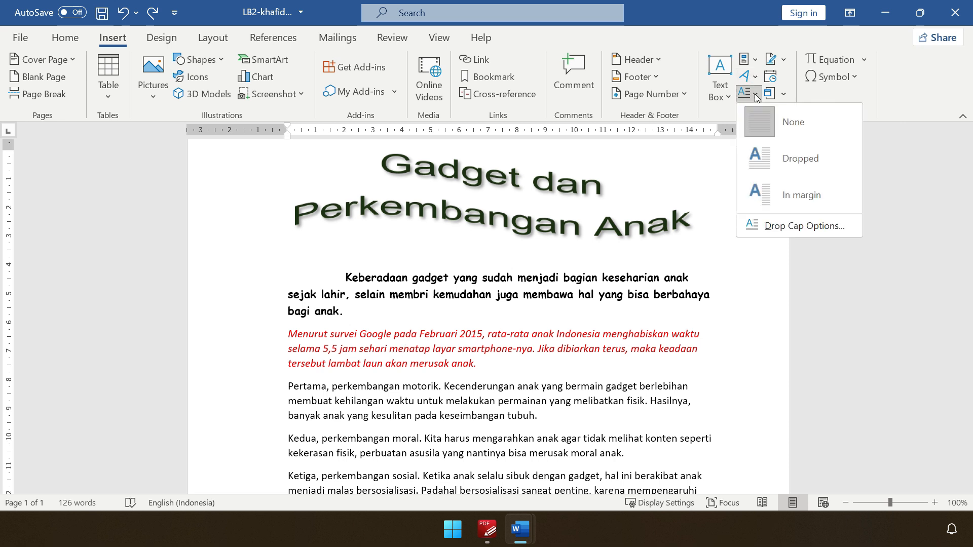
left_click(770, 158)
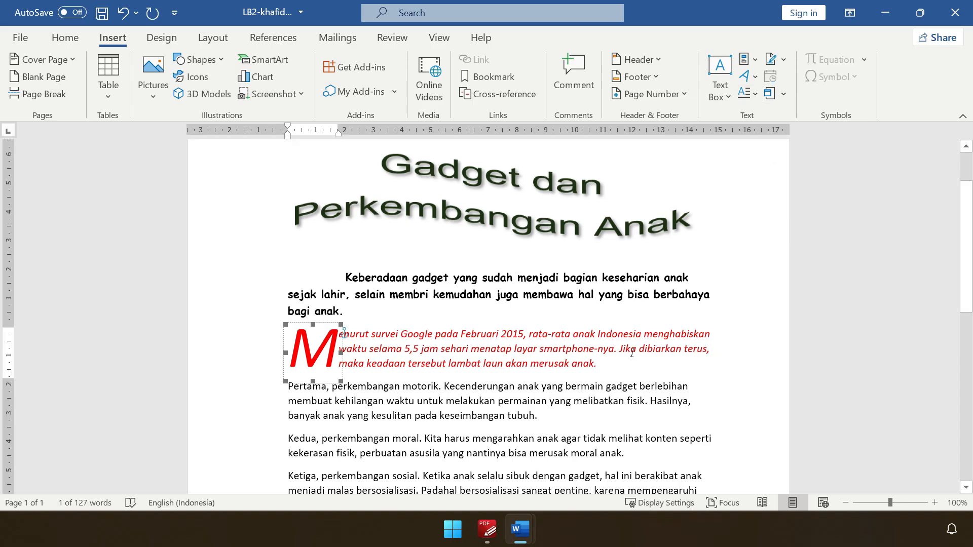
left_click(628, 371)
Step: Set the font of the second paragraph, including its drop cap, to Times New Roman
mouse_move(920, 17)
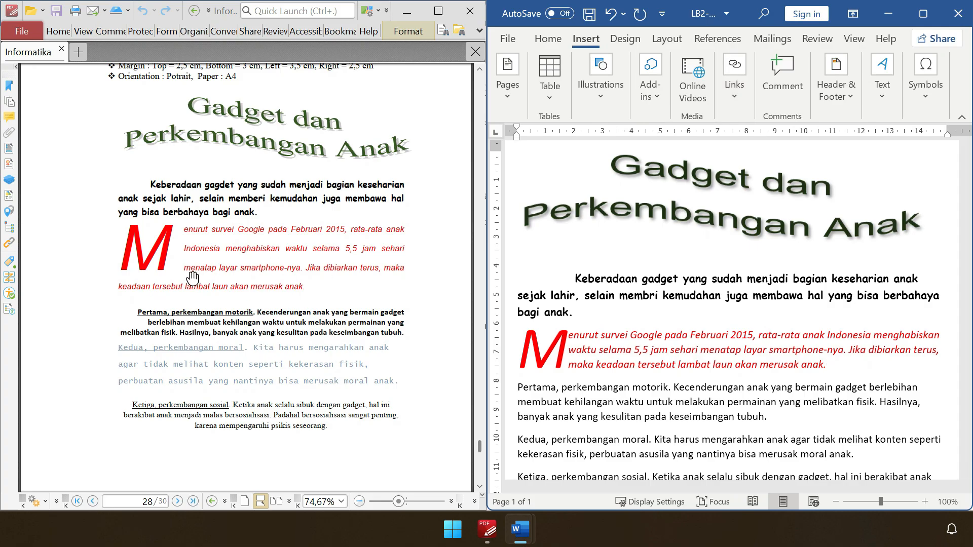
triple_click(790, 365)
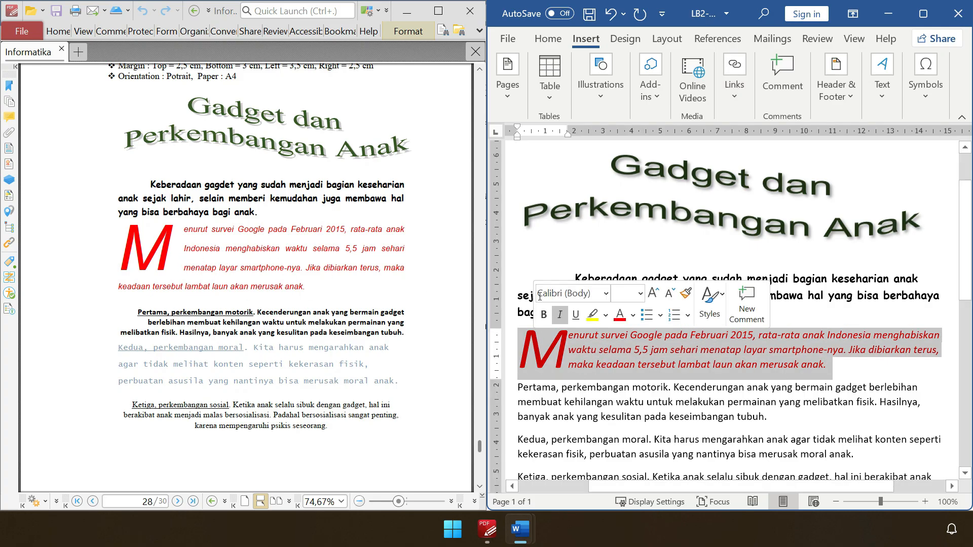
left_click(543, 40)
left_click(604, 63)
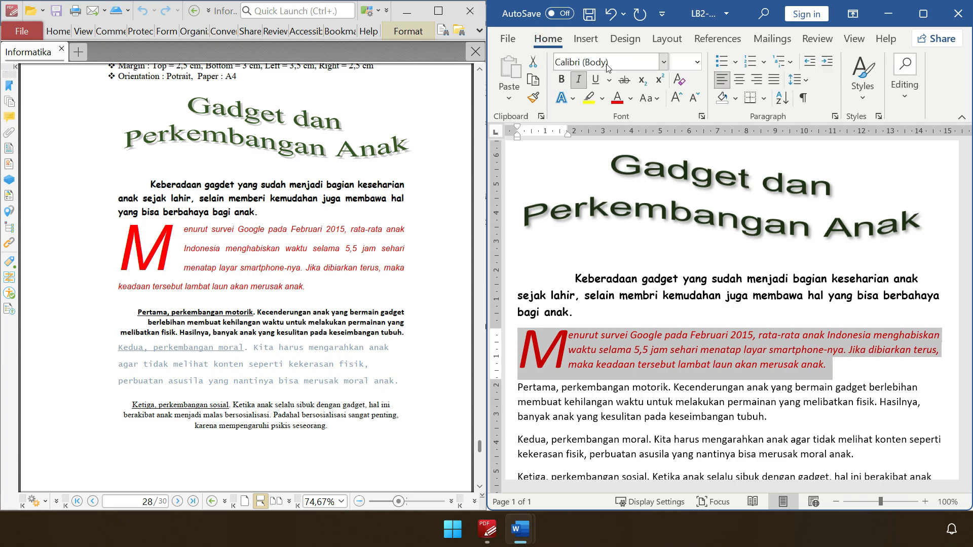
left_click(664, 63)
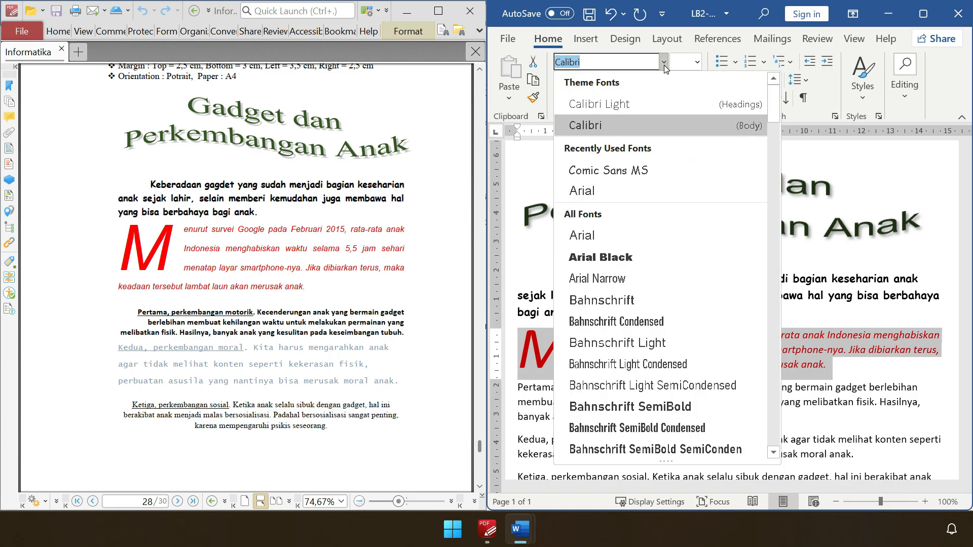
left_click(632, 105)
left_click(663, 63)
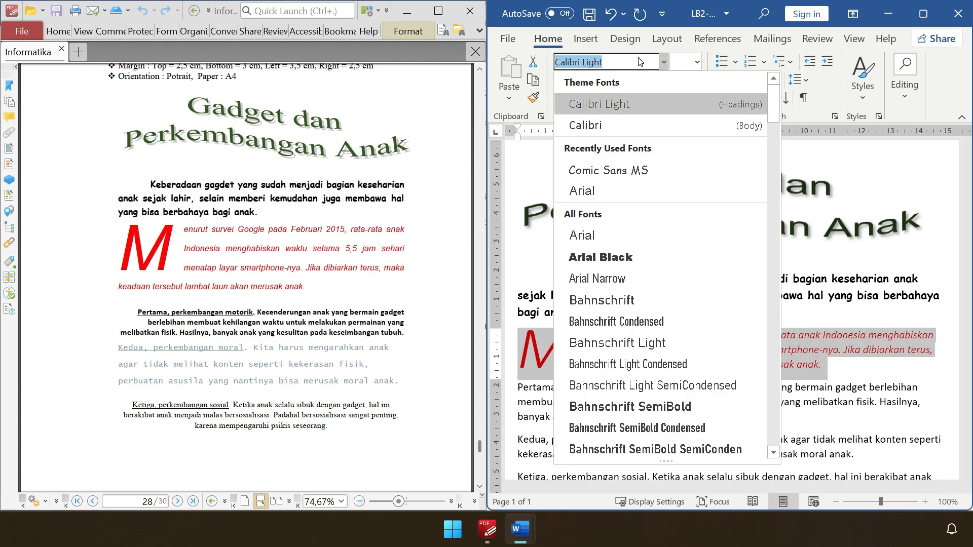
type("Times New Roman")
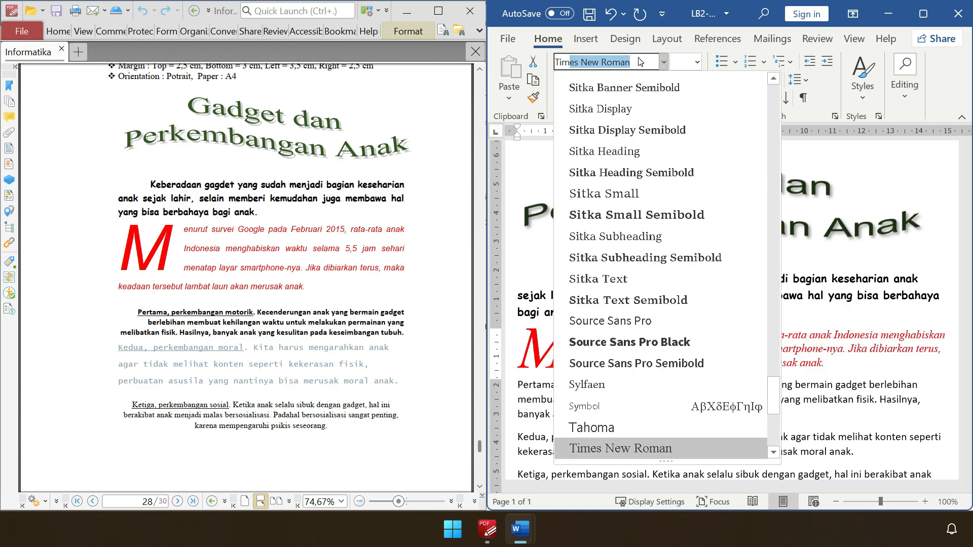
key("Return")
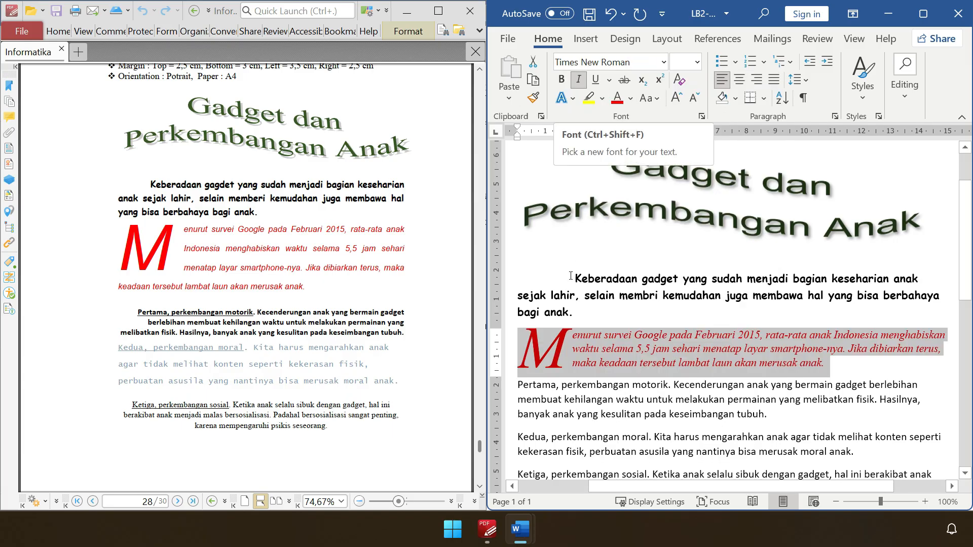
Step: Change the font of both lines of the WordArt title "Gadget dan Perkembangan Anak" to Times New Roman
left_click(602, 191)
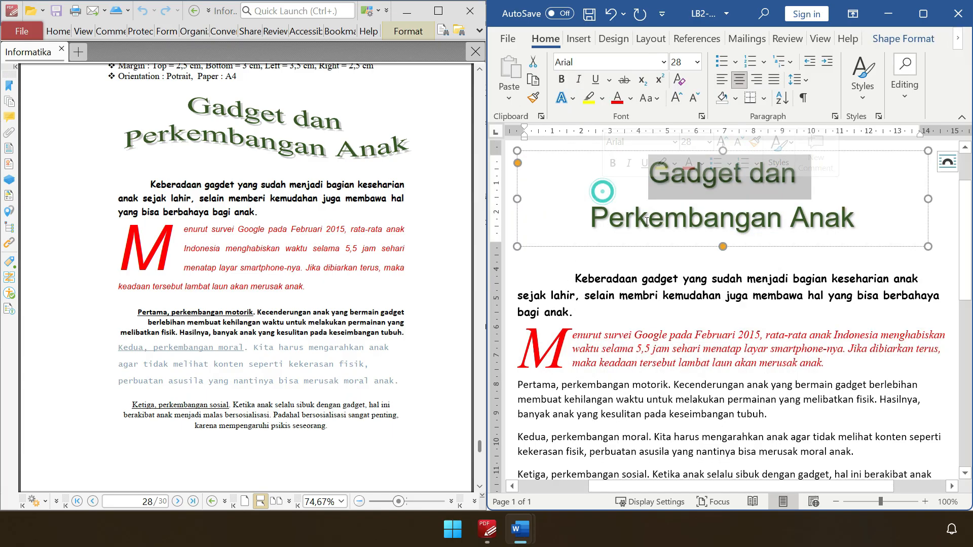
triple_click(858, 227)
left_click(631, 63)
type("Times New Roman")
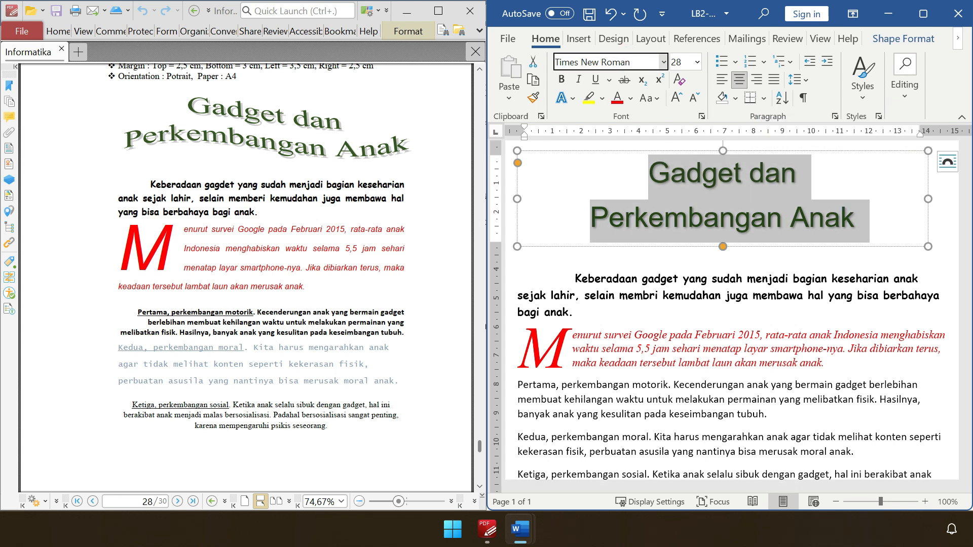
key("Return")
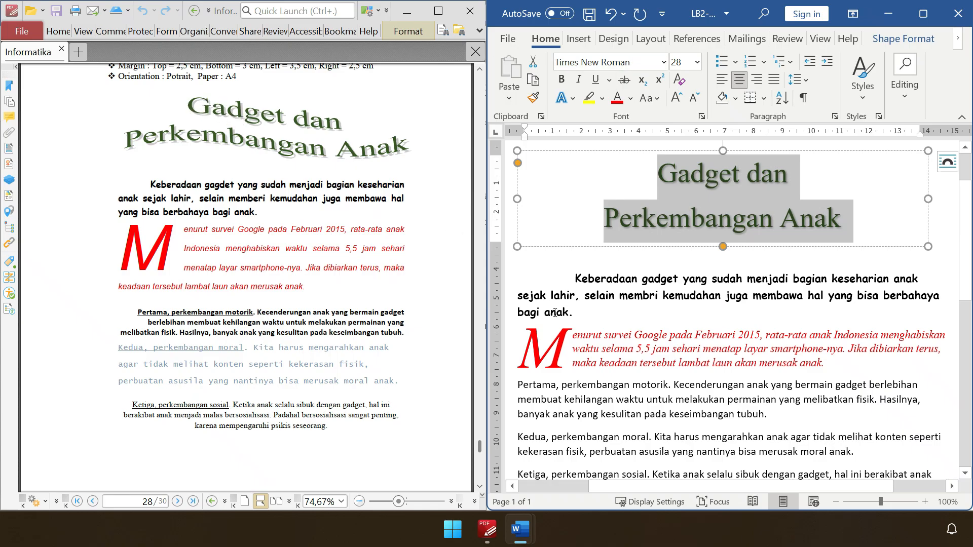
Step: Set the font of the red second paragraph and its drop cap to Arial
left_click(632, 321)
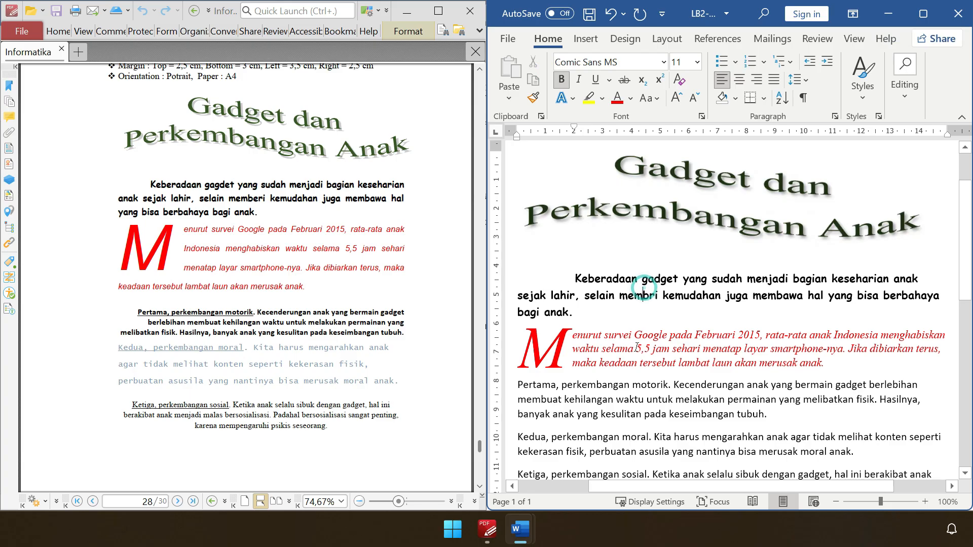
left_click_drag(545, 346, 828, 366)
left_click(645, 60)
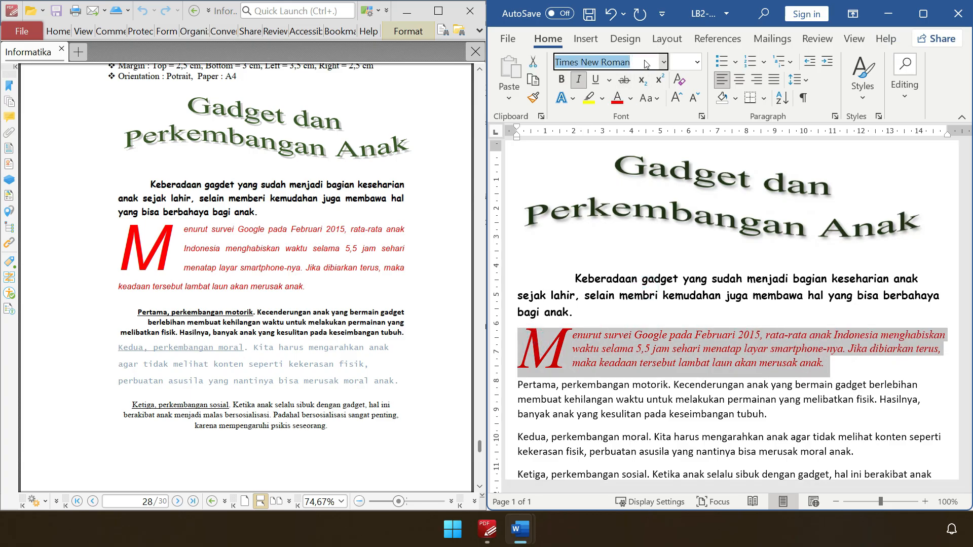
type("Arial")
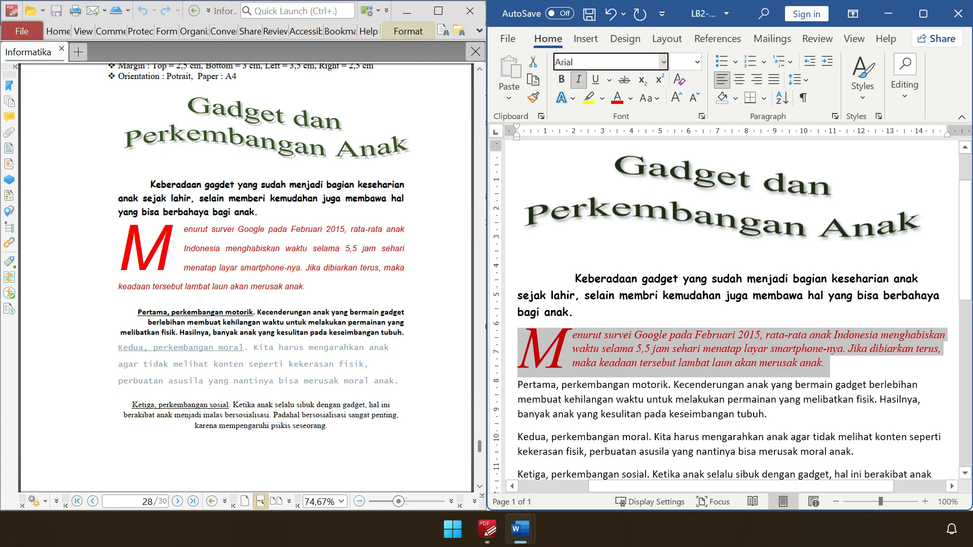
key("Return")
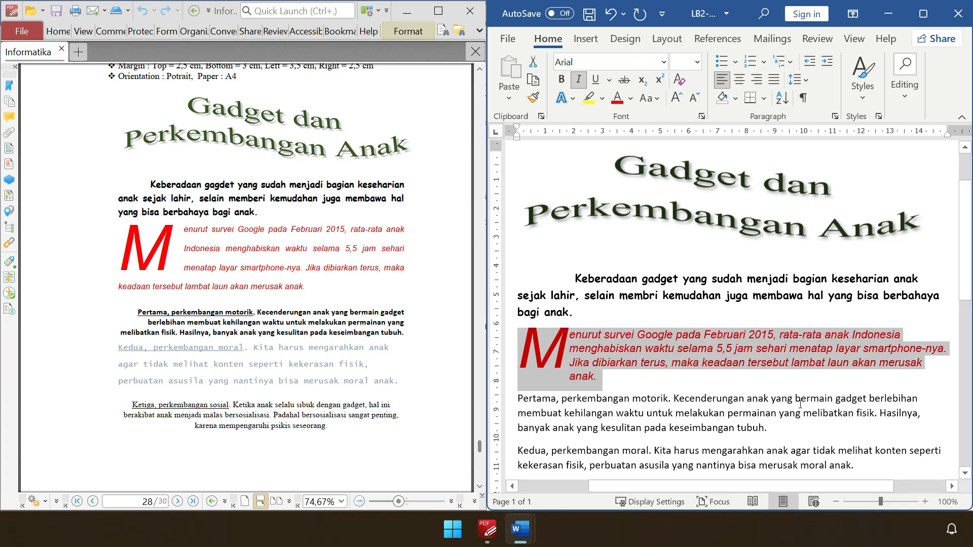
left_click(726, 414)
Step: Set the line spacing of the red second paragraph to 2,0
scroll(663, 369, "down", 2)
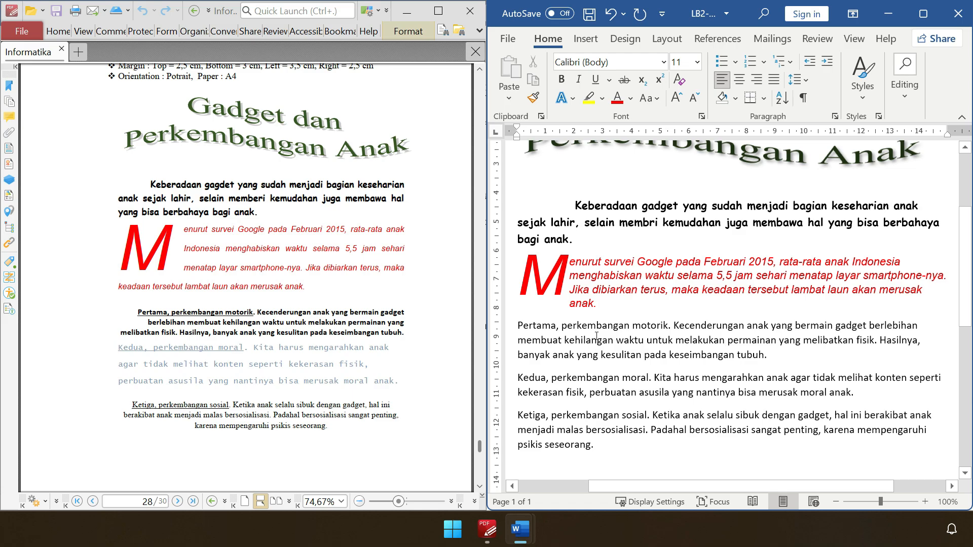
left_click_drag(611, 310, 573, 266)
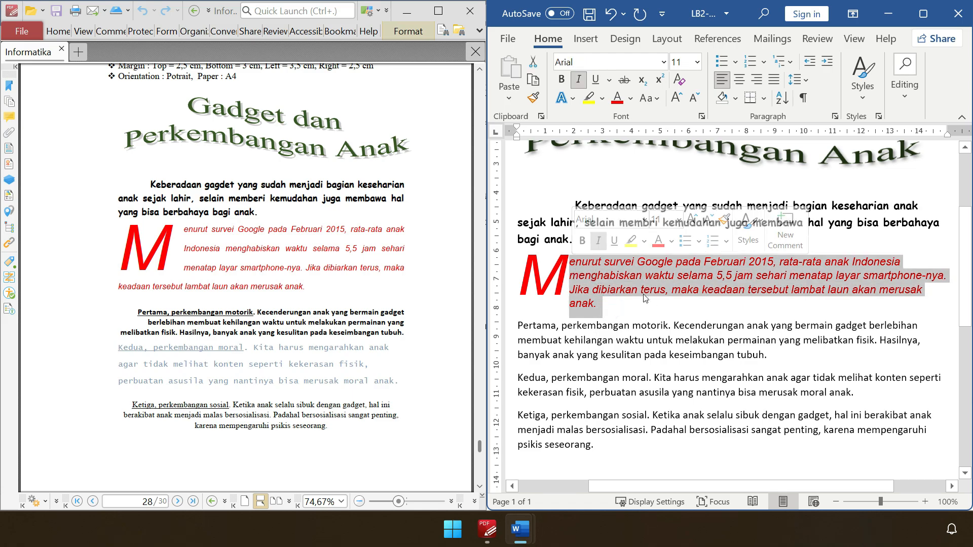
left_click(797, 81)
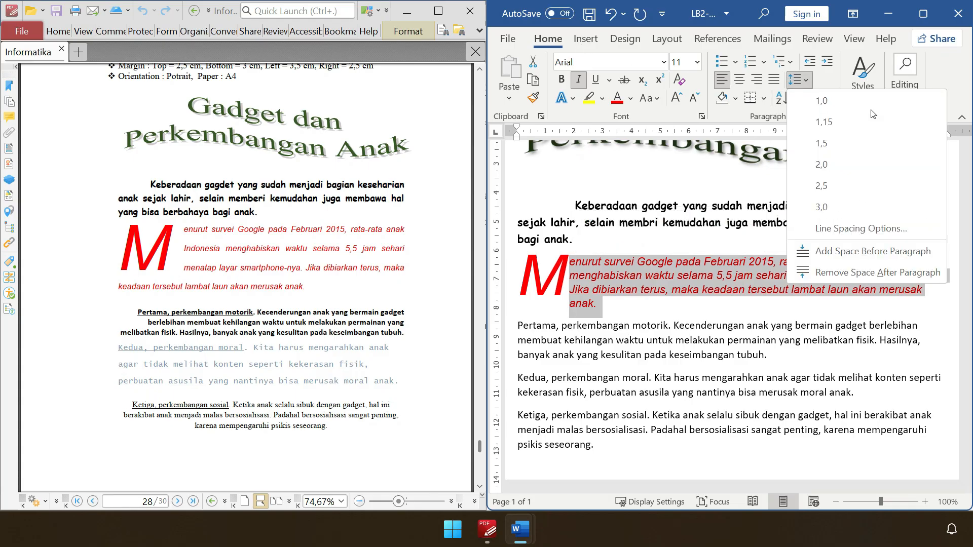
left_click(834, 163)
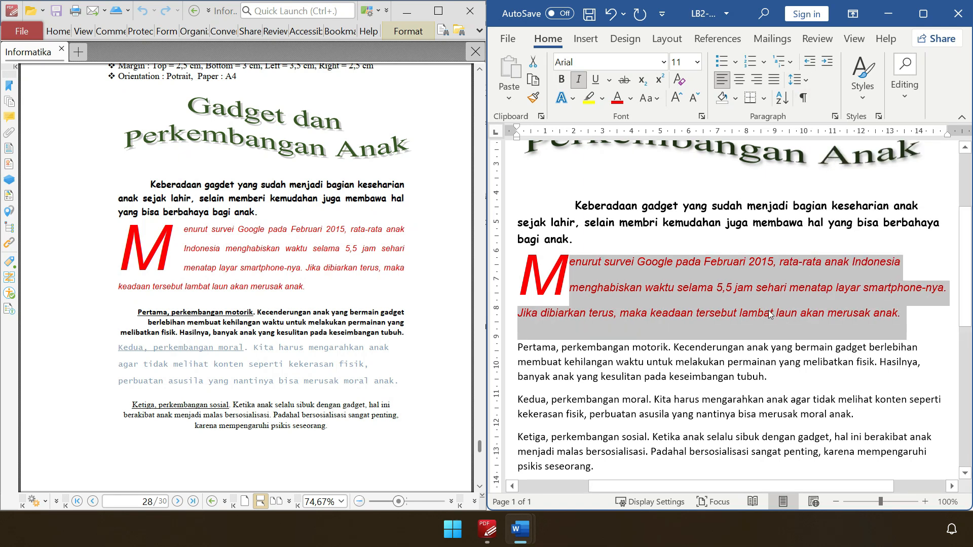
left_click(604, 396)
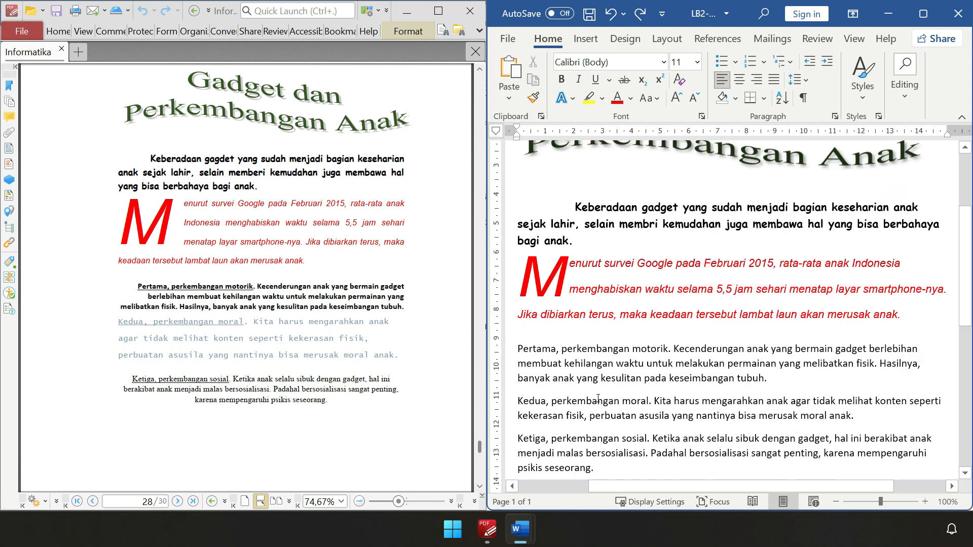
Step: Underline the opening phrase "Pertama, perkembangan motorik" in the third paragraph
scroll(588, 375, "down", 1)
left_click_drag(516, 314, 668, 314)
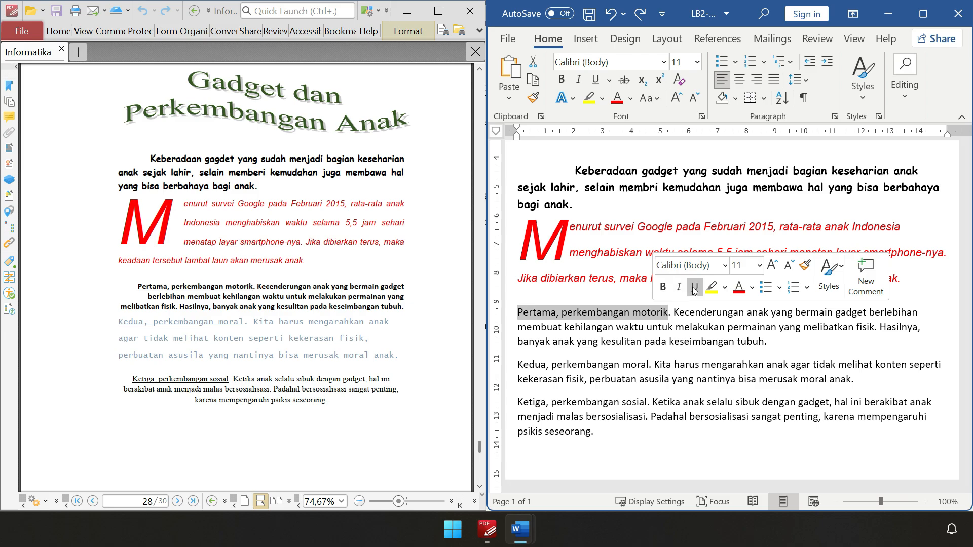
left_click(695, 288)
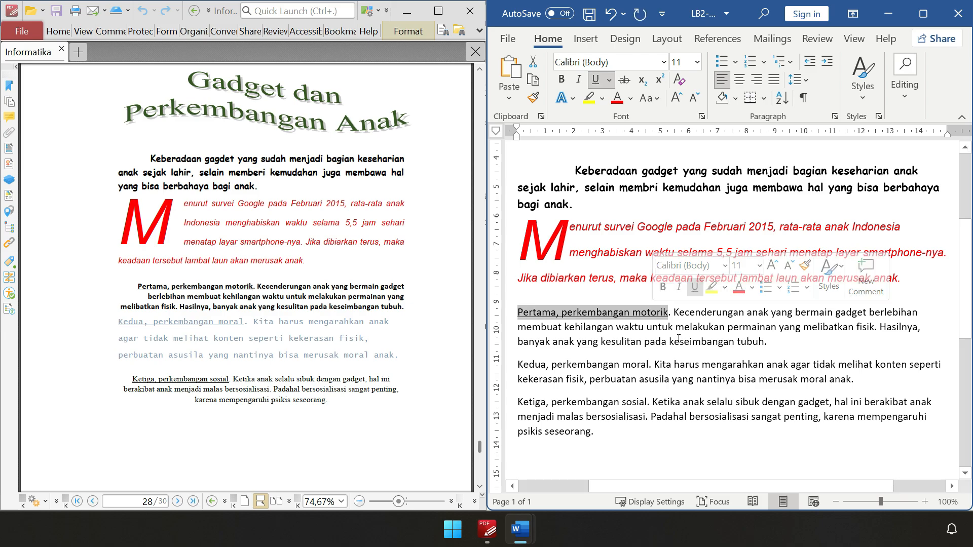
left_click(603, 347)
Step: Make the whole third paragraph bold and indent its first line by about 1.25 cm
left_click_drag(786, 340, 526, 315)
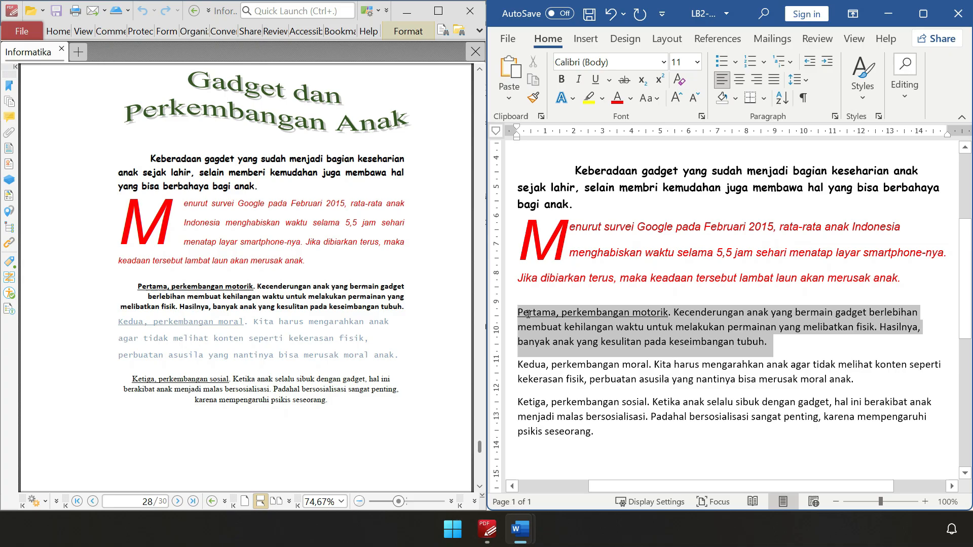
left_click(560, 80)
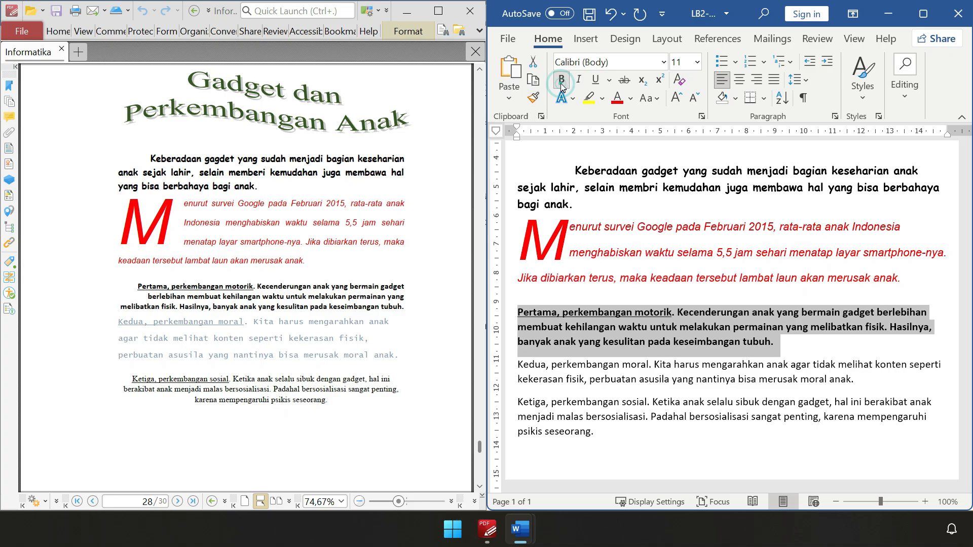
left_click(520, 318)
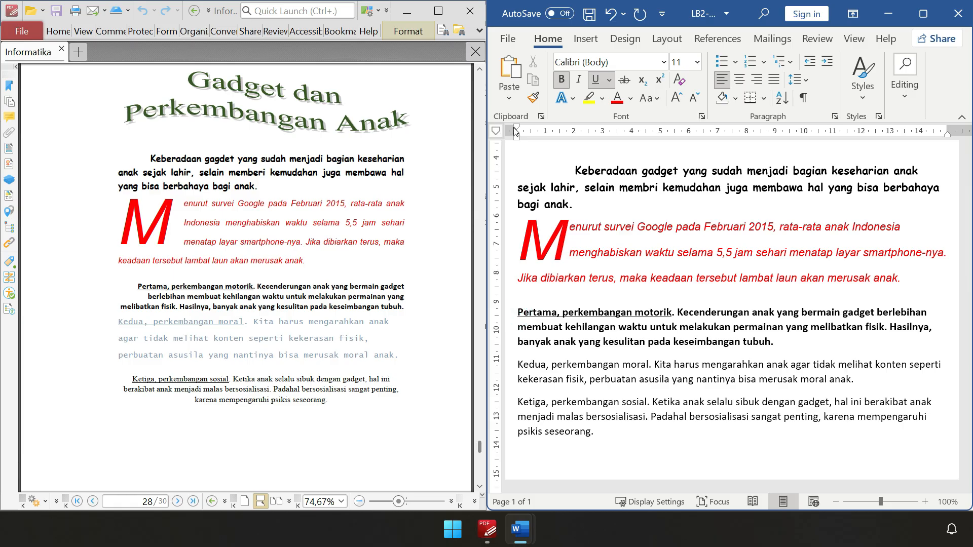
left_click_drag(519, 131, 556, 130)
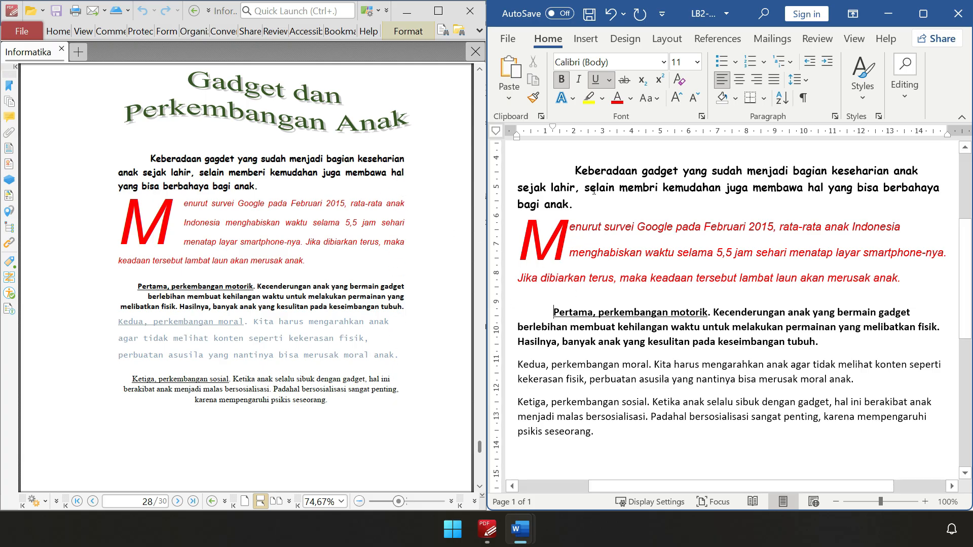
Step: Justify all body paragraphs, from "Keberadaan gadget" to the end of the "Ketiga" paragraph
left_click_drag(574, 170, 594, 433)
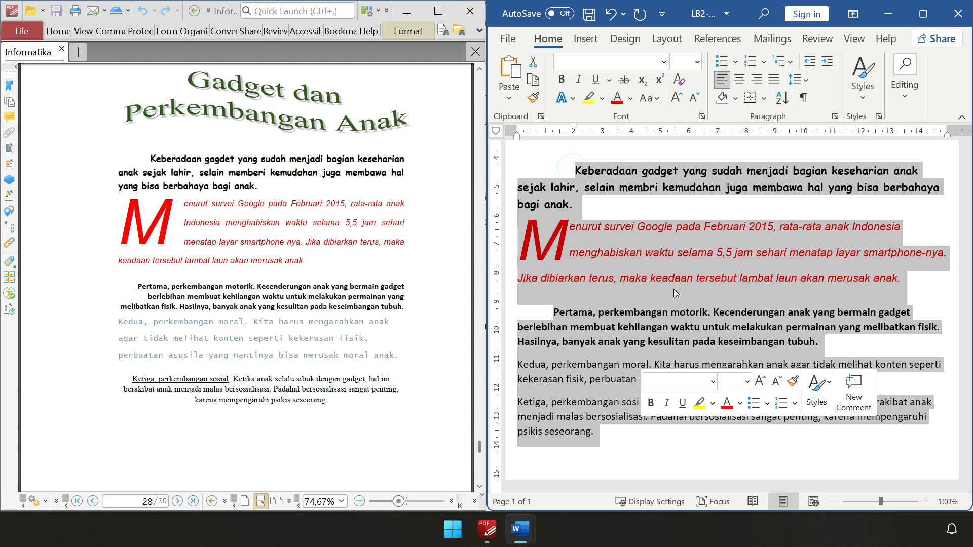
left_click(774, 80)
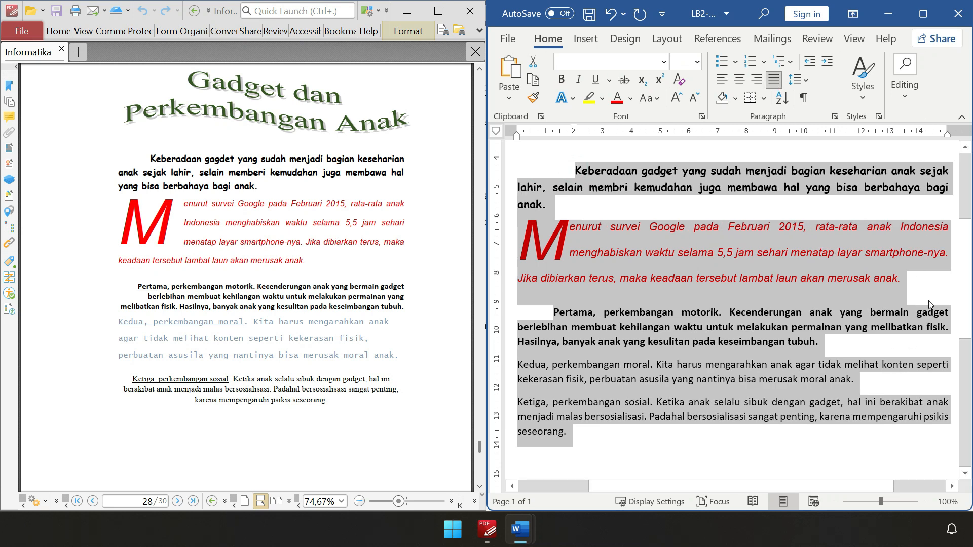
left_click(895, 359)
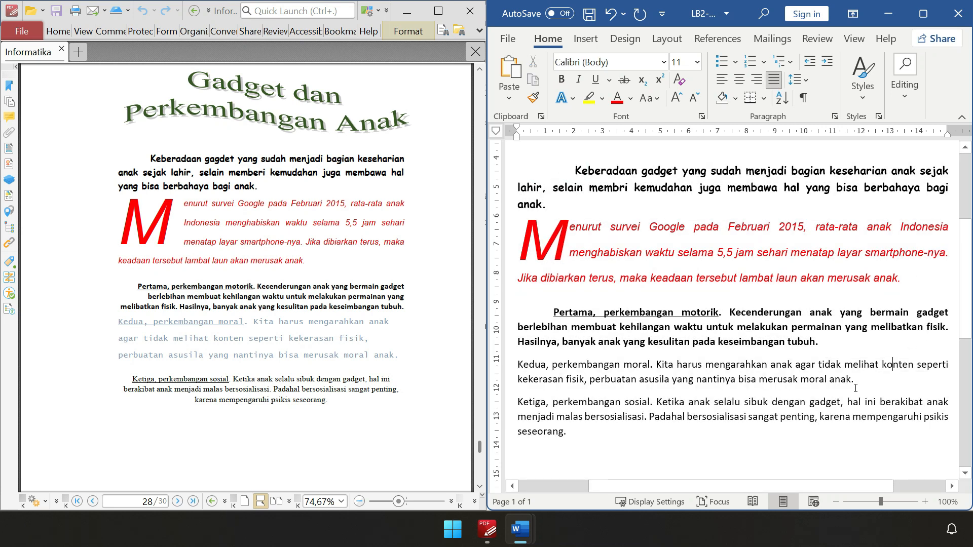
Step: Underline the opening phrase "Kedua, perkembangan moral" in the fourth paragraph
left_click_drag(855, 385, 518, 365)
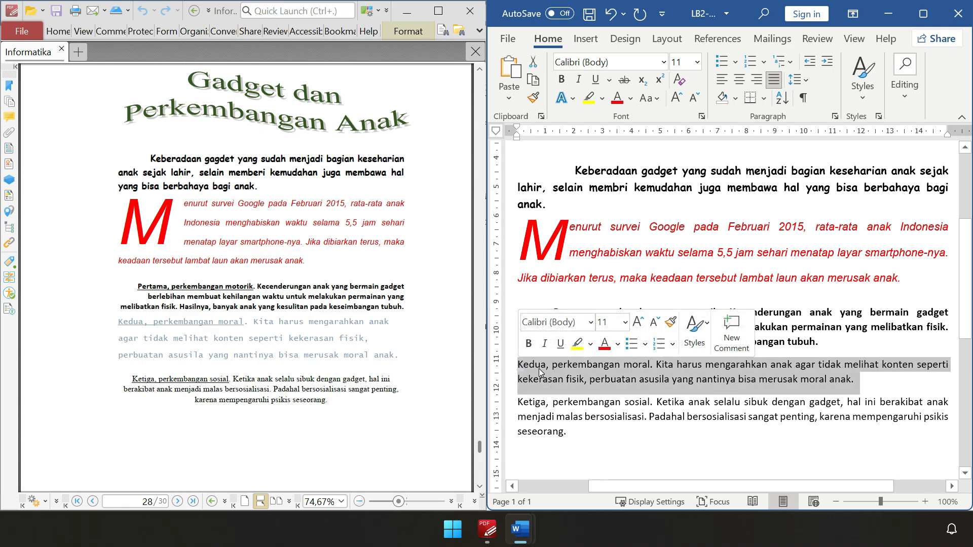
left_click(552, 379)
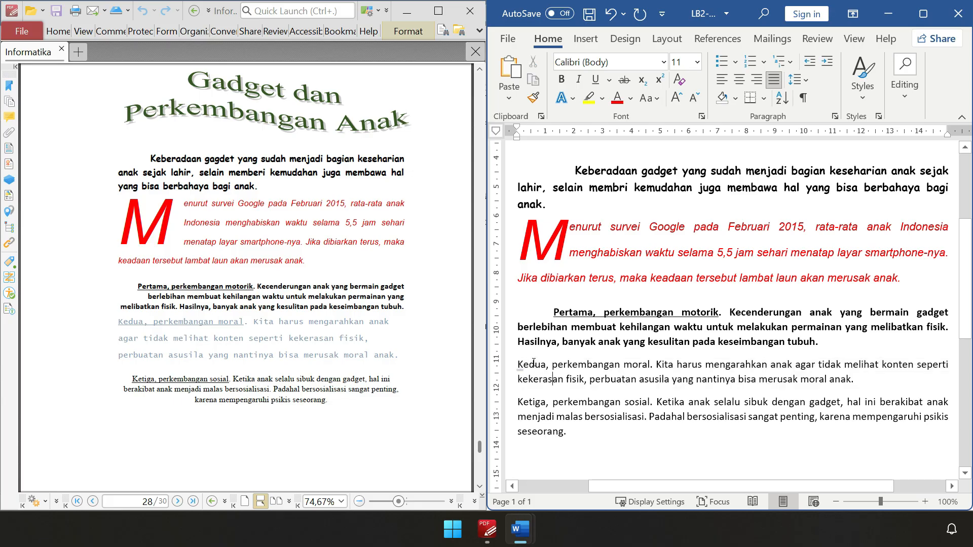
double_click(529, 366)
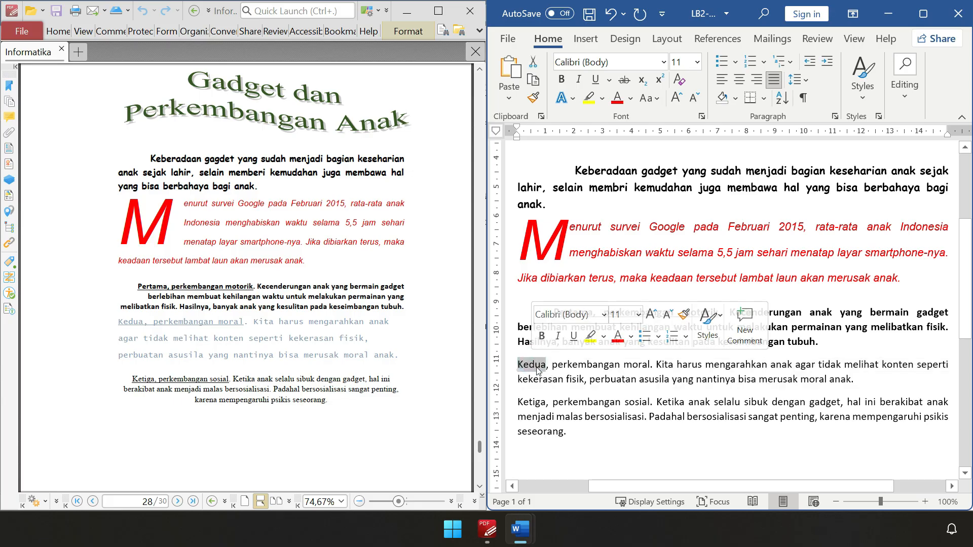
left_click(589, 379)
left_click_drag(517, 365, 650, 365)
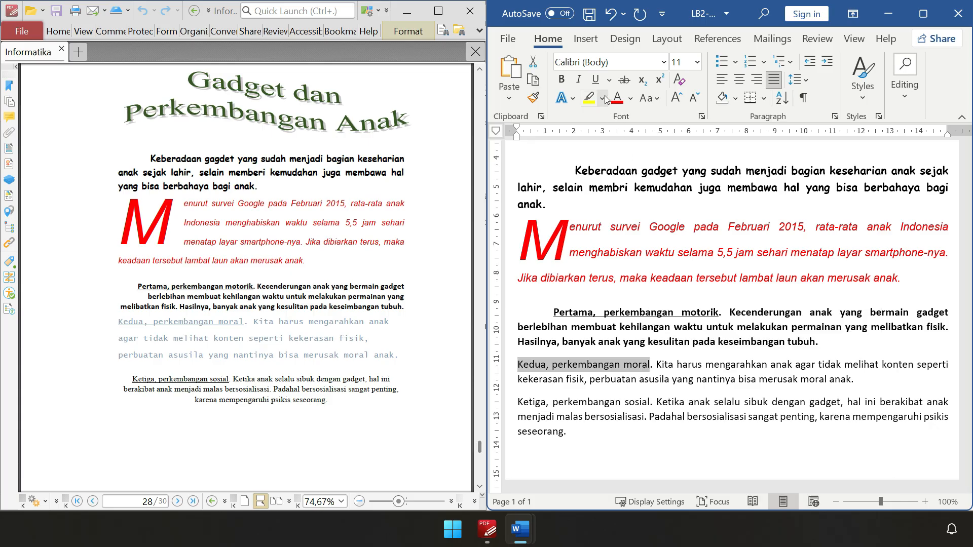
left_click(596, 80)
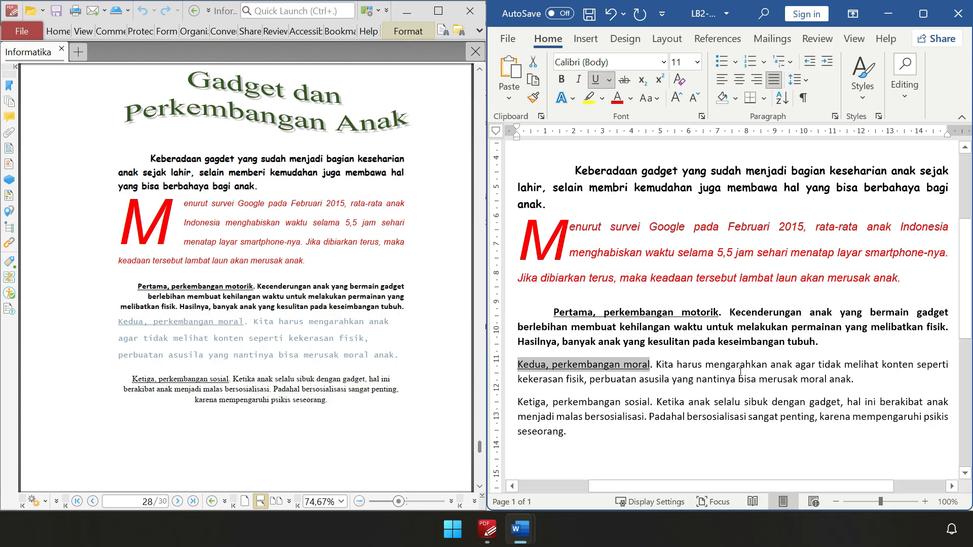
Step: Color the whole "Kedua" paragraph with the light grey theme color, and change it to a darker grey from the white shades
left_click_drag(859, 379, 523, 368)
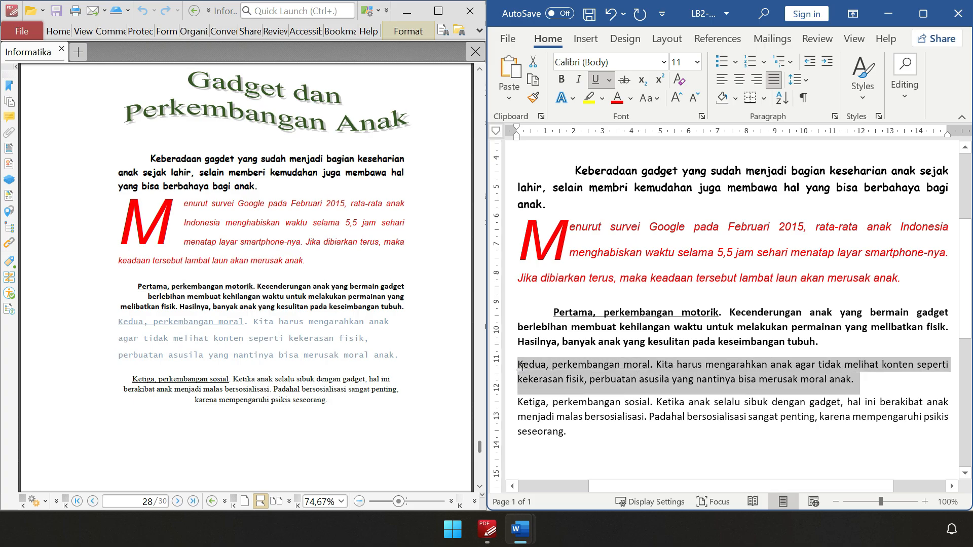
left_click(631, 99)
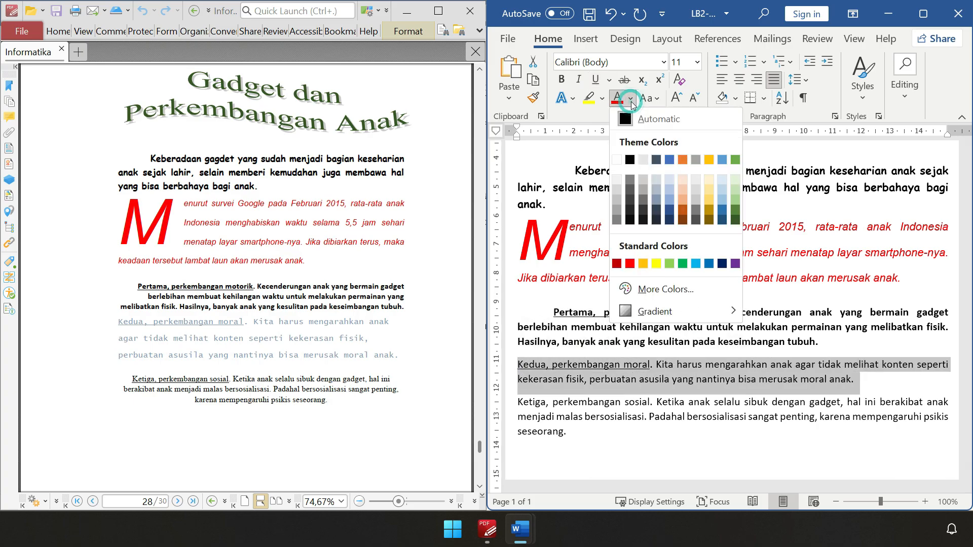
left_click(643, 161)
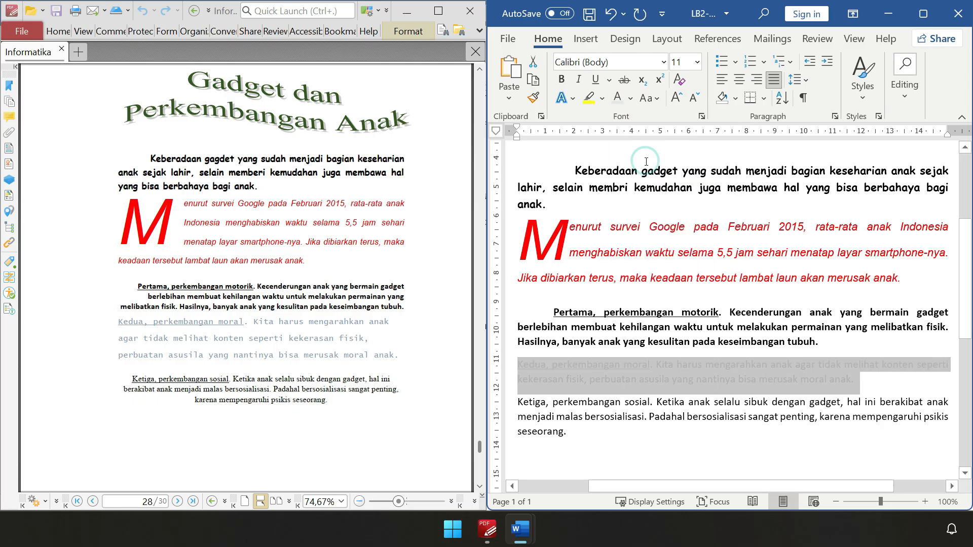
left_click(696, 349)
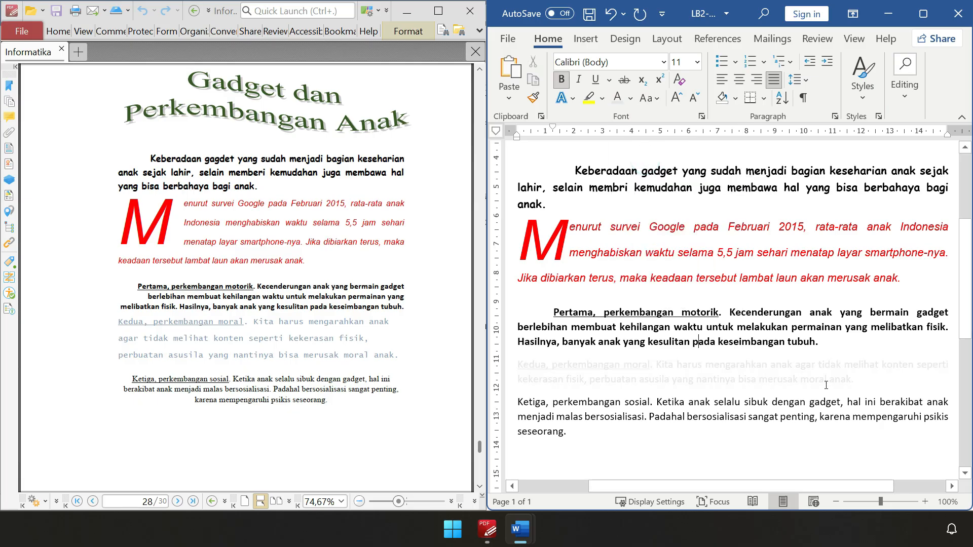
left_click_drag(858, 386, 517, 365)
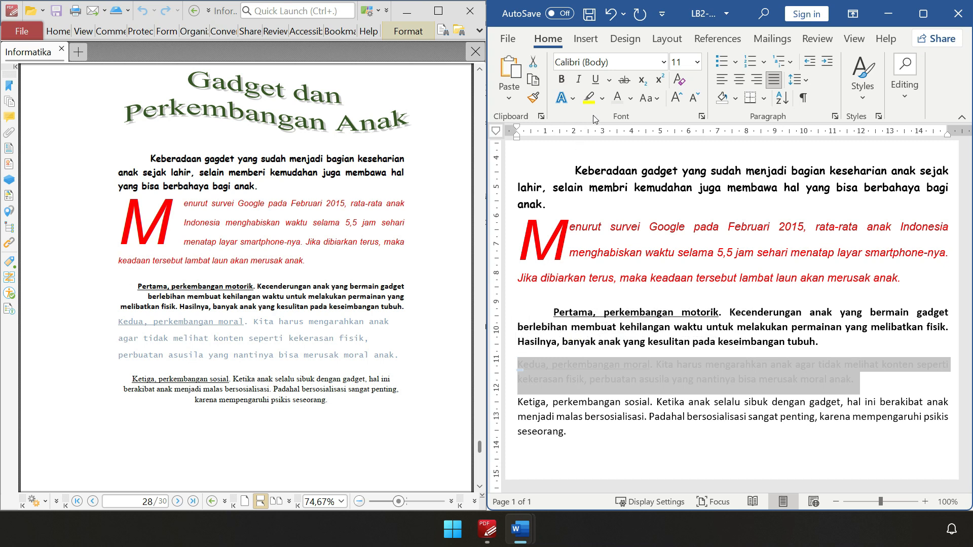
left_click(631, 99)
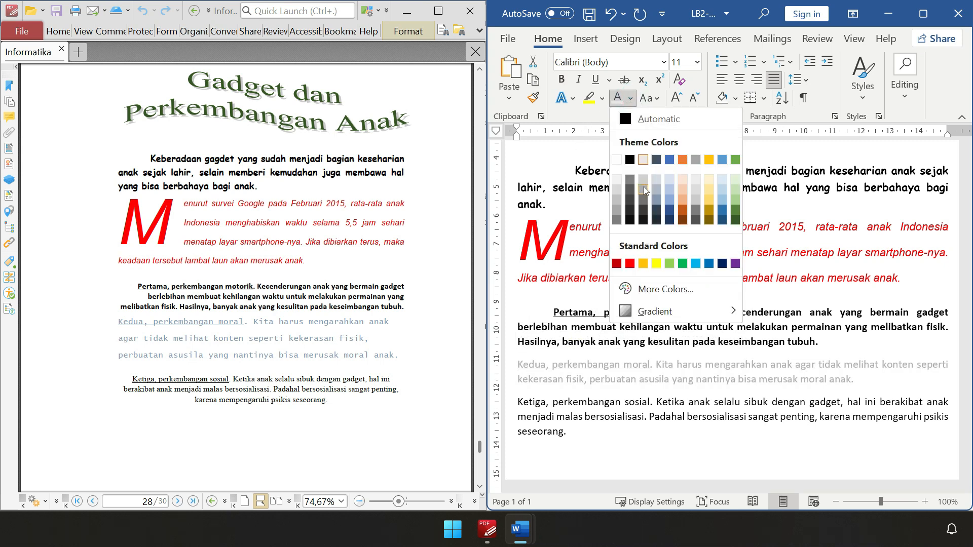
left_click(620, 199)
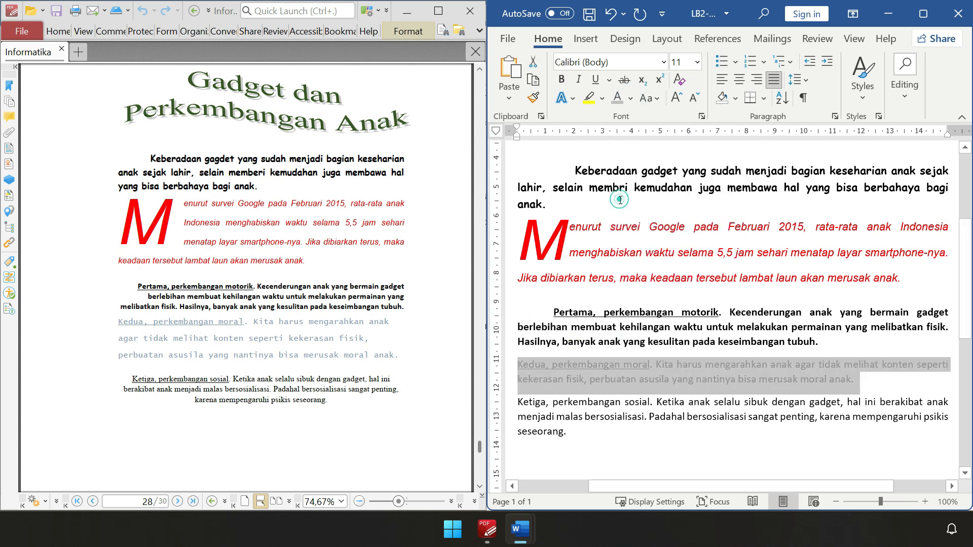
Step: Set the line spacing of the grey "Kedua" paragraph to 1,5
left_click(739, 380)
triple_click(691, 380)
left_click(798, 84)
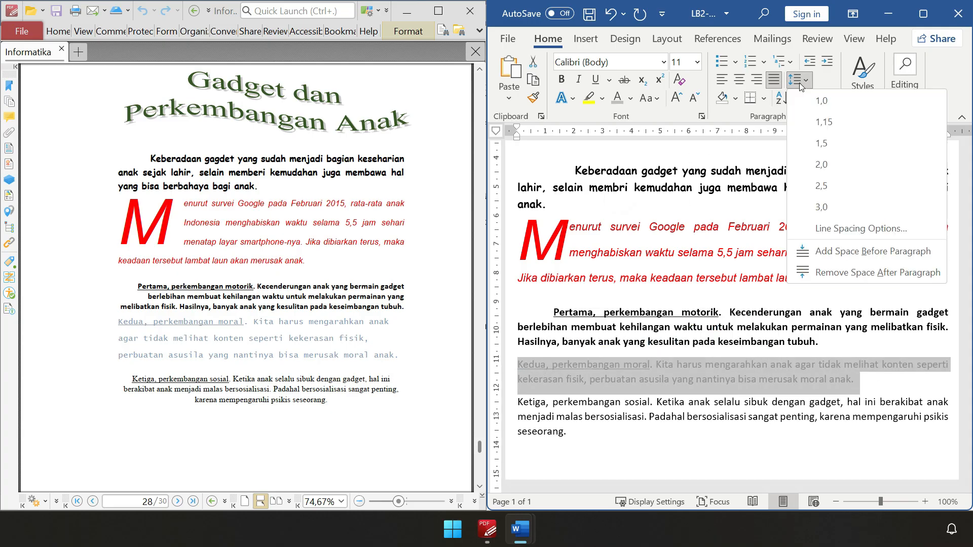
left_click(815, 144)
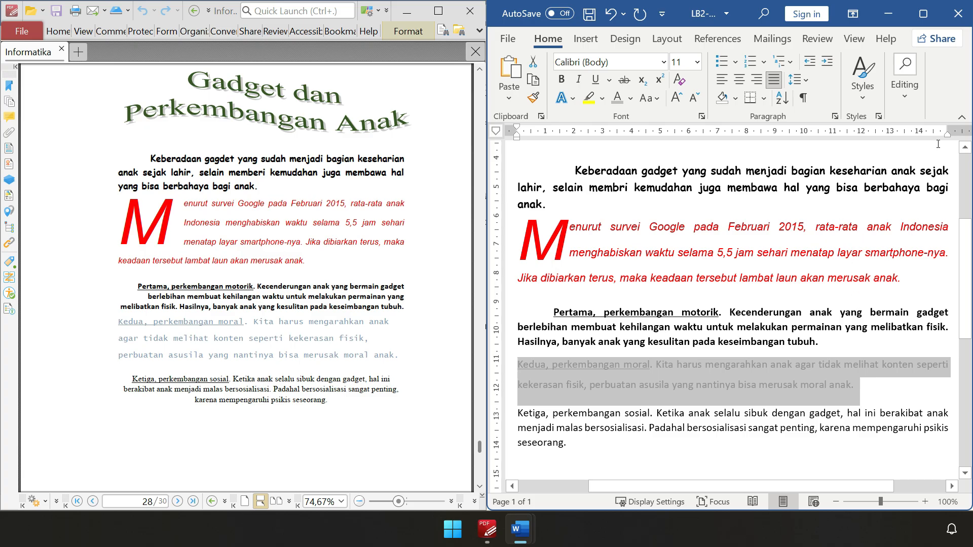
Step: Move the right indent of all body paragraphs, from "Keberadaan" to "Ketiga", inward by about 0.75 cm
left_click(926, 218)
left_click_drag(947, 135, 947, 135)
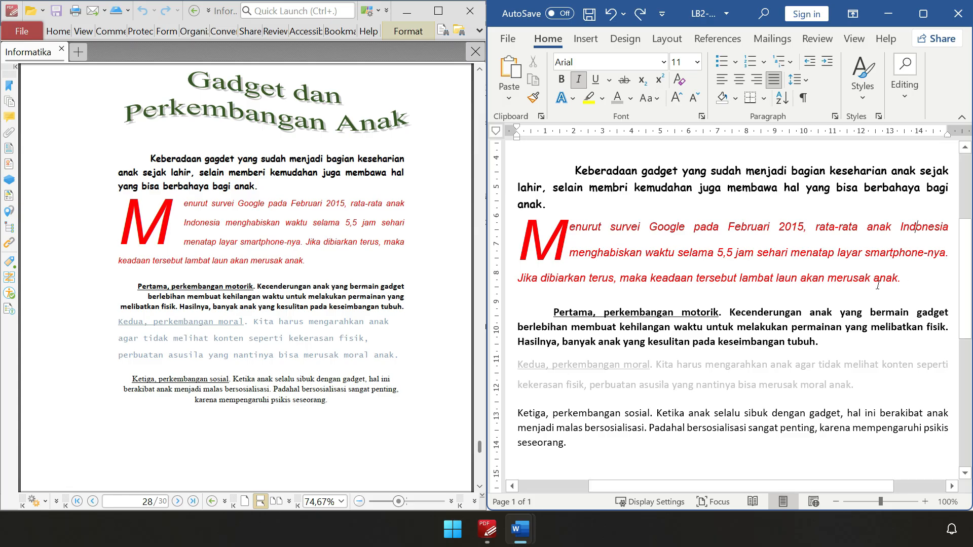
left_click_drag(576, 171, 571, 446)
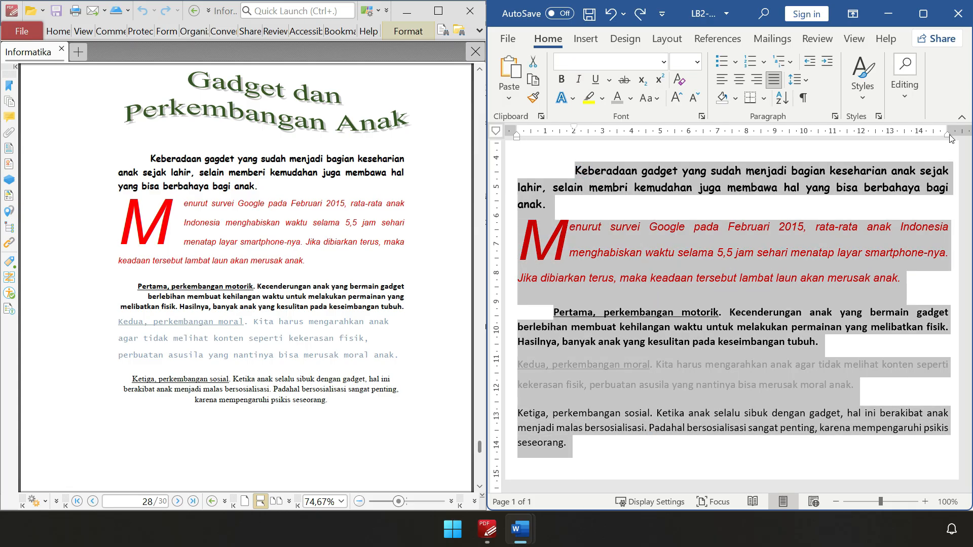
left_click_drag(948, 134, 927, 132)
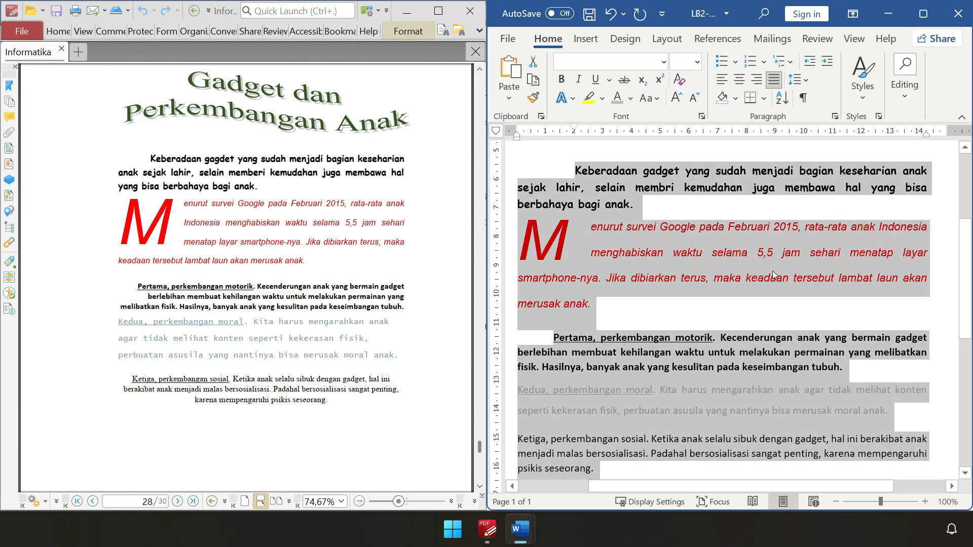
Step: Indent the first line of the fifth paragraph, "Ketiga, perkembangan sosial", by about 1 cm
scroll(772, 271, "down", 3)
left_click(669, 388)
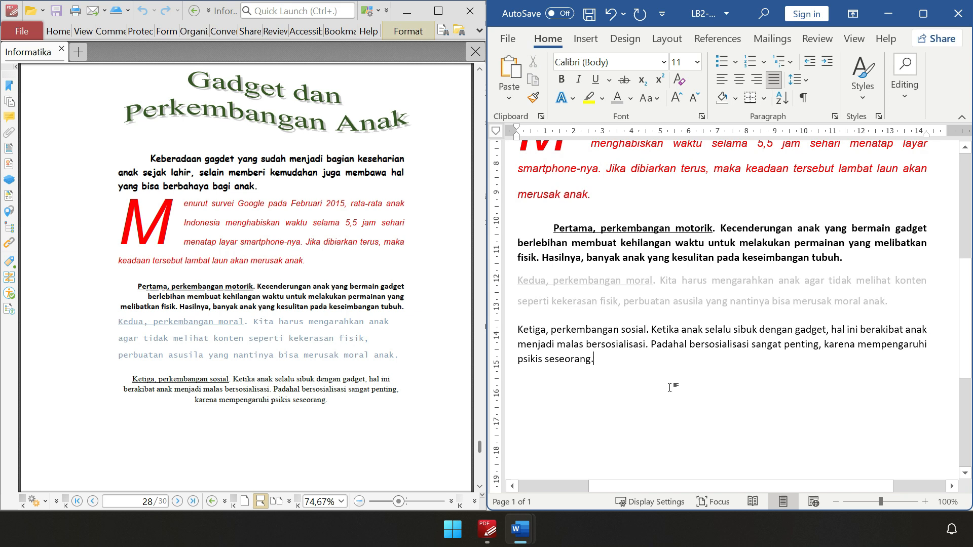
double_click(518, 330)
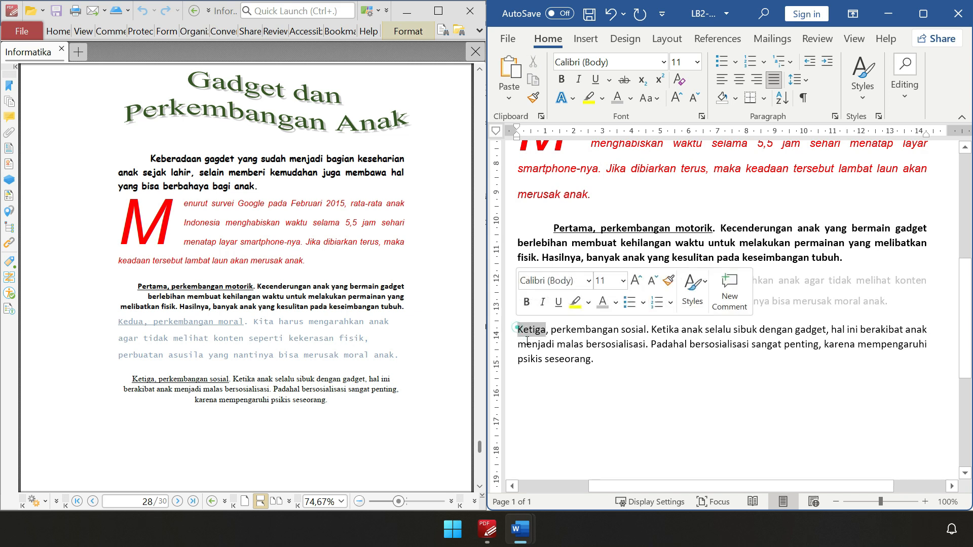
left_click(582, 354)
triple_click(518, 330)
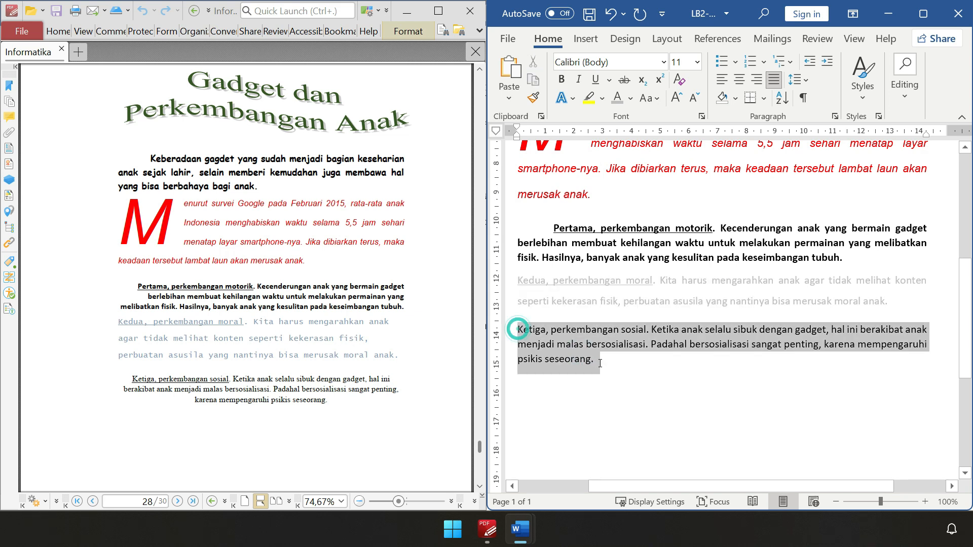
left_click_drag(517, 127, 547, 133)
Step: Underline the phrase "Ketiga, perkembangan sosial" and center the whole fifth paragraph
left_click(586, 357)
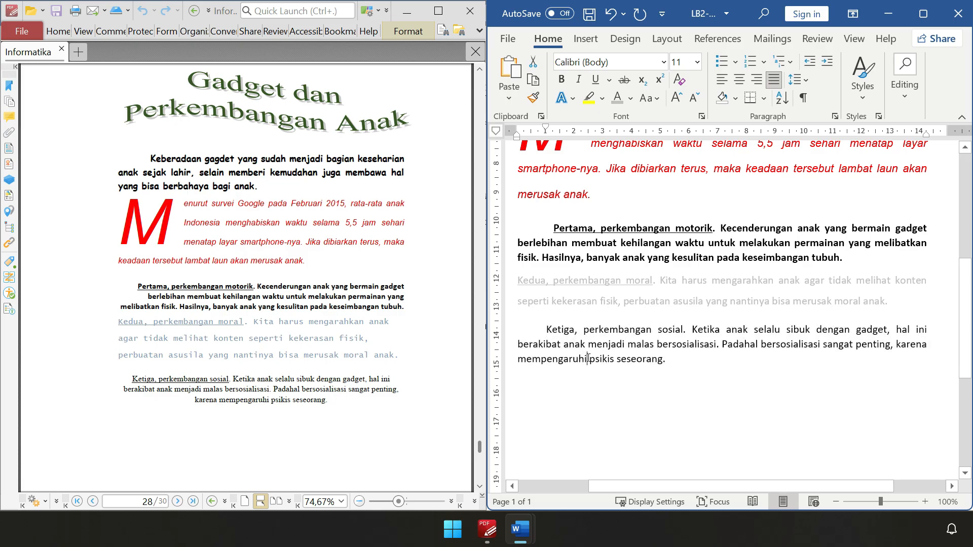
triple_click(586, 357)
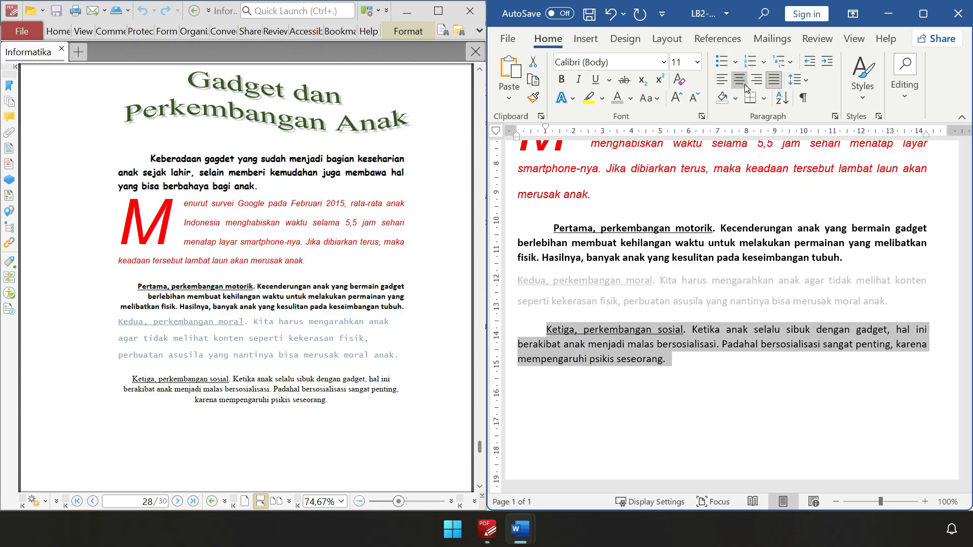
left_click(744, 85)
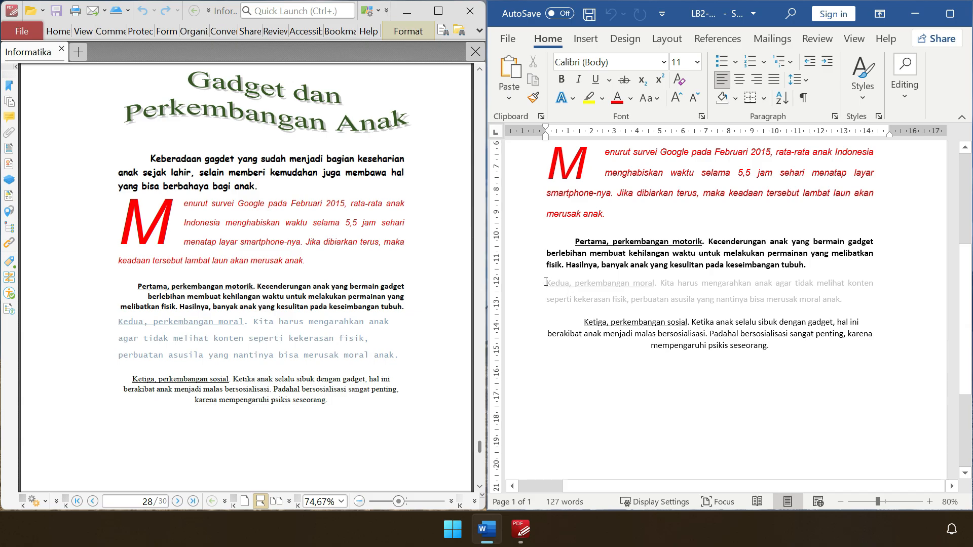
Step: Justify the "Kedua" paragraph and set its font color to the light grey theme color
triple_click(546, 282)
key("ctrl+j")
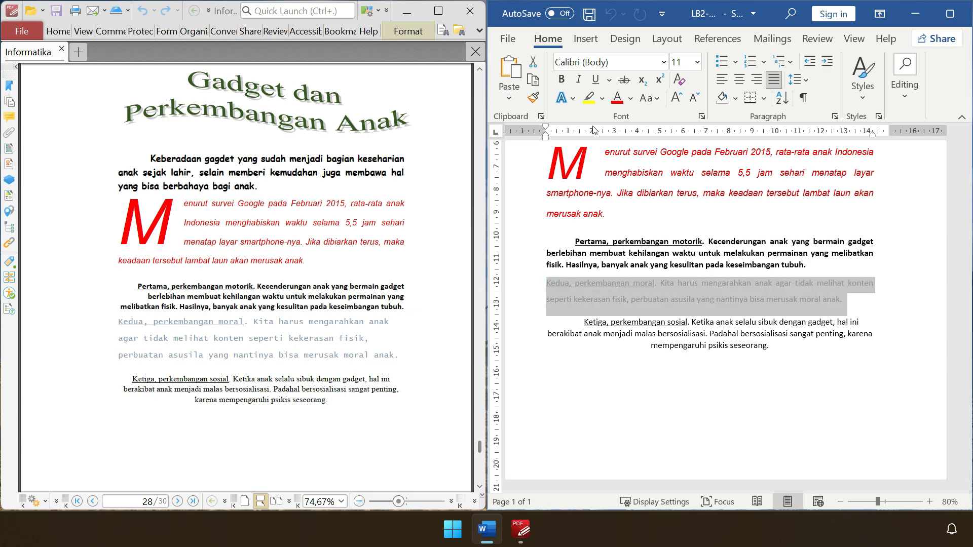
left_click(630, 98)
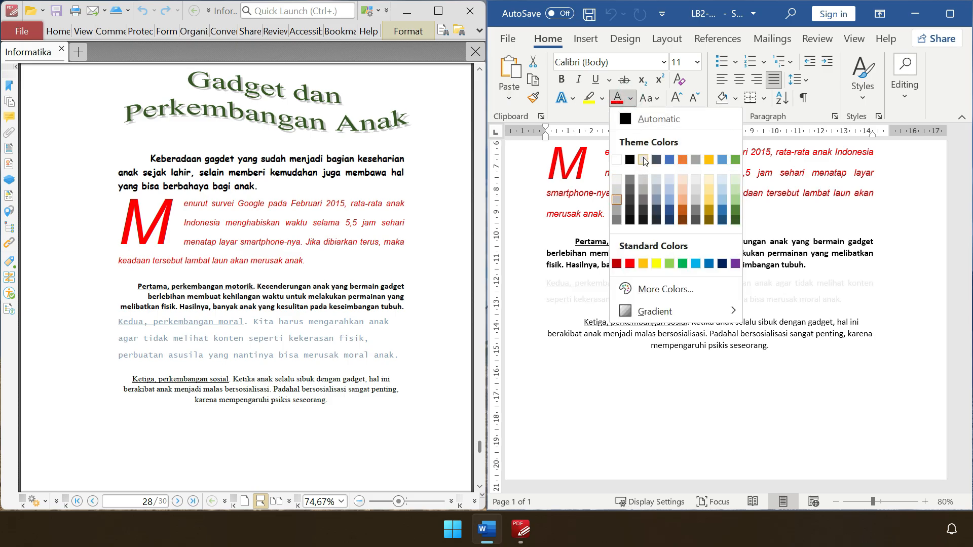
left_click(644, 161)
Step: Widen the page's right margin by about 1.25 cm so the text column becomes narrower
left_click(619, 258)
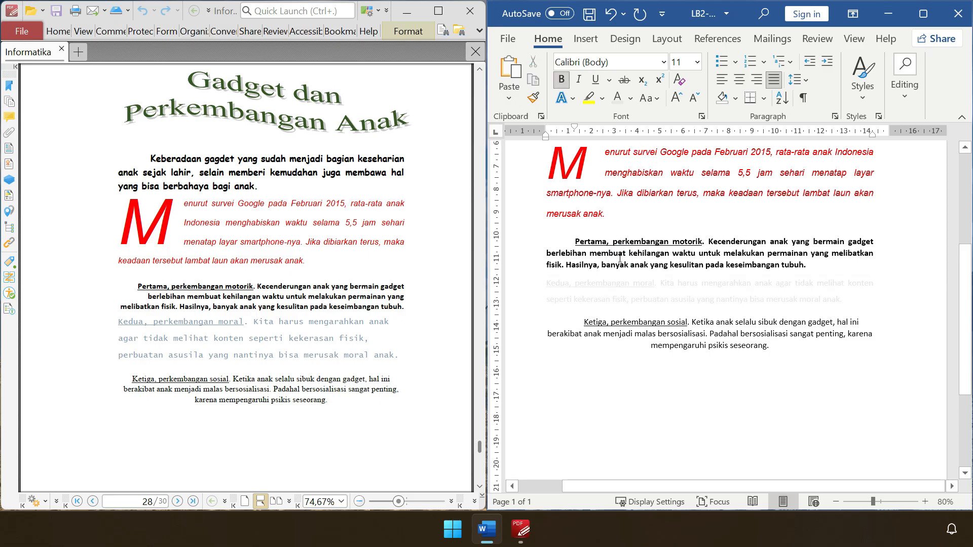
left_click_drag(885, 131, 845, 131)
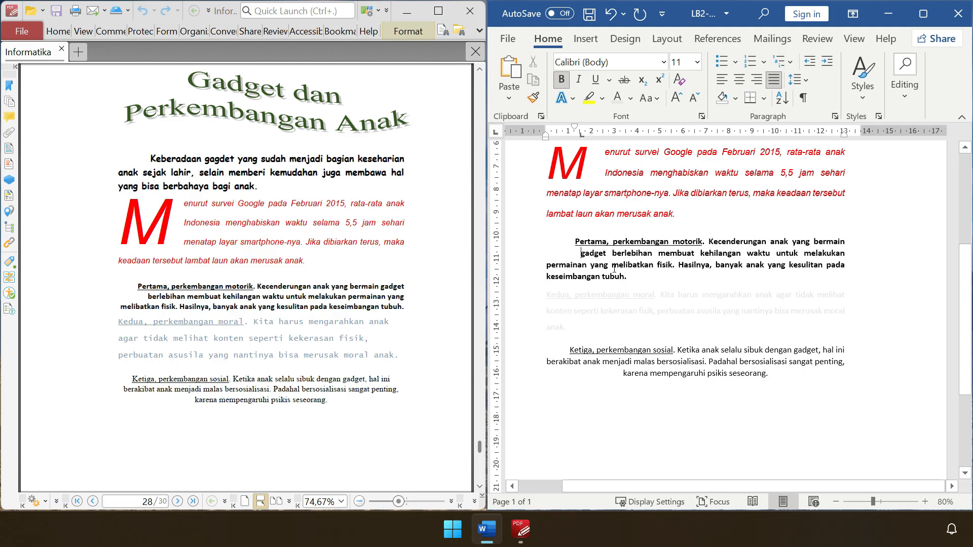
Step: Set the font color of the whole "Kedua" paragraph to the medium grey accent theme color
triple_click(566, 327)
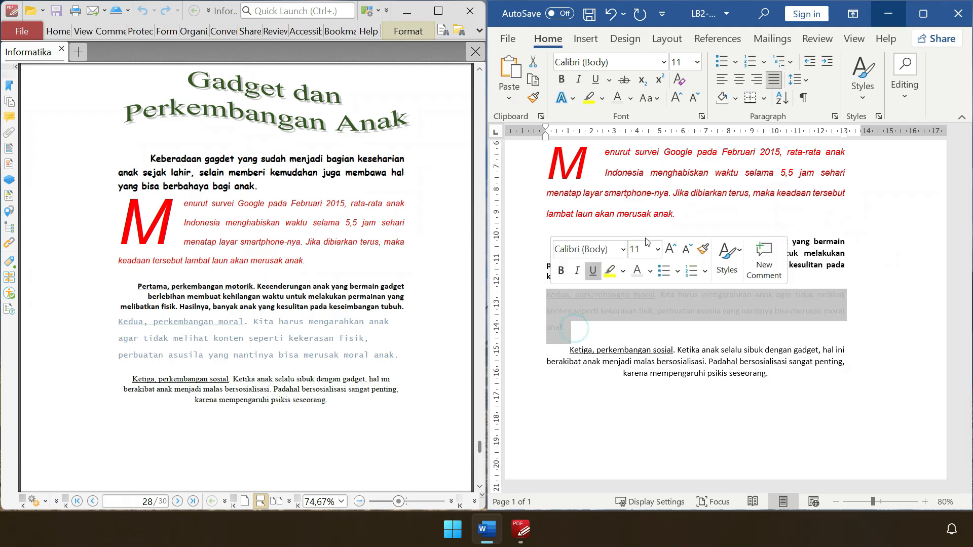
left_click(631, 98)
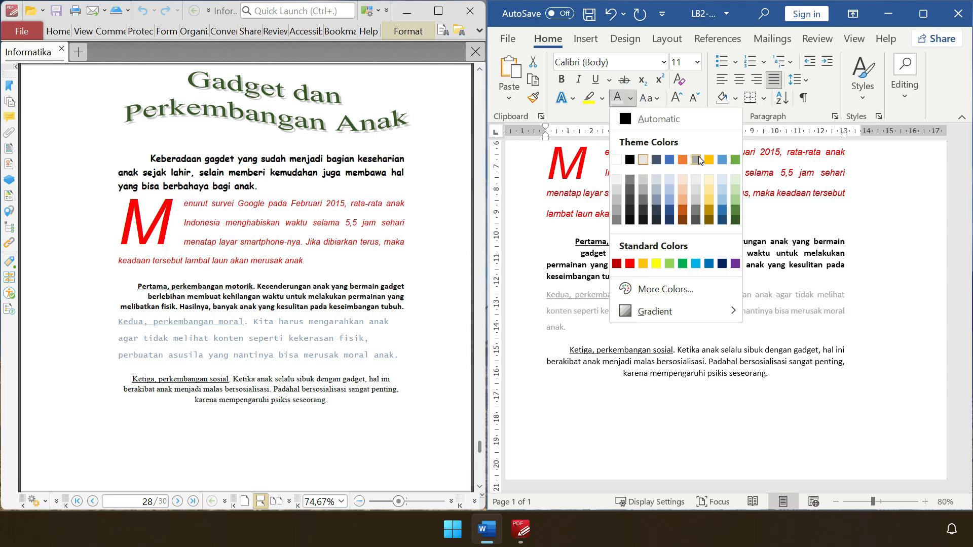
left_click(698, 158)
left_click(701, 337)
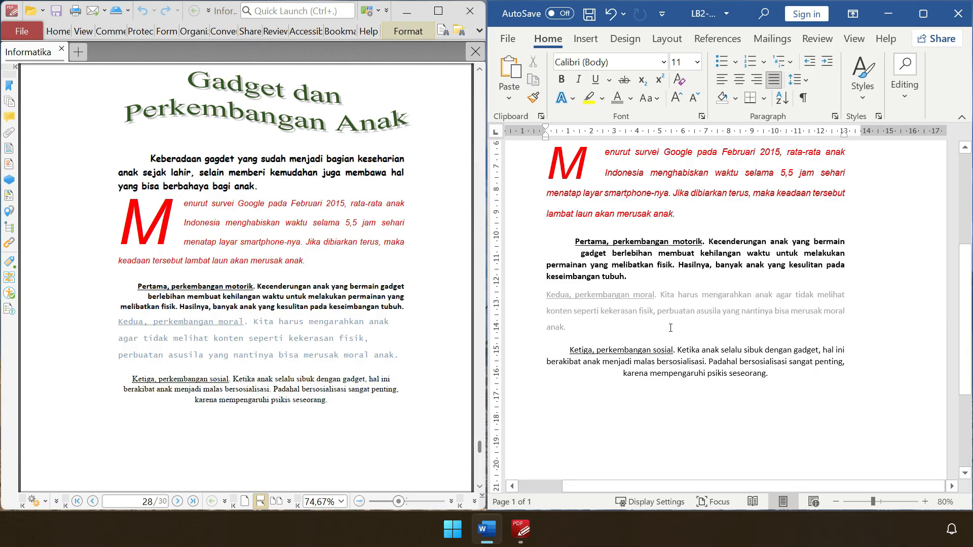
Step: Minimize the PDF viewer and close the Word document, saving its changes
left_click(408, 9)
left_click(958, 14)
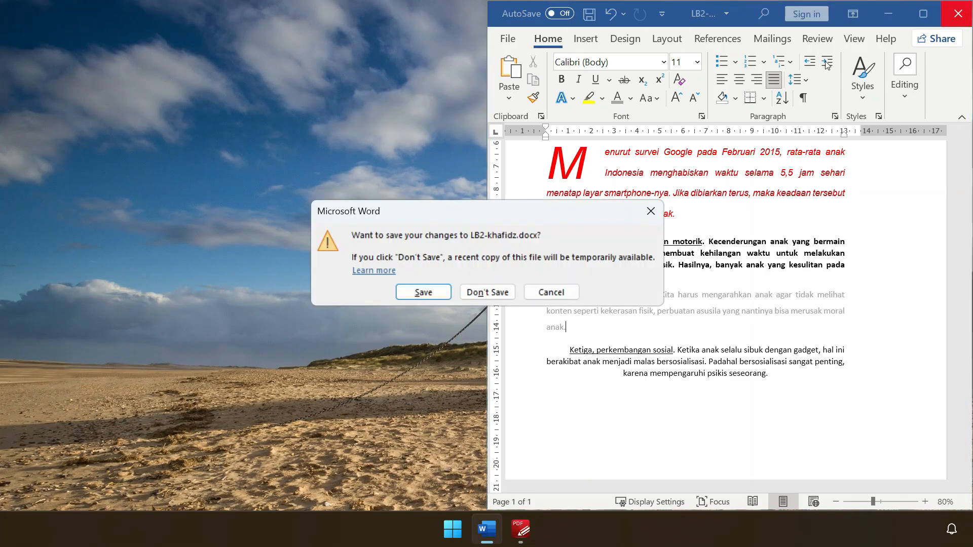
left_click(407, 293)
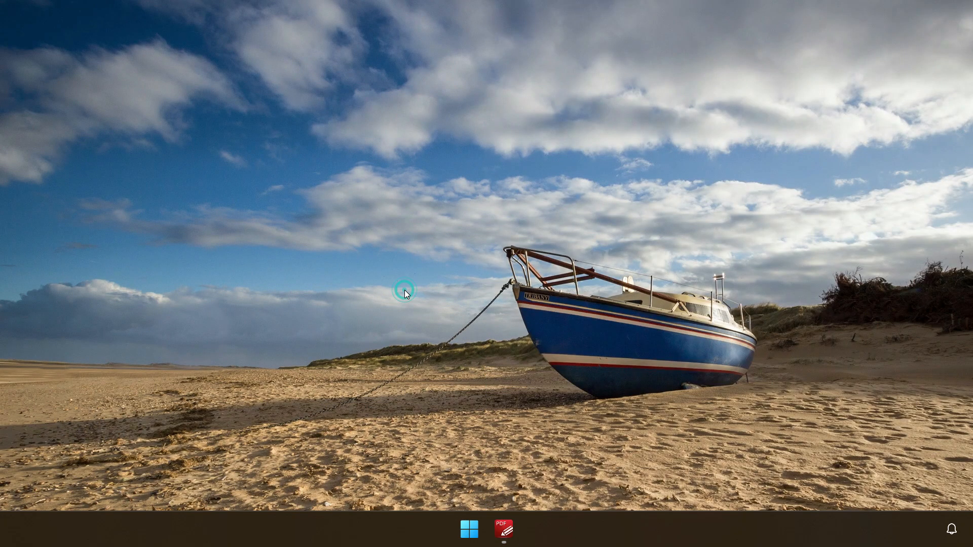